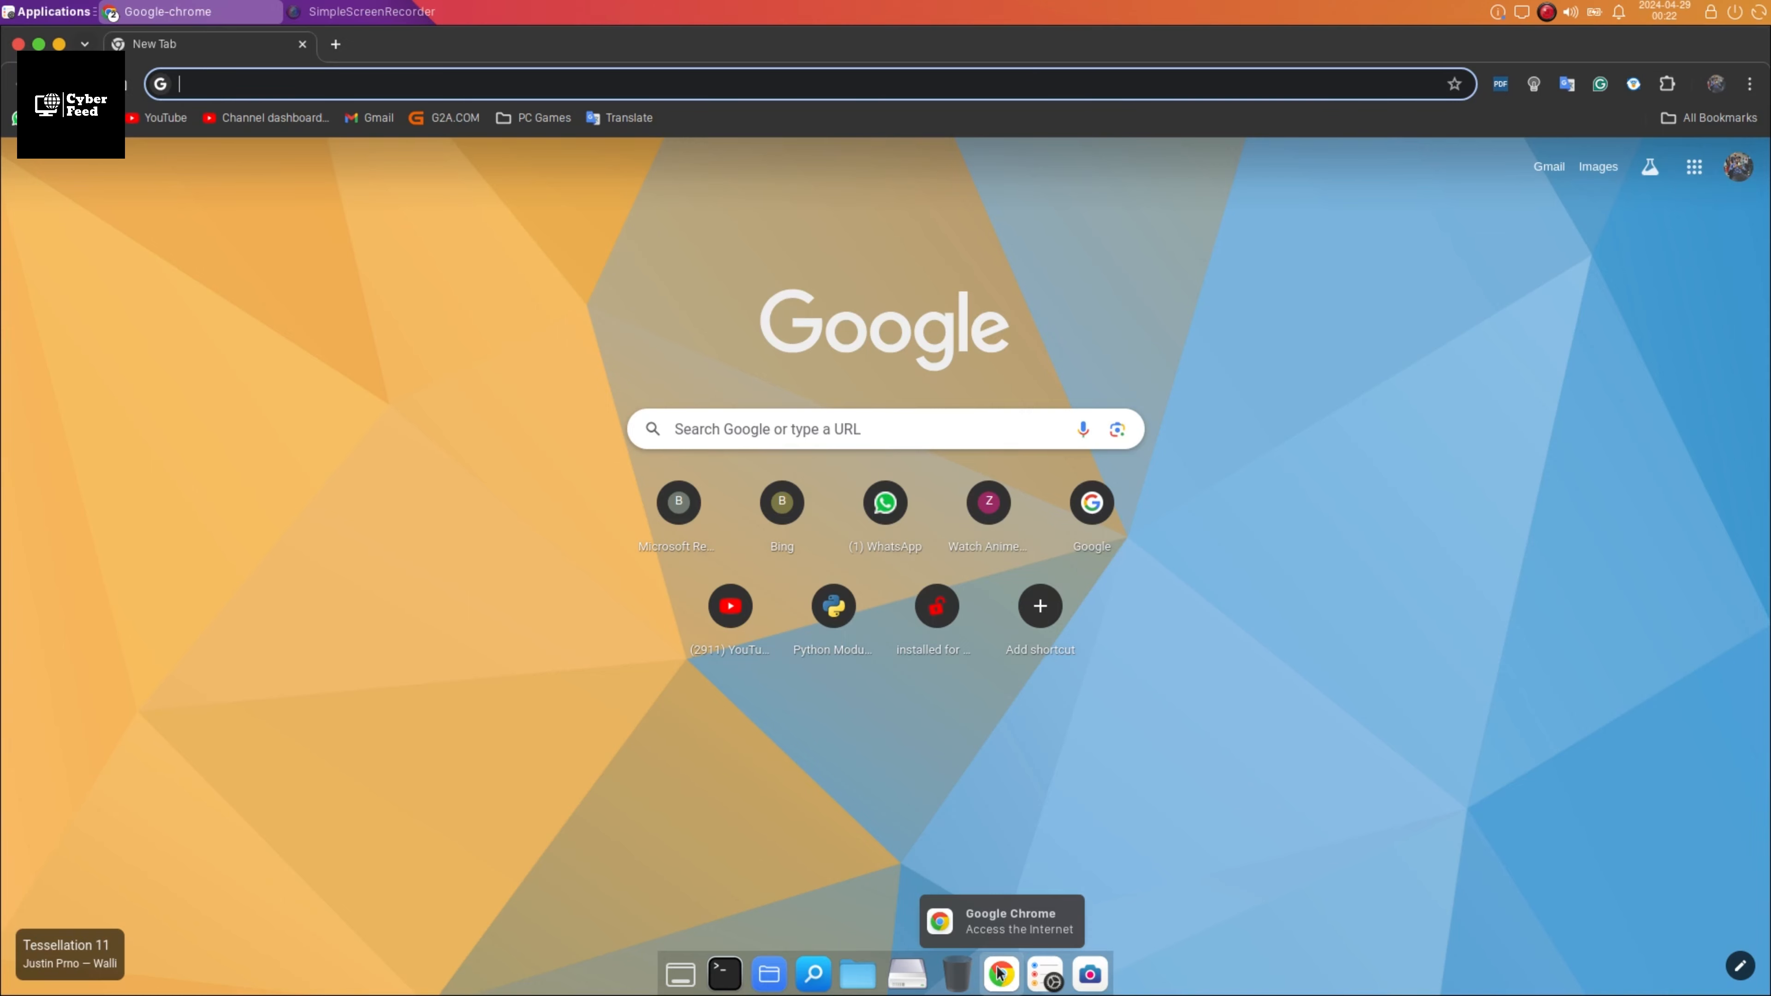
# Step: Open the WordPress admin dashboard at cfdigital.site/wp-admin
pyautogui.write('cfdigital.site')
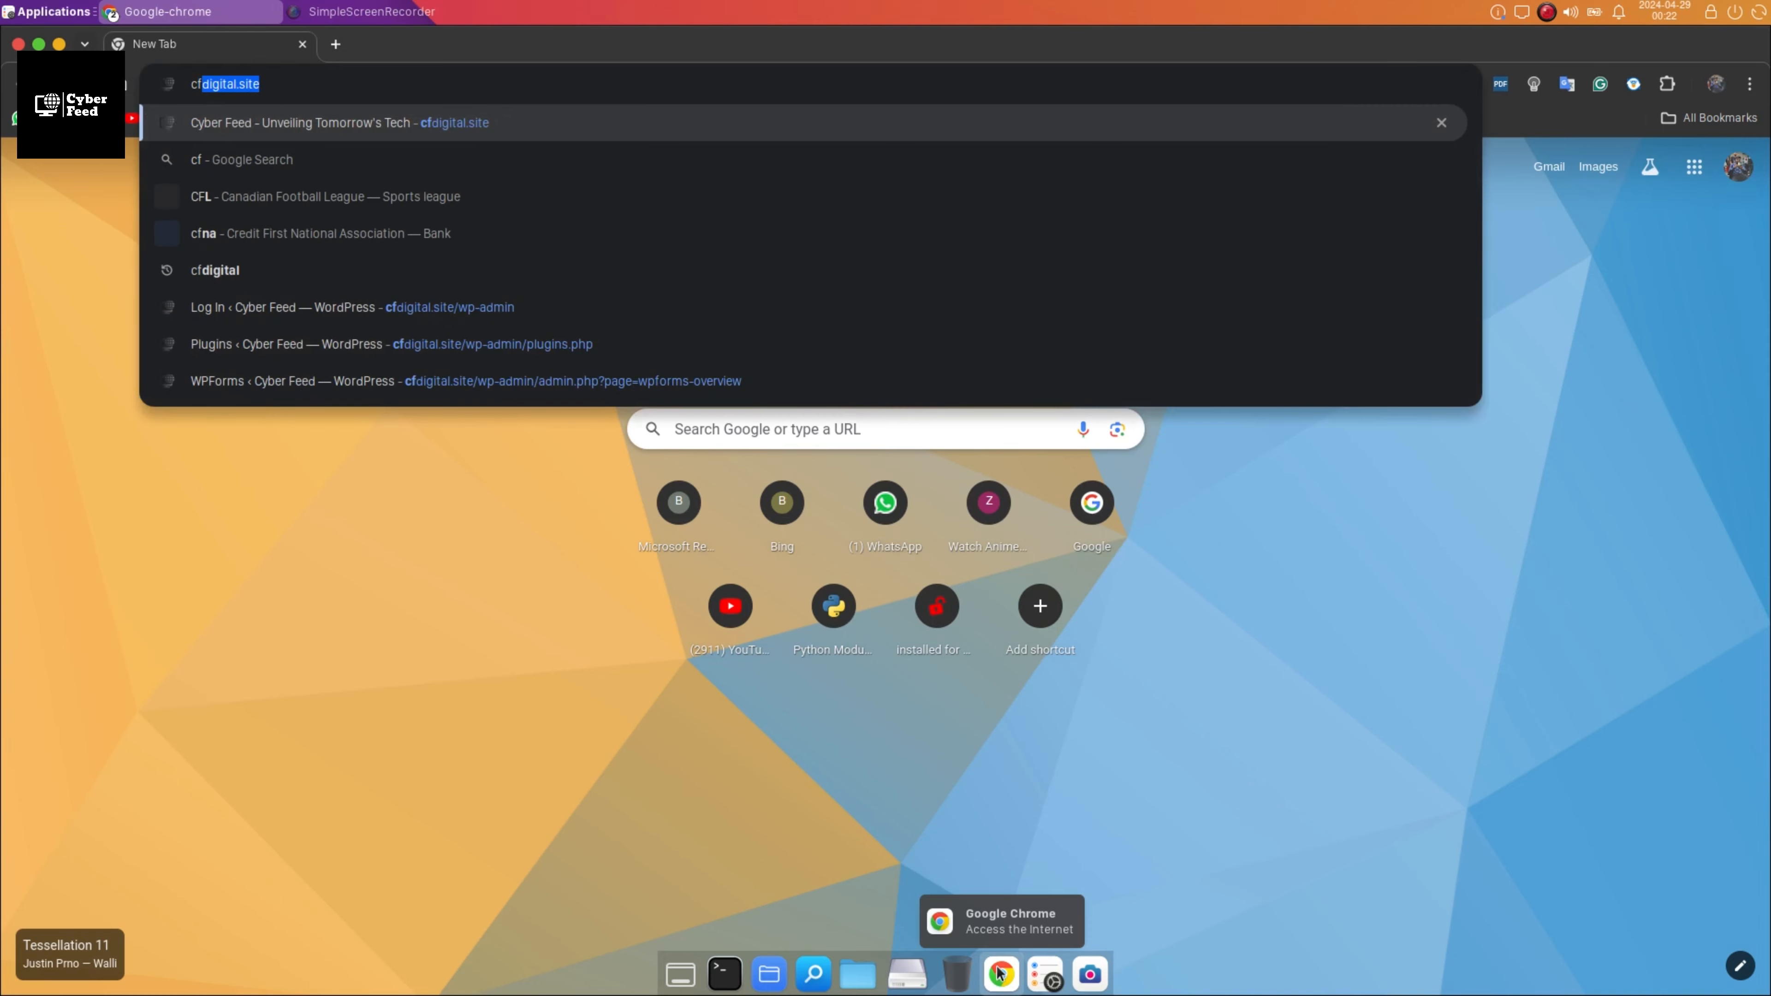
pyautogui.press('Left')
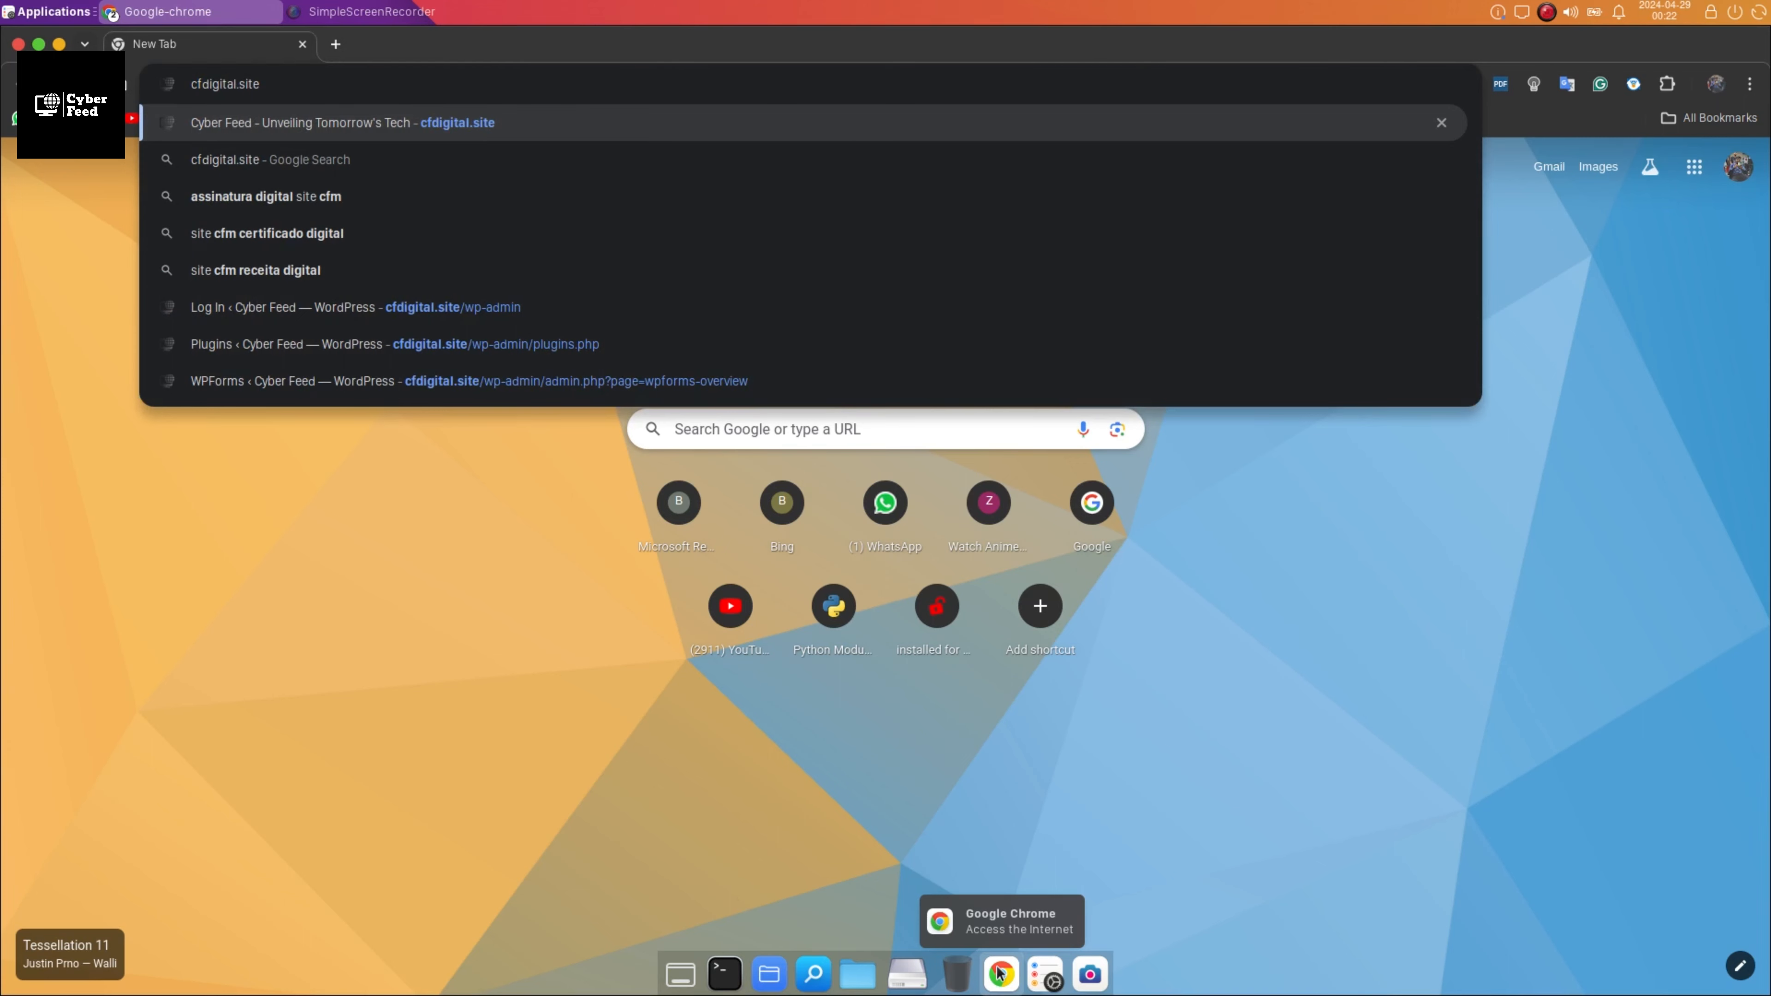
pyautogui.press('Down')
pyautogui.press('Down')
pyautogui.press('Down')
pyautogui.press('Down')
pyautogui.press('Down')
pyautogui.press('Return')
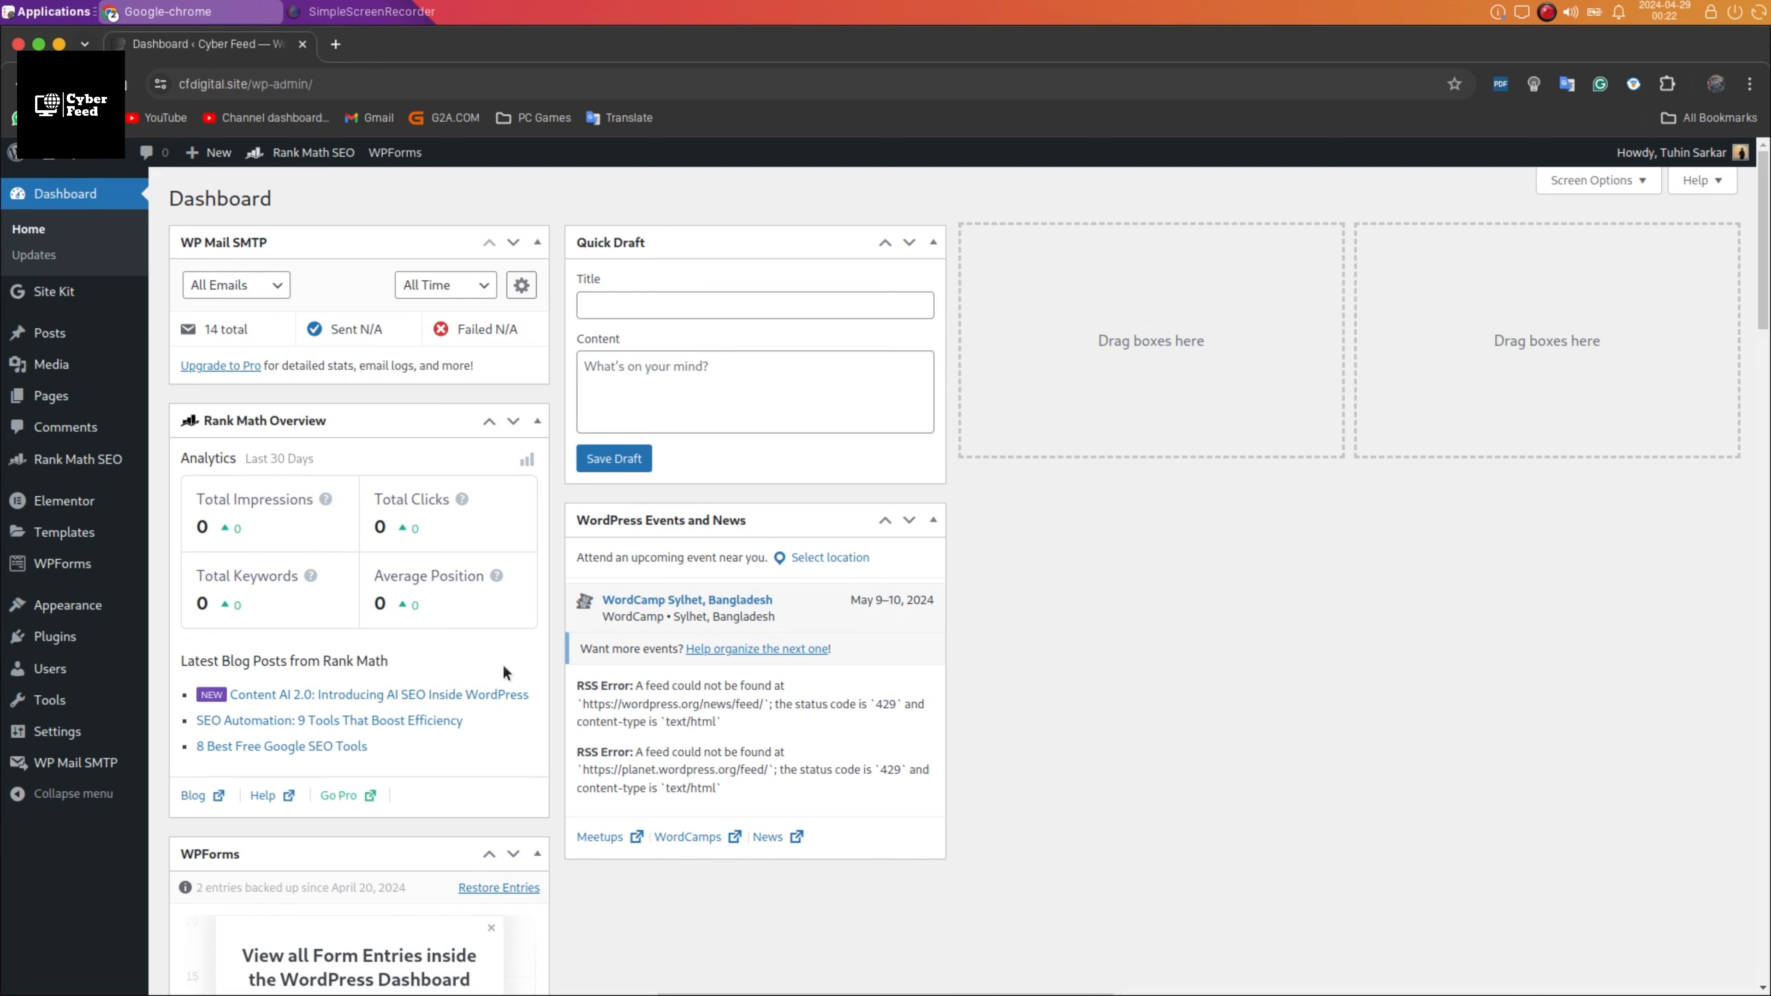
# Step: Search the WordPress plugin directory for "form" to find the WPForms contact form plugin
pyautogui.moveTo(56, 636)
pyautogui.click(208, 641)
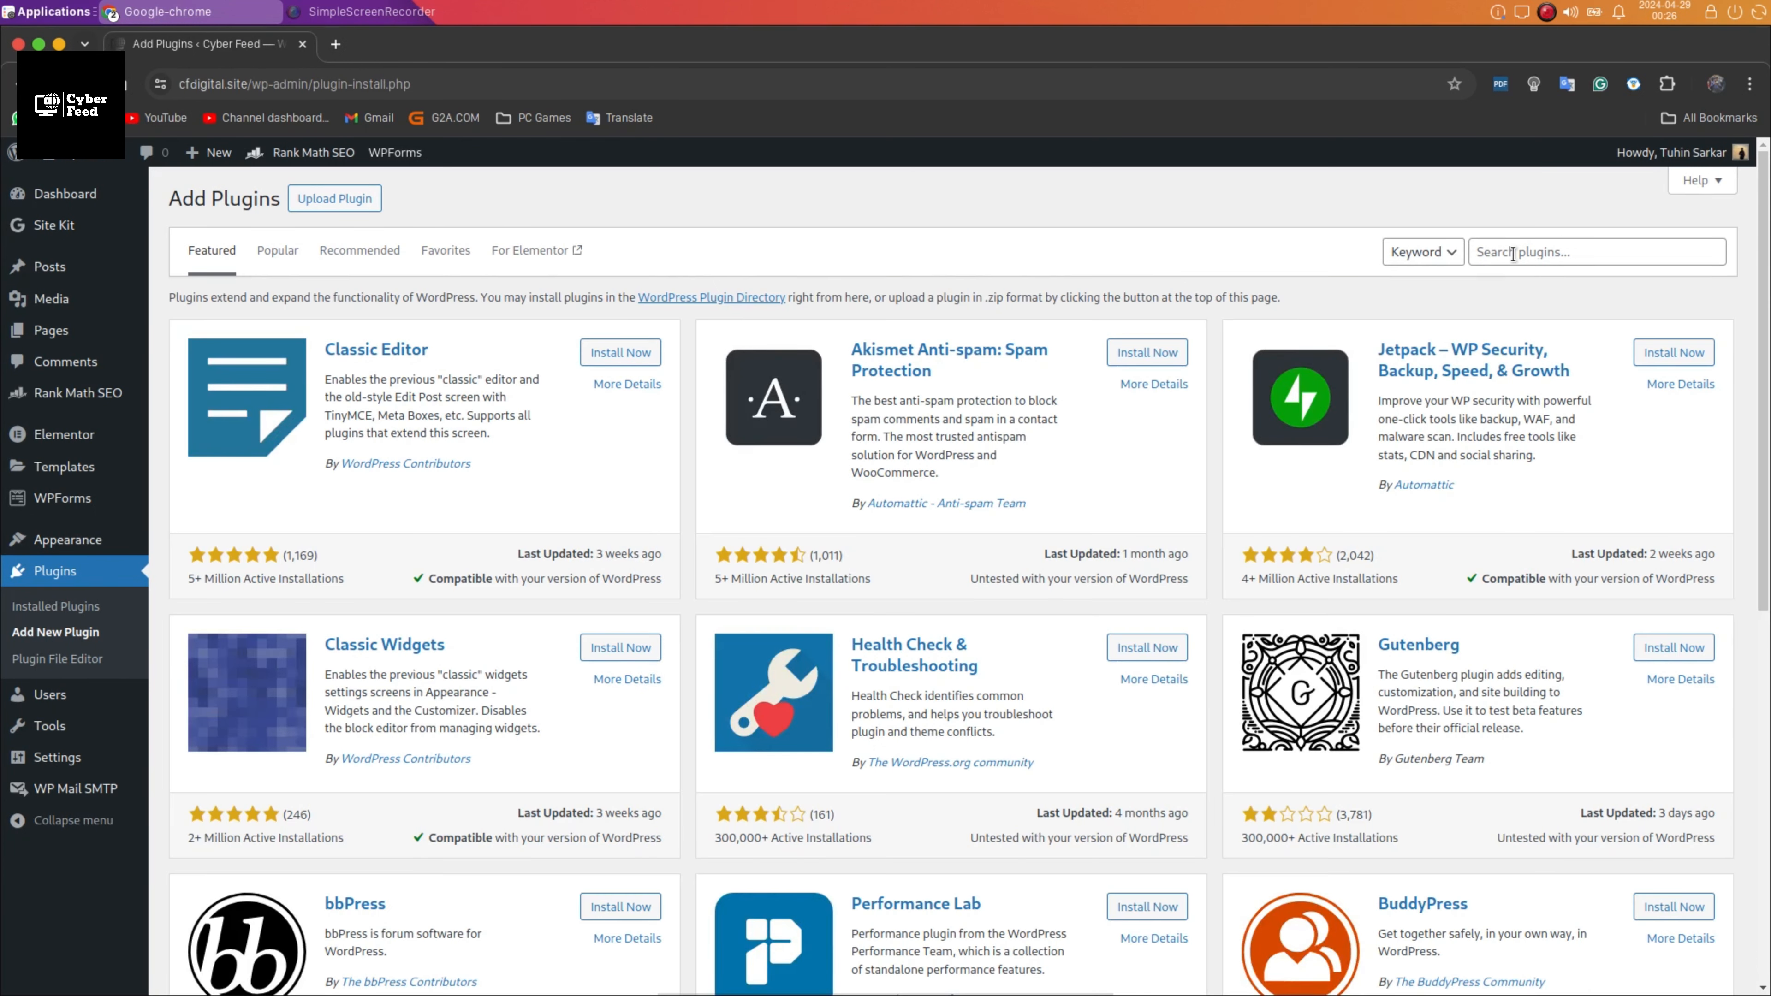
pyautogui.click(1514, 253)
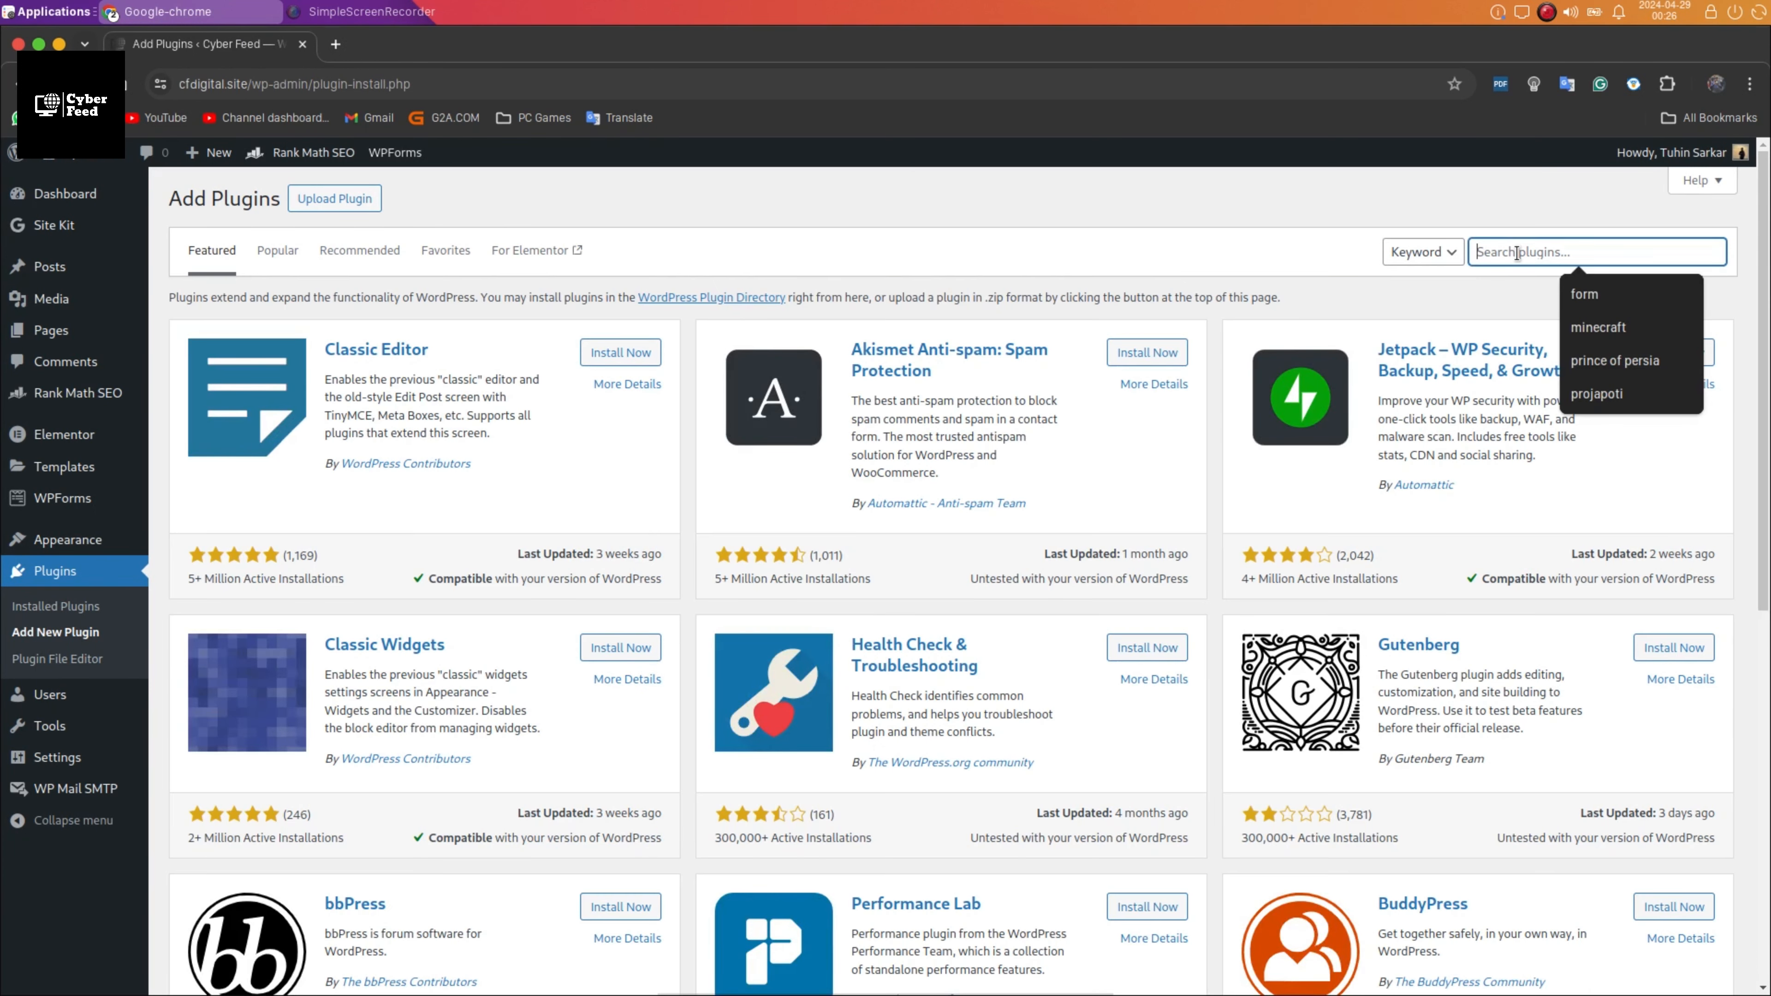
pyautogui.write('f')
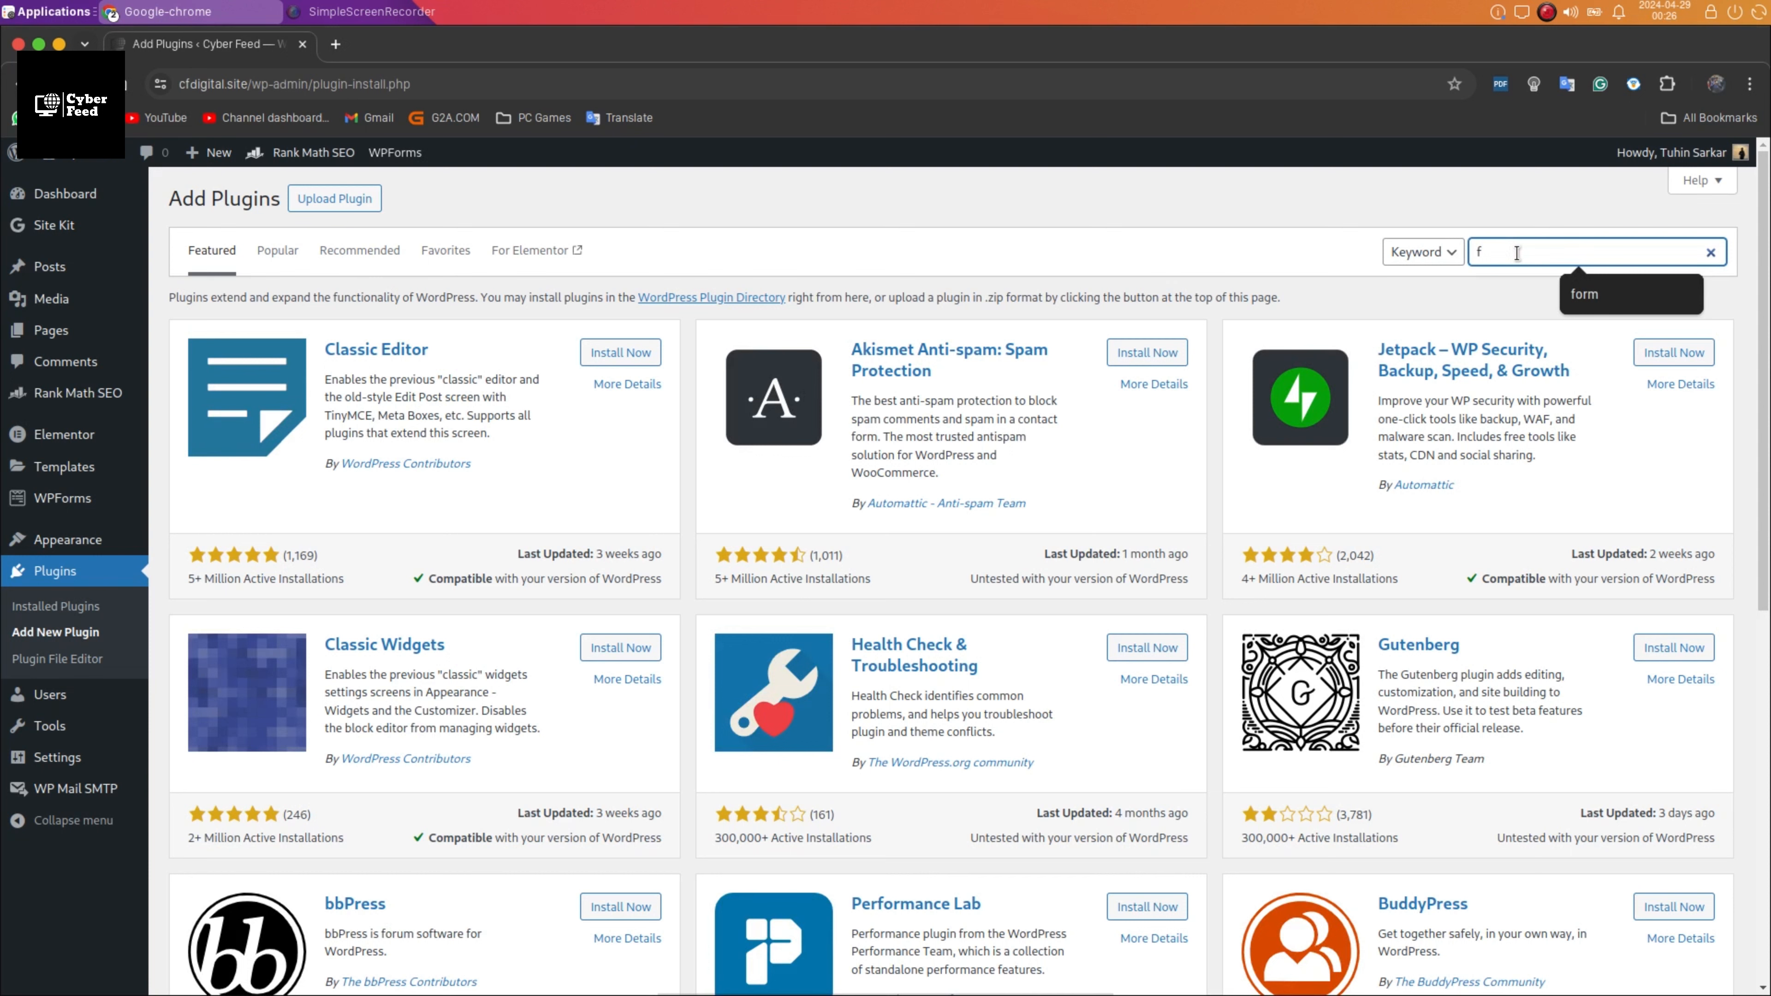
pyautogui.write('orm')
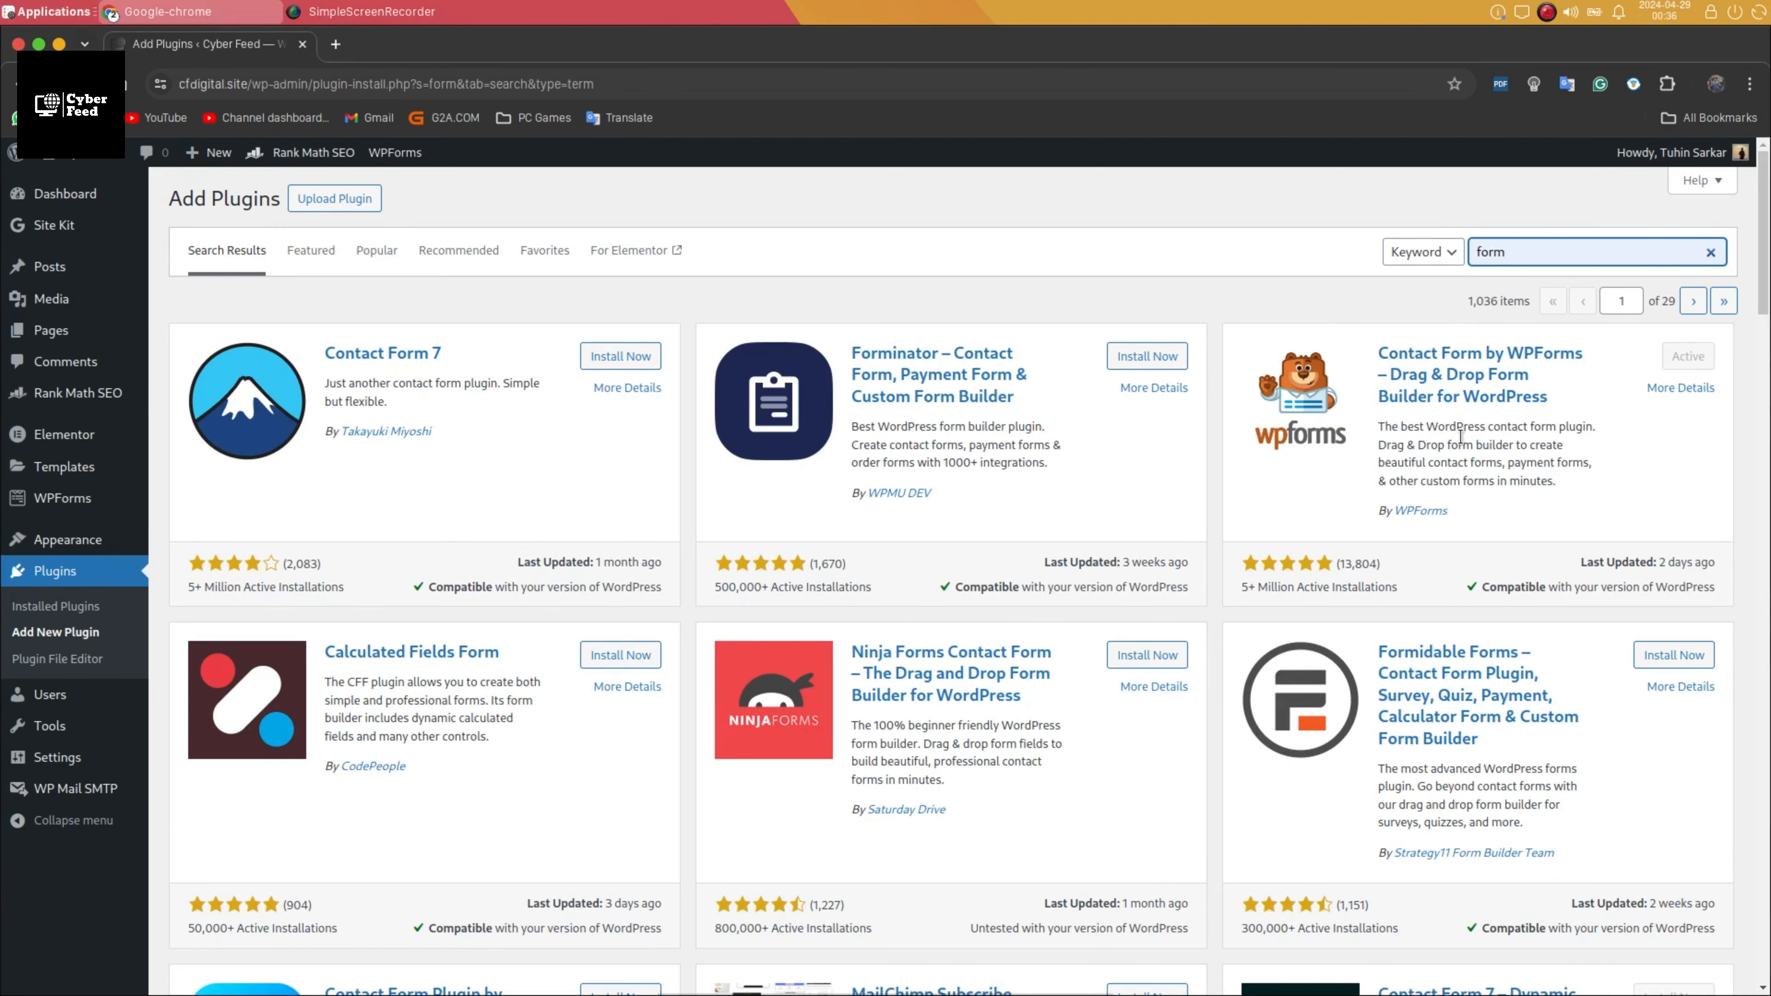
# Step: Create a new WPForms form from the blank template and name it "test form"
pyautogui.moveTo(91, 481)
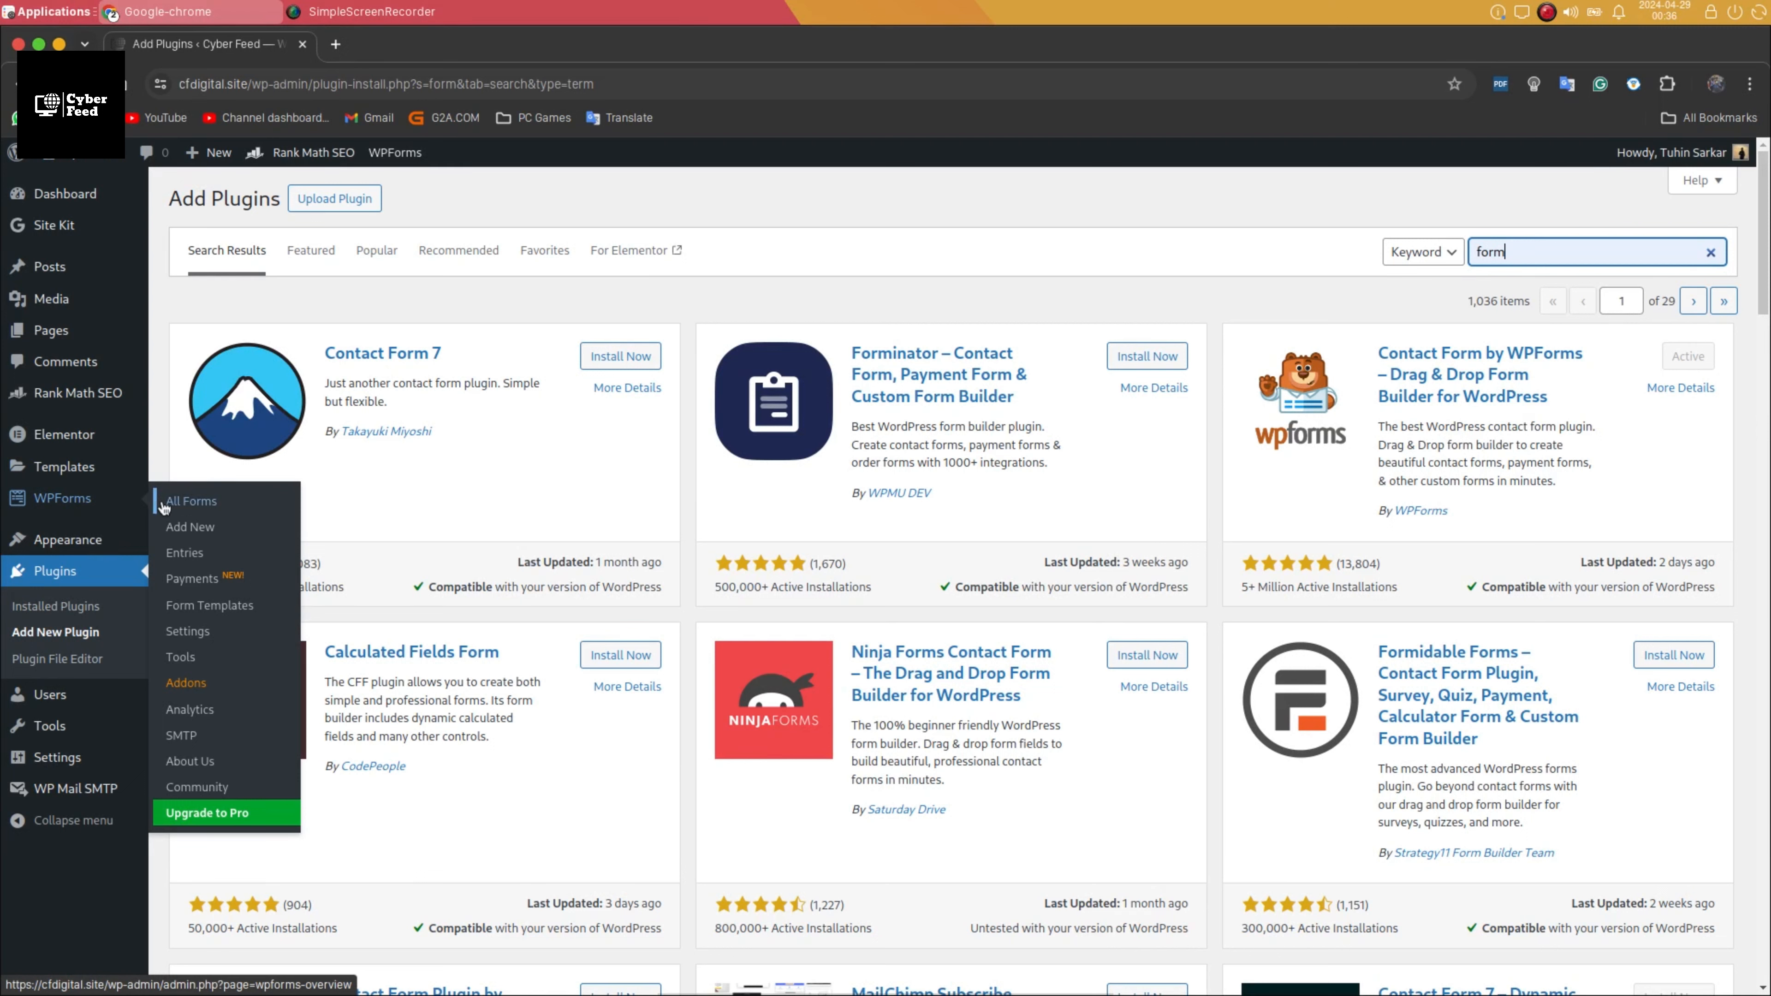
pyautogui.click(200, 534)
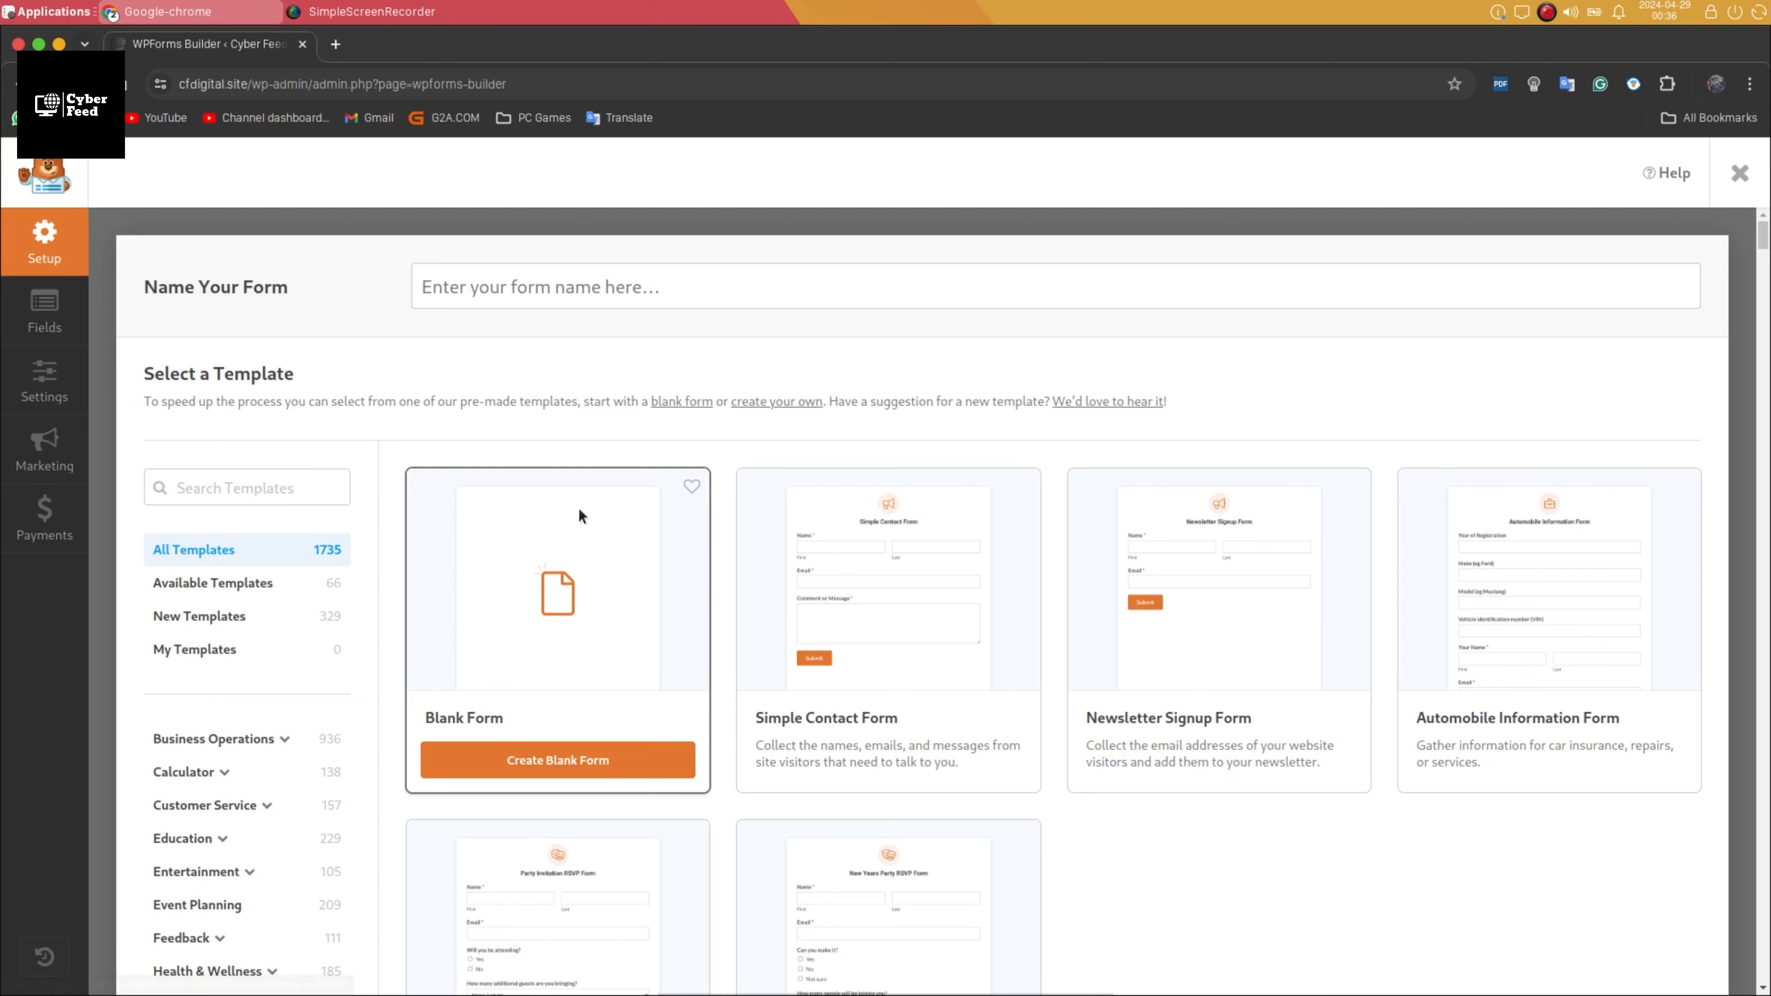
pyautogui.click(570, 298)
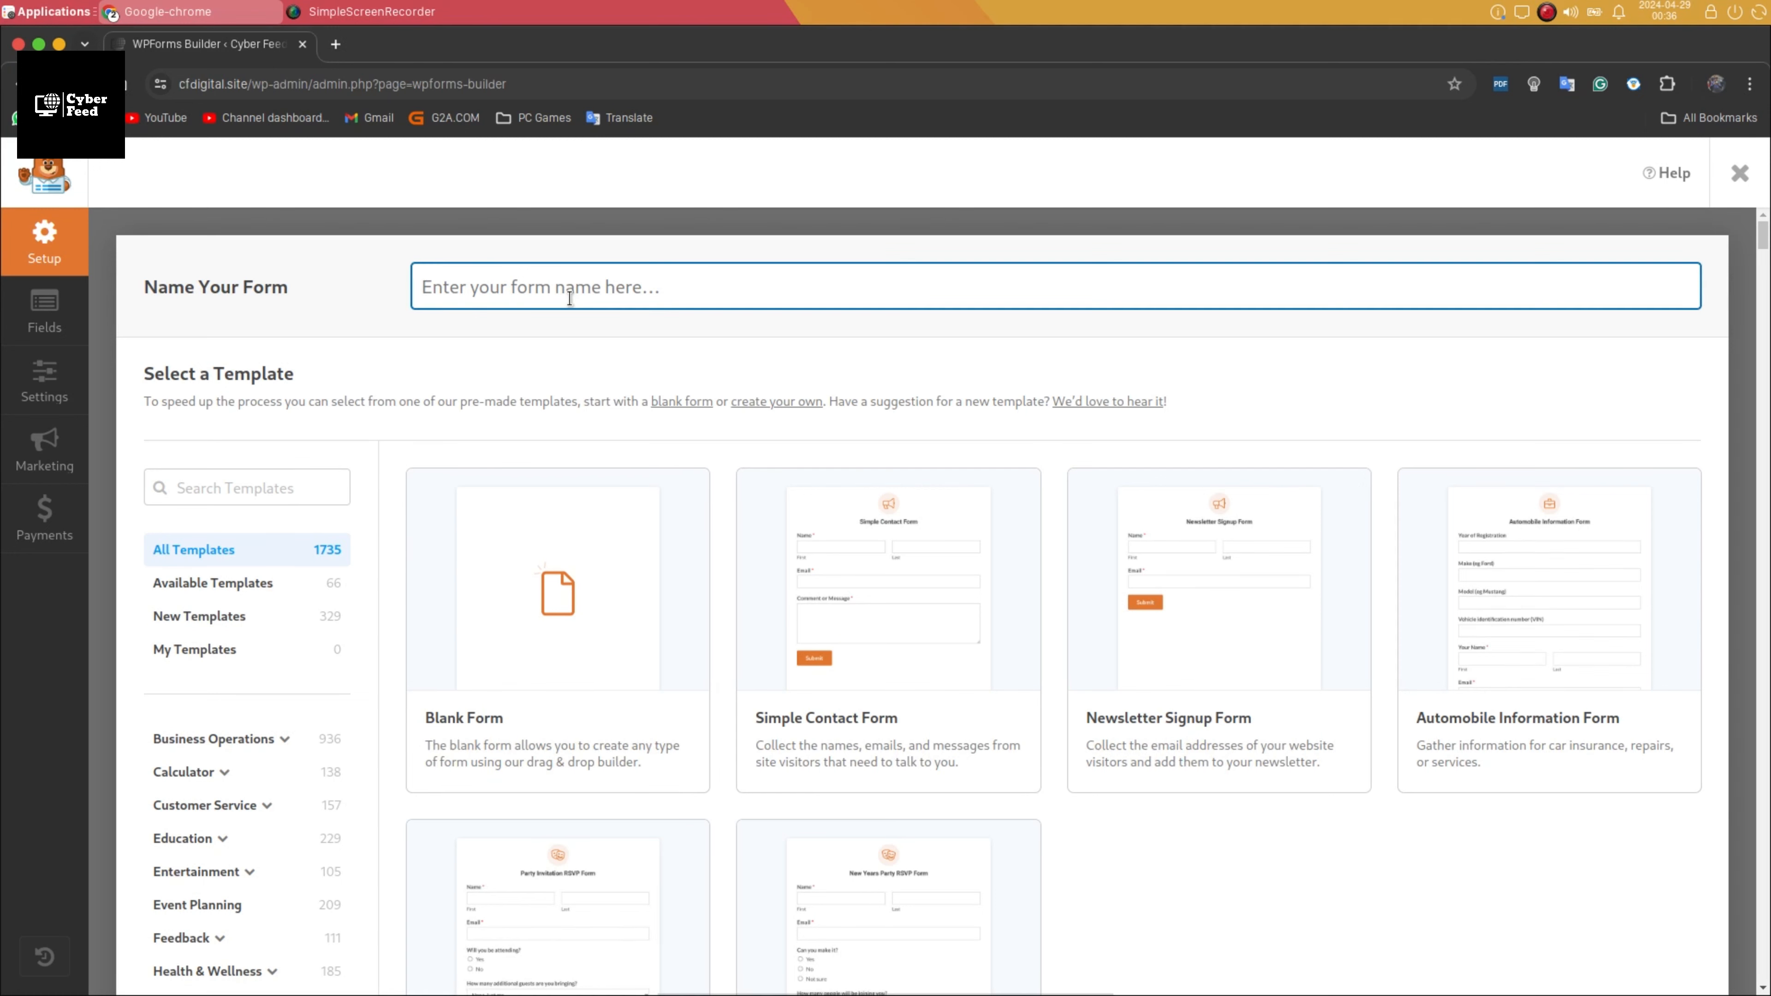
pyautogui.write('test ')
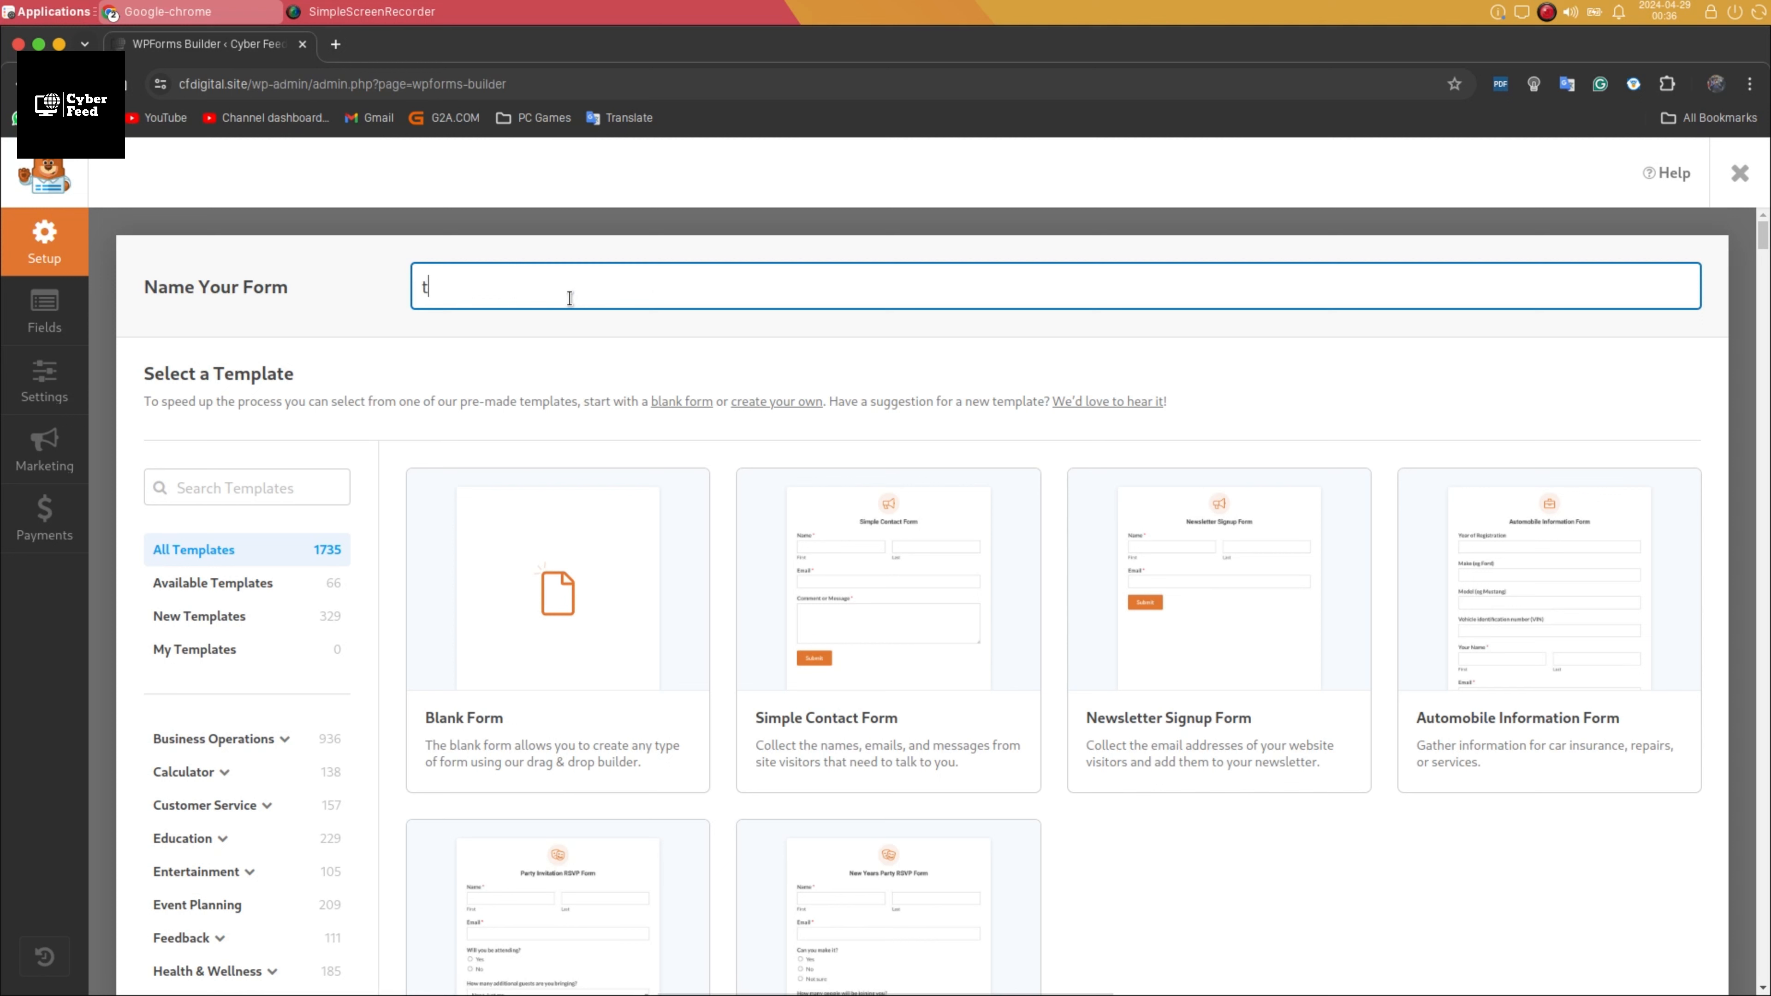
pyautogui.write('for')
pyautogui.press('BackSpace')
pyautogui.write('rm')
pyautogui.moveTo(647, 587)
pyautogui.click(557, 760)
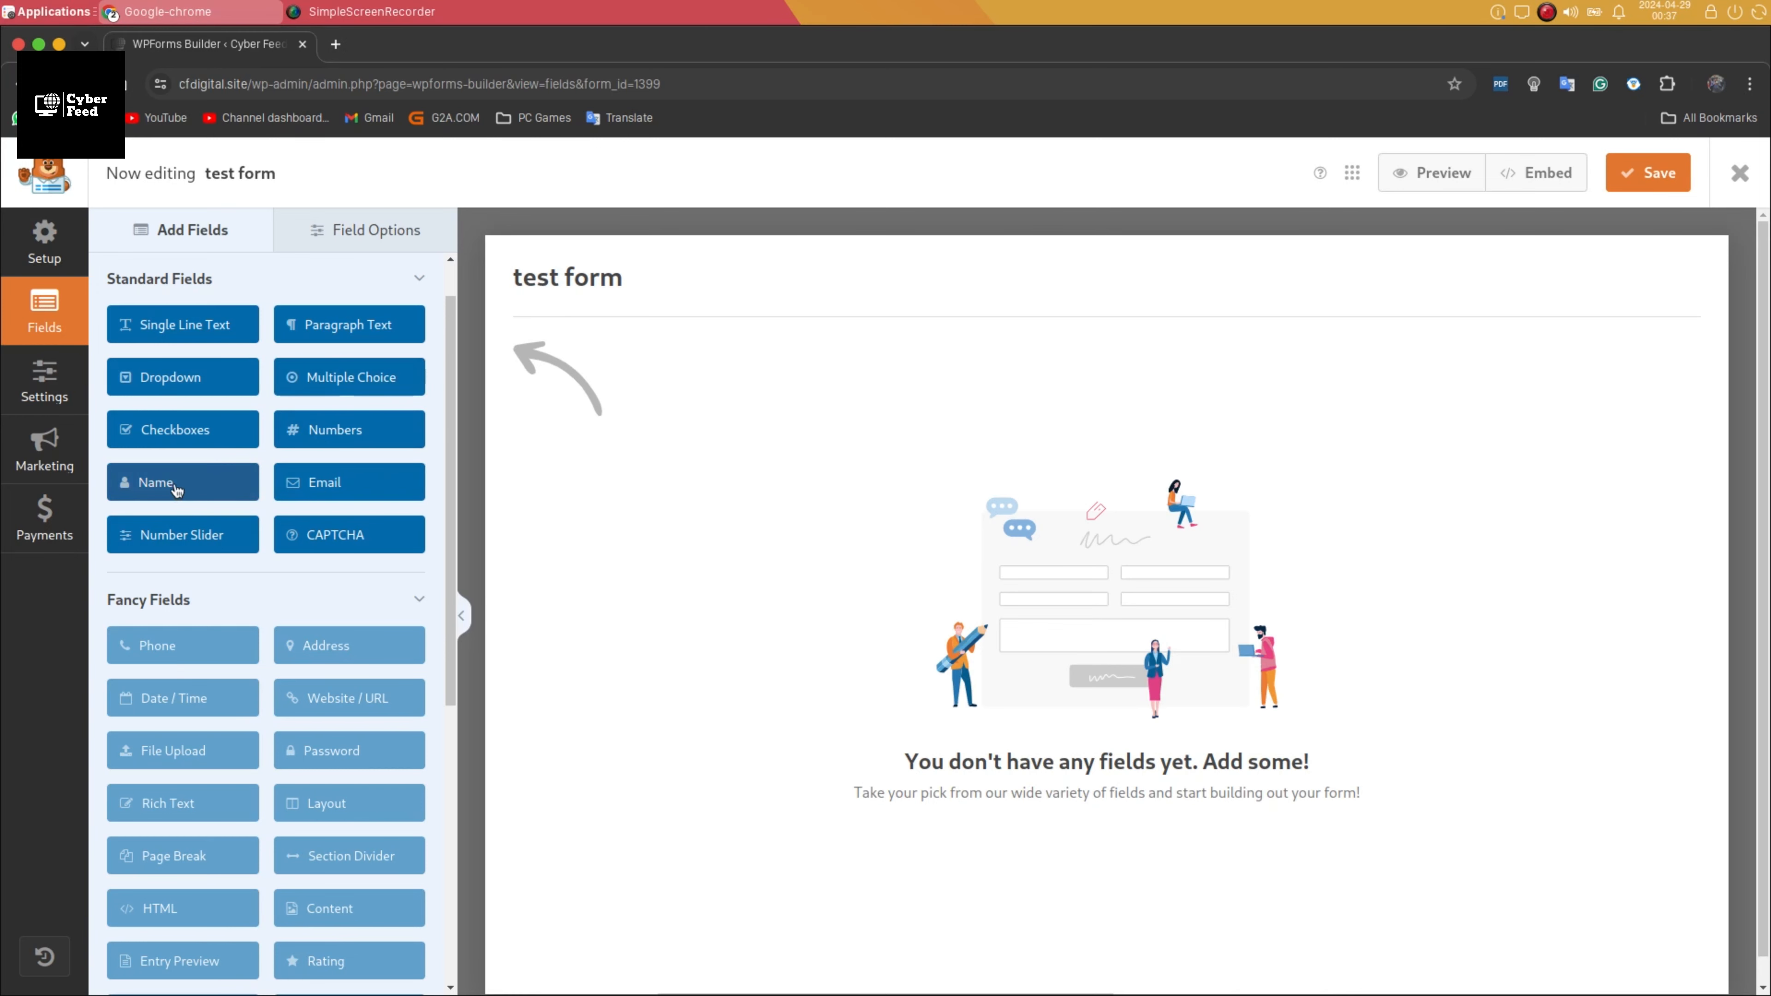
# Step: Add Name, Email and Paragraph Text fields to the form, save it and close the form builder
pyautogui.moveTo(185, 493); pyautogui.dragTo(727, 404)
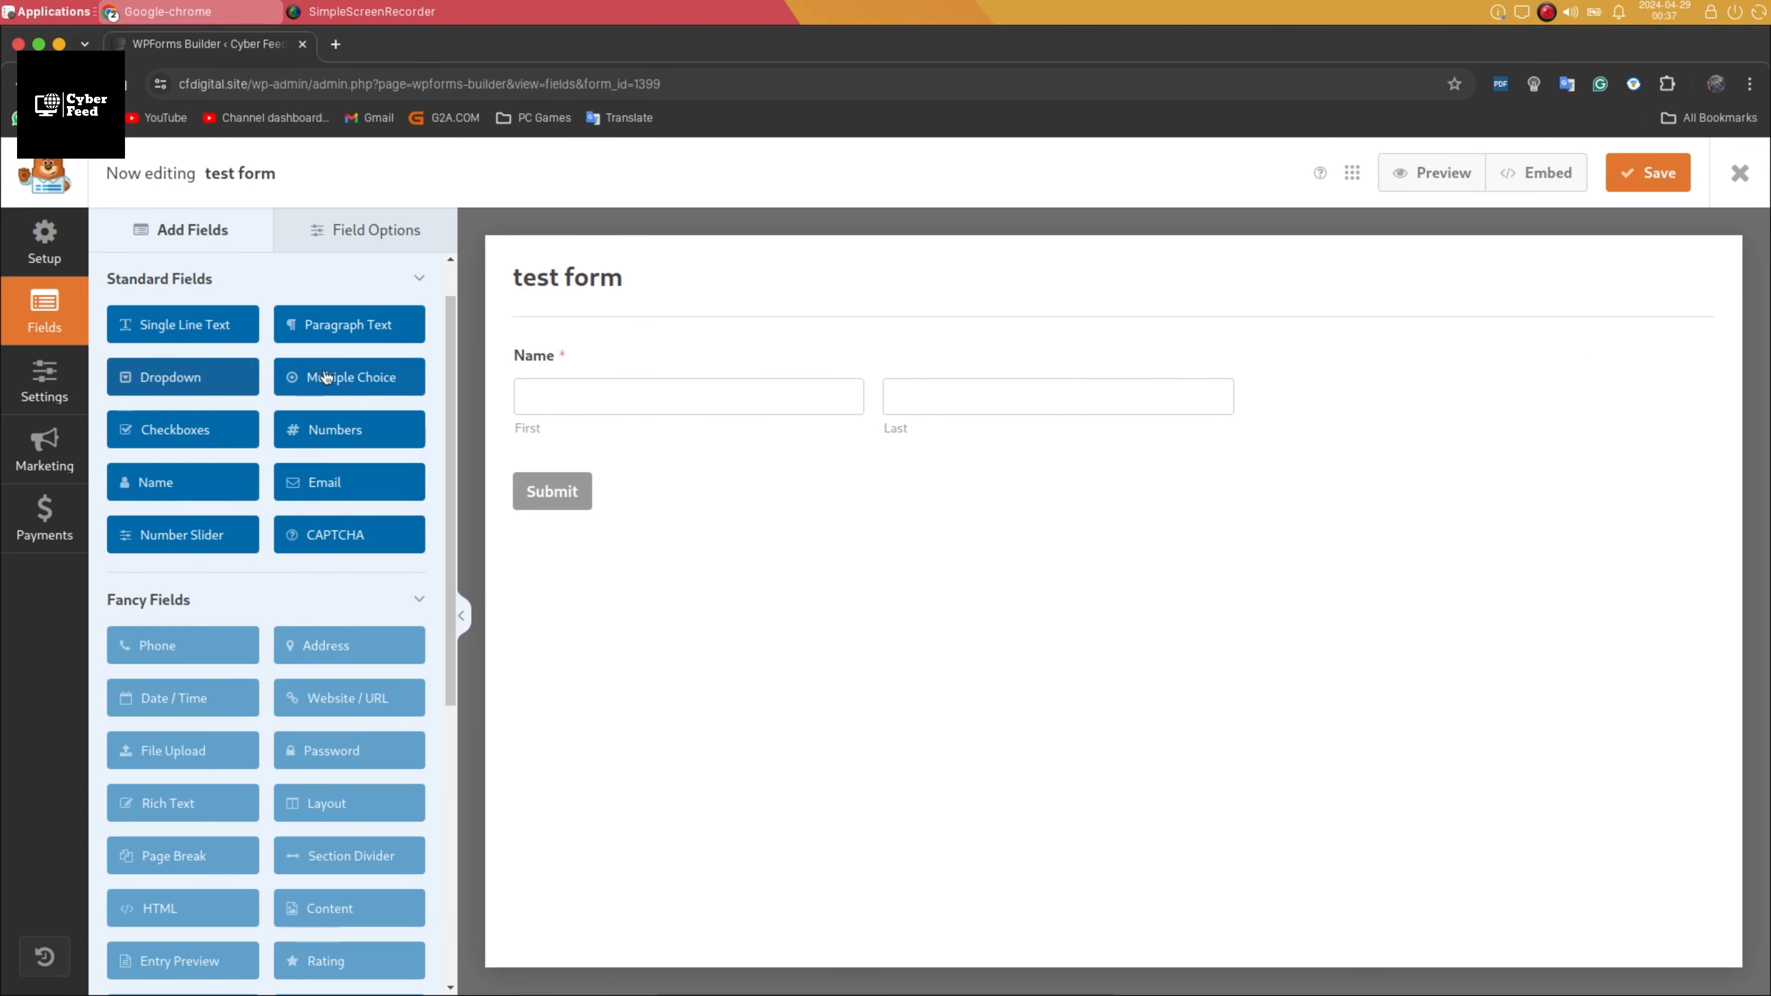
pyautogui.moveTo(593, 468); pyautogui.dragTo(621, 481)
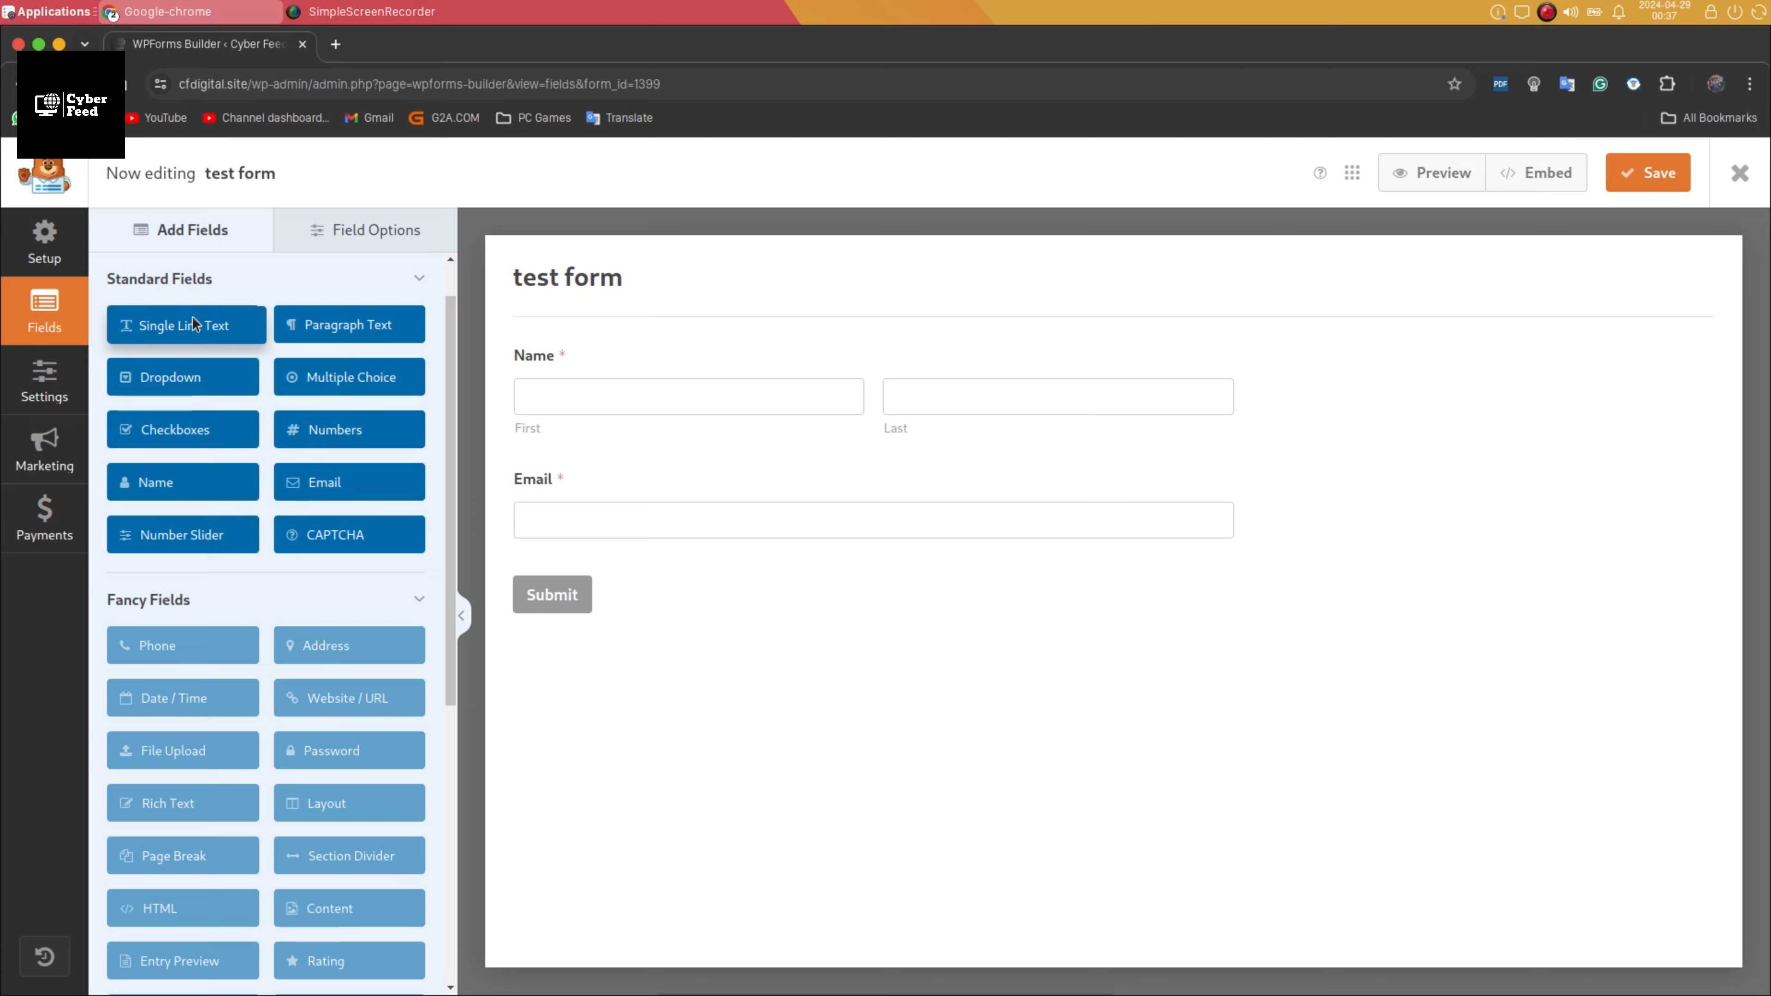
pyautogui.moveTo(398, 340); pyautogui.dragTo(632, 589)
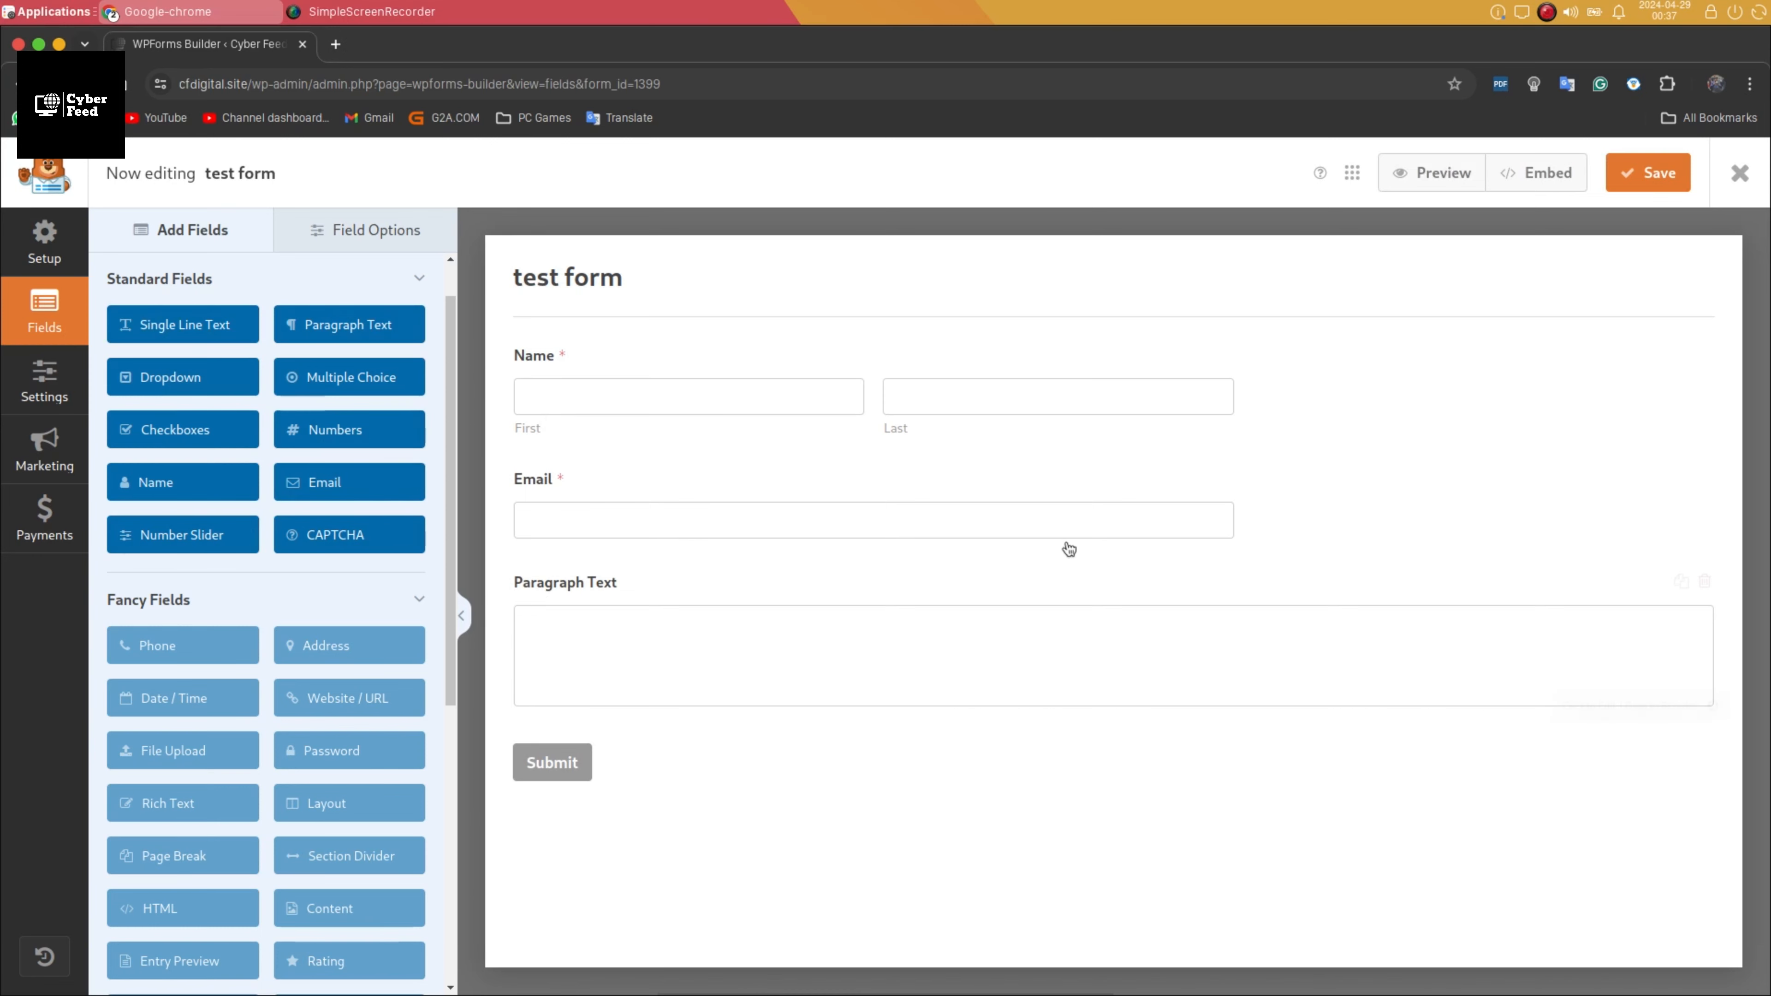
pyautogui.click(1662, 183)
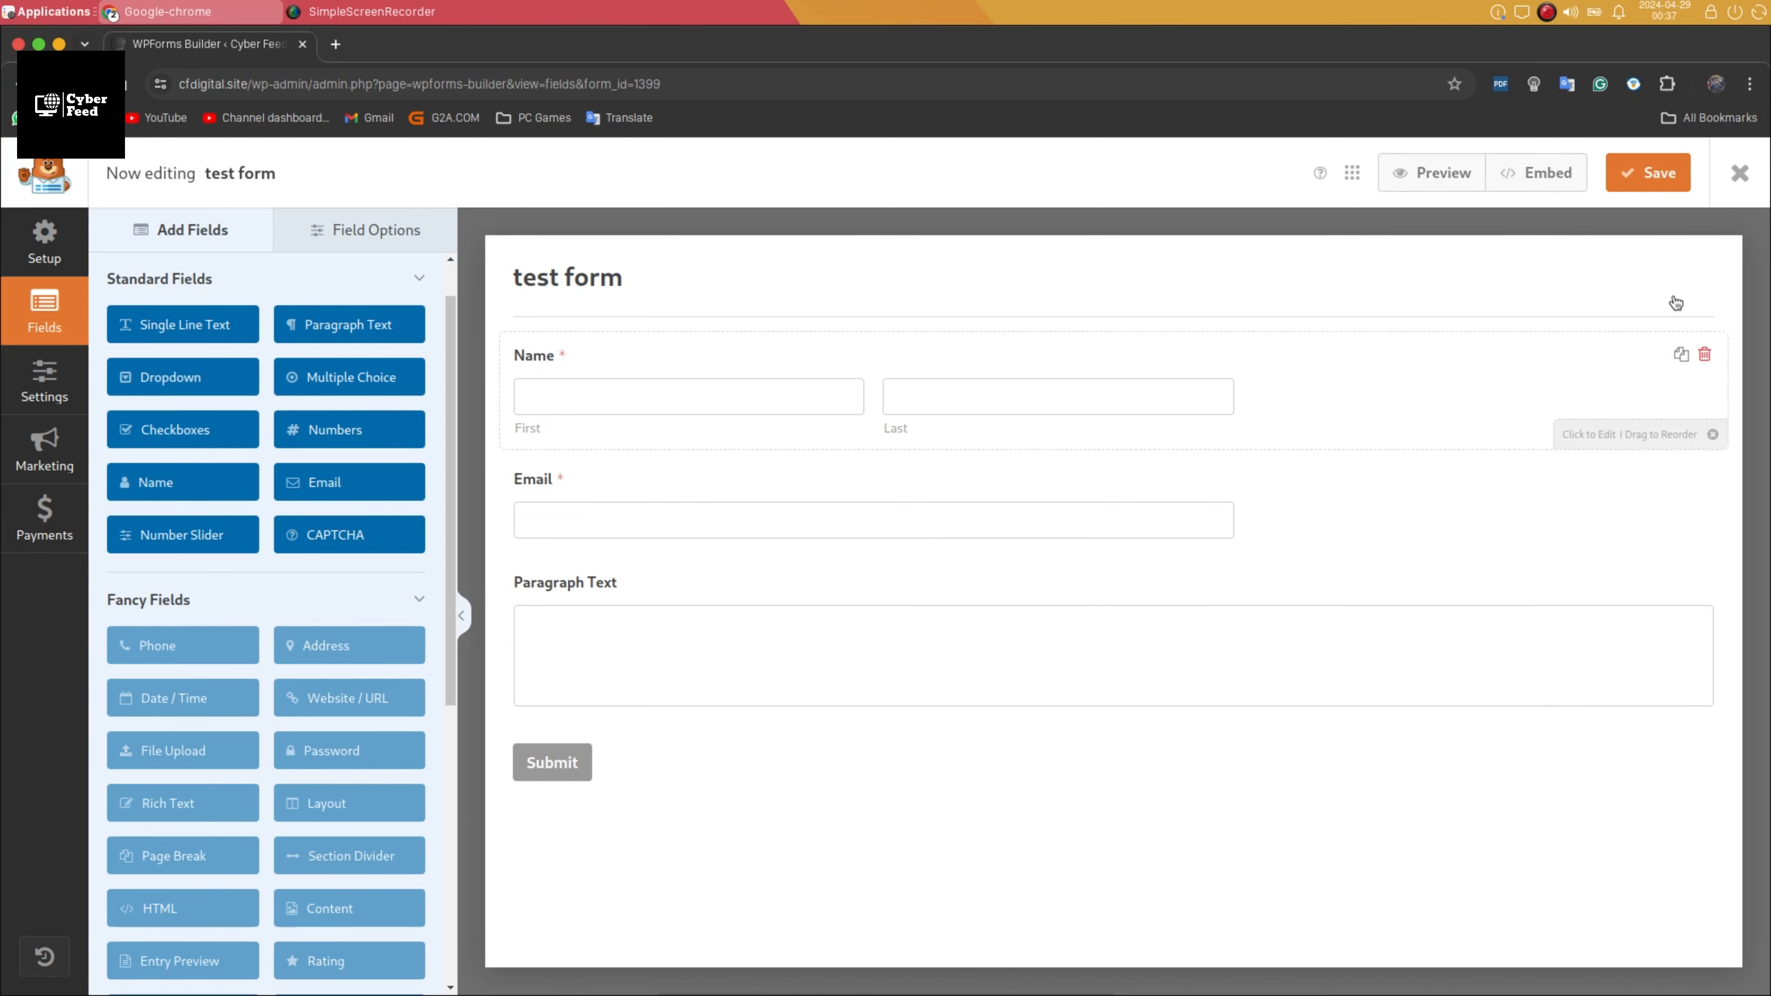
pyautogui.click(1738, 179)
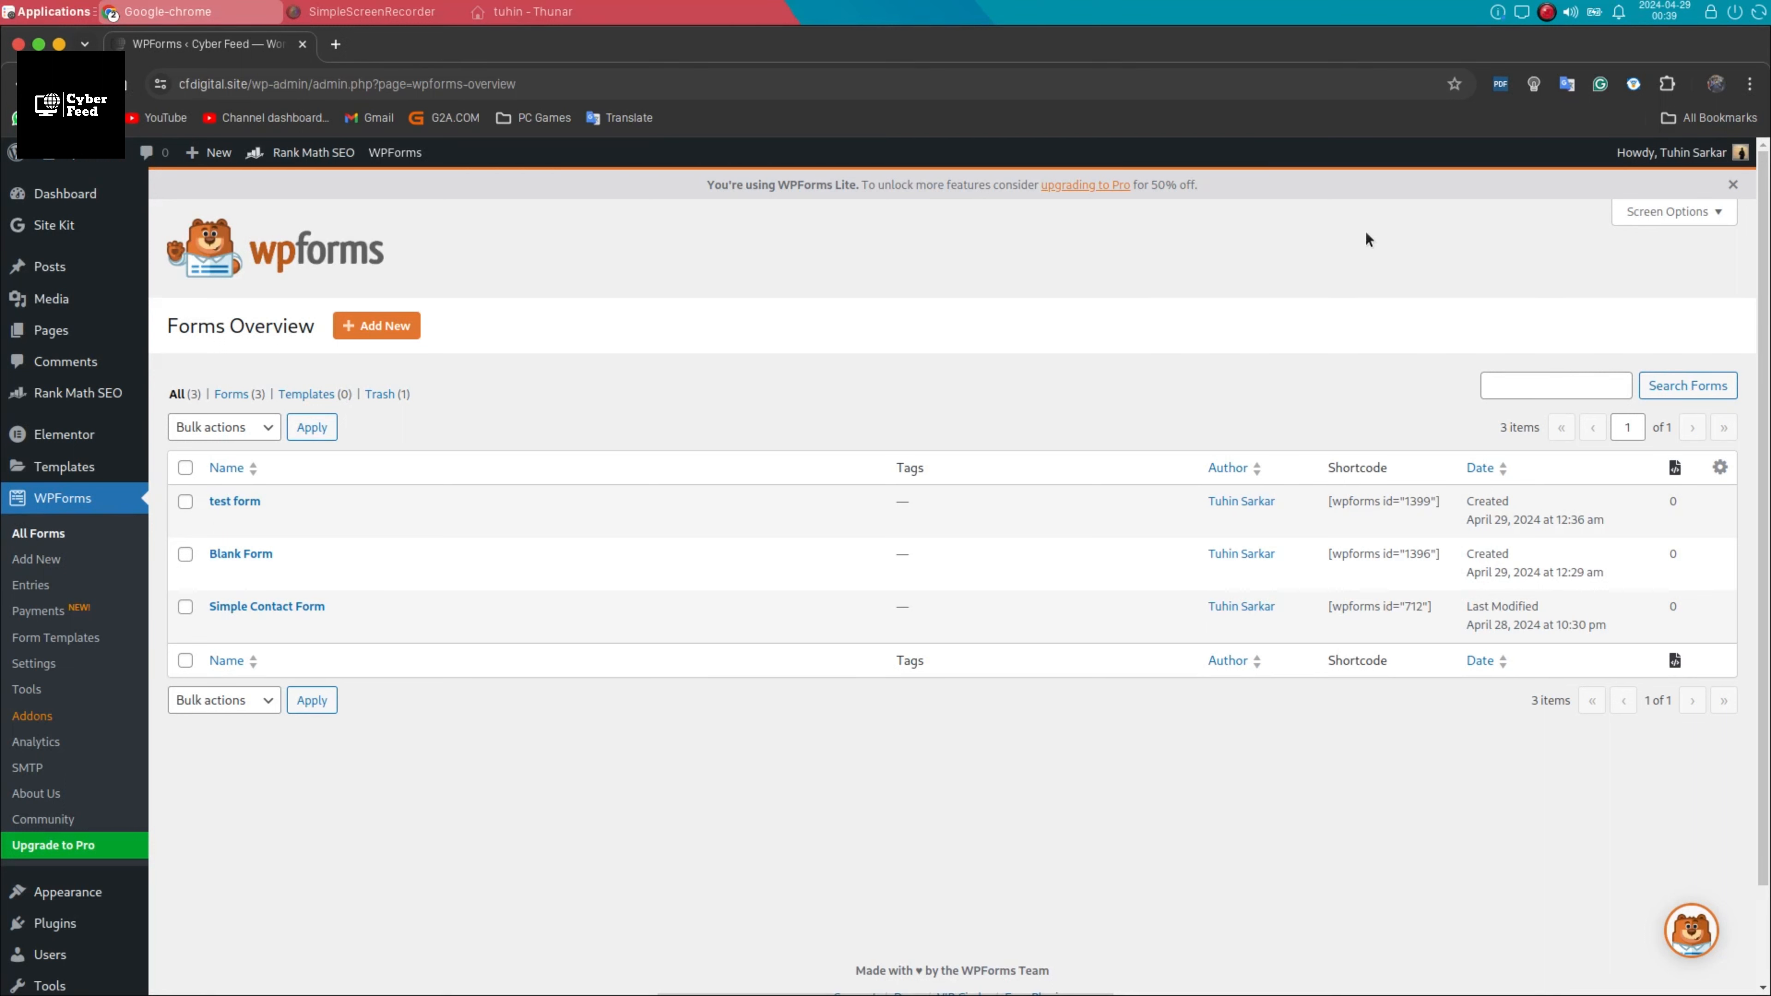
# Step: Launch the WP Mail SMTP setup wizard and continue to the mailer settings with Other SMTP as the mailer
pyautogui.click(28, 771)
pyautogui.scroll(-2, 478, 647)
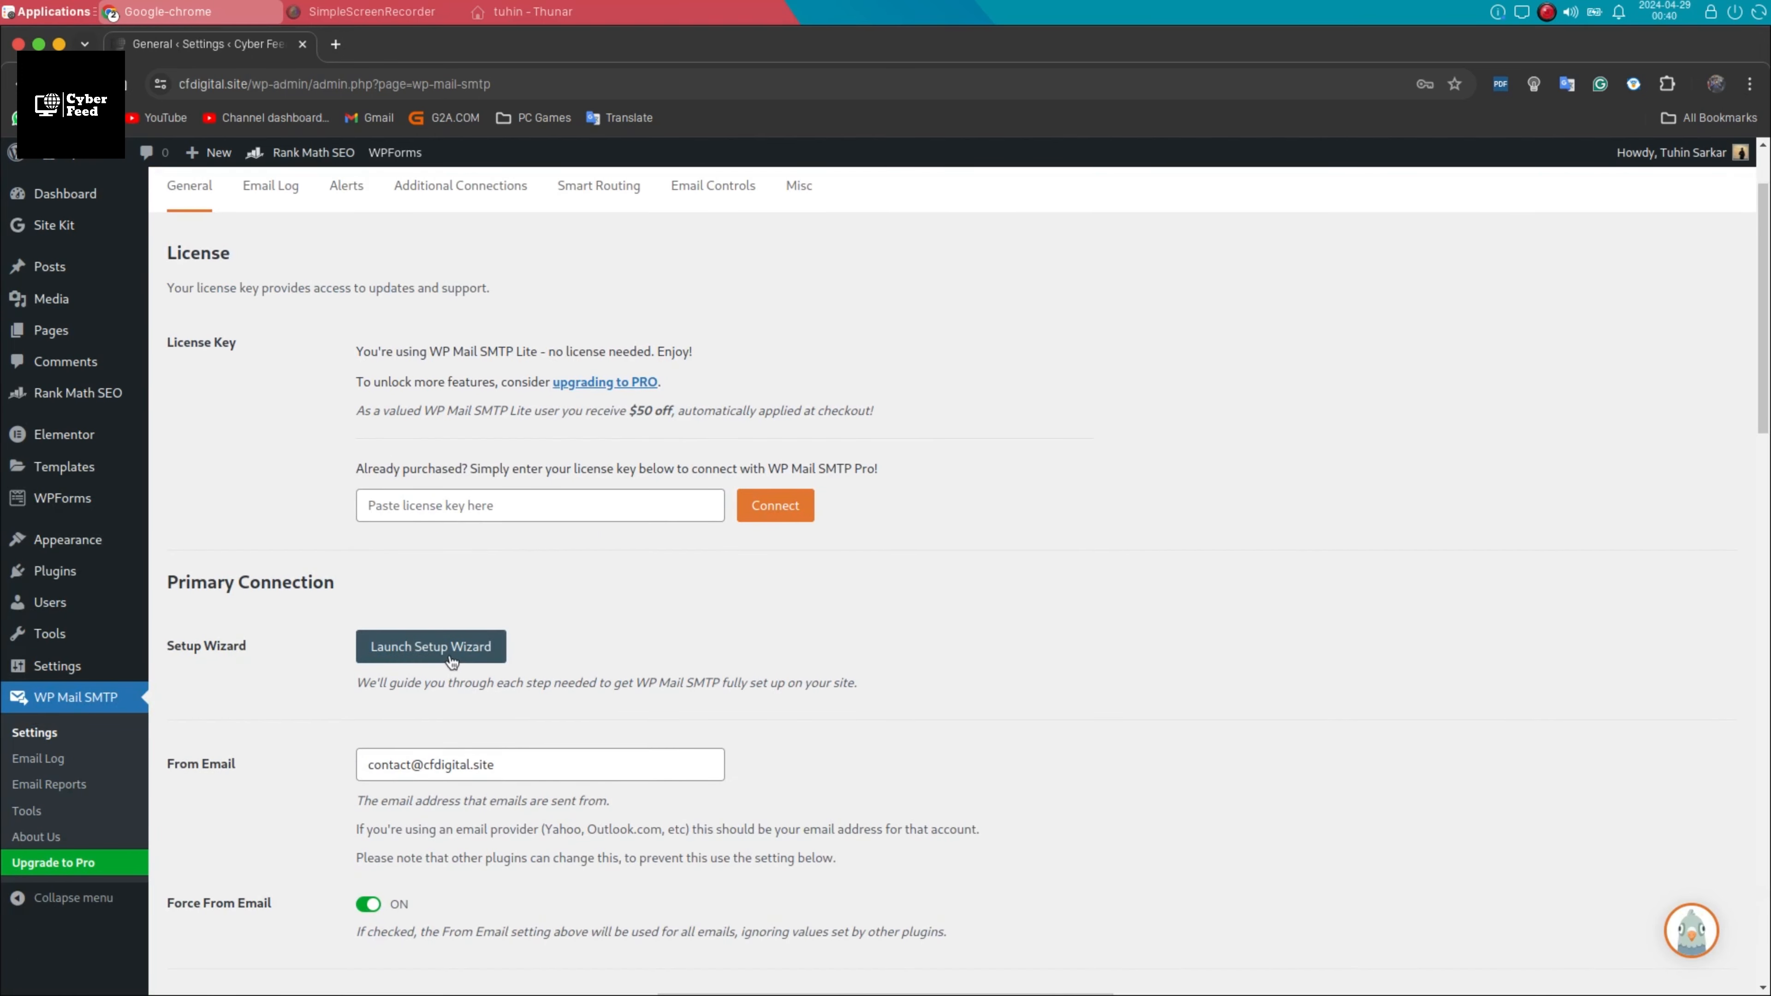
pyautogui.click(453, 652)
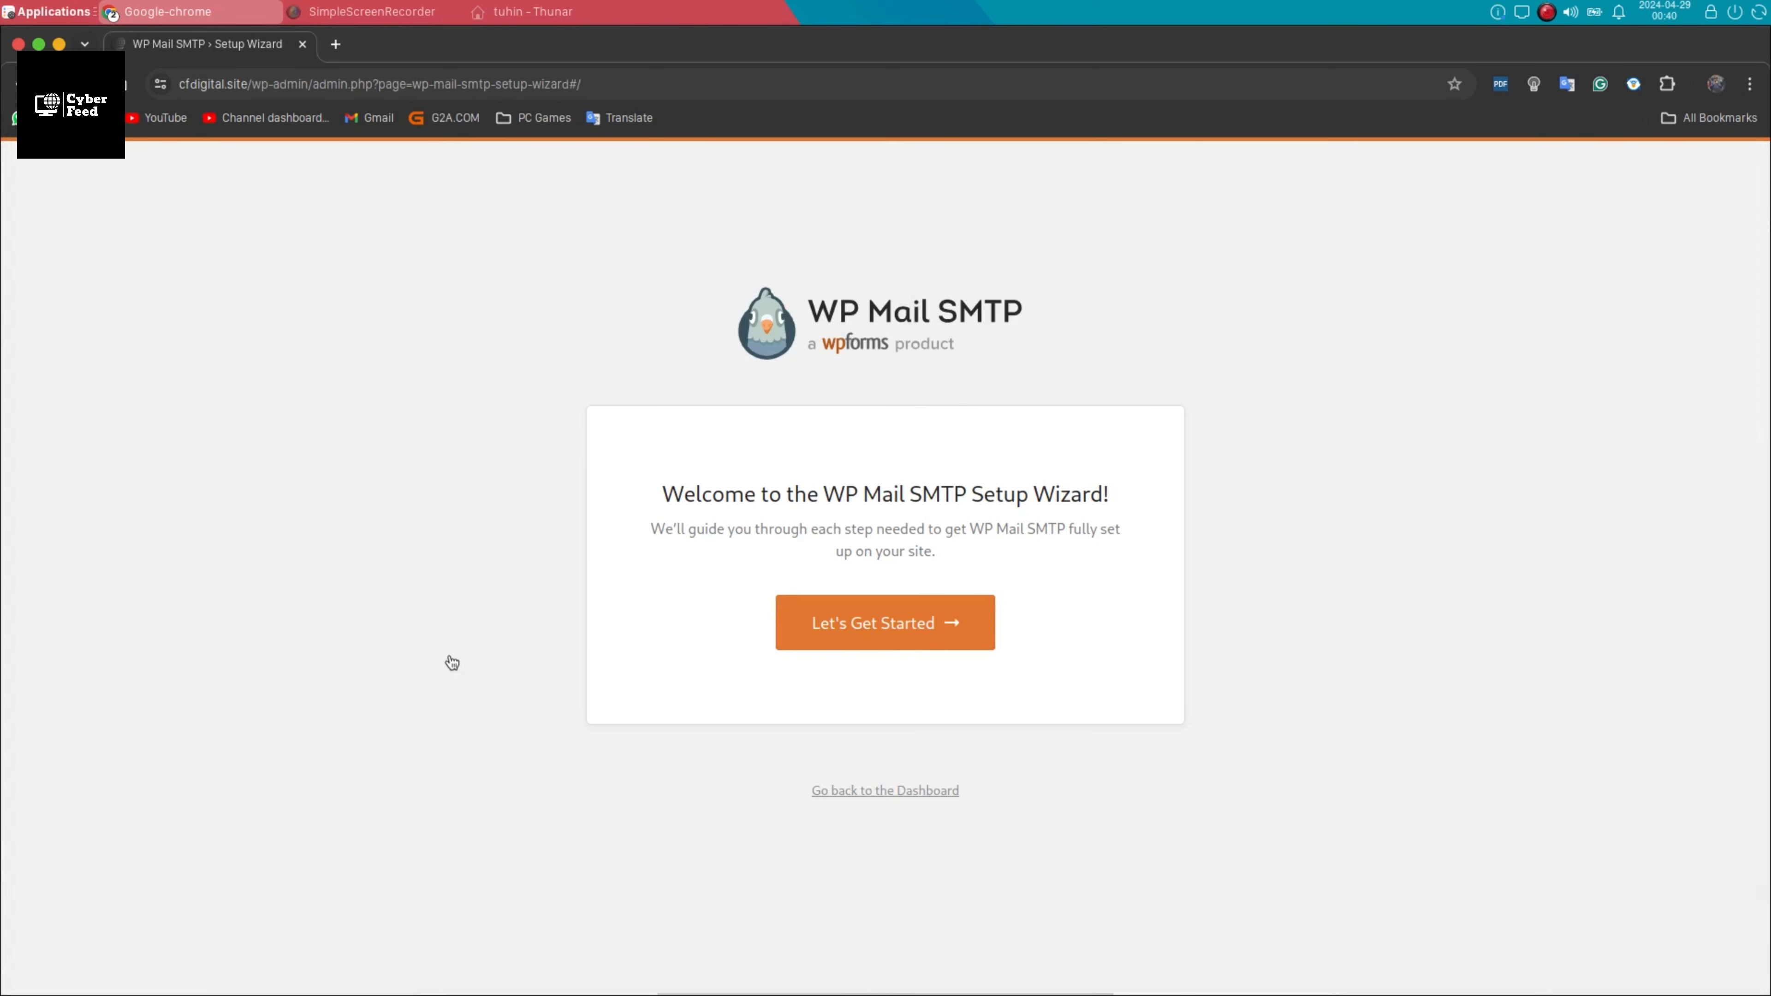
pyautogui.click(948, 621)
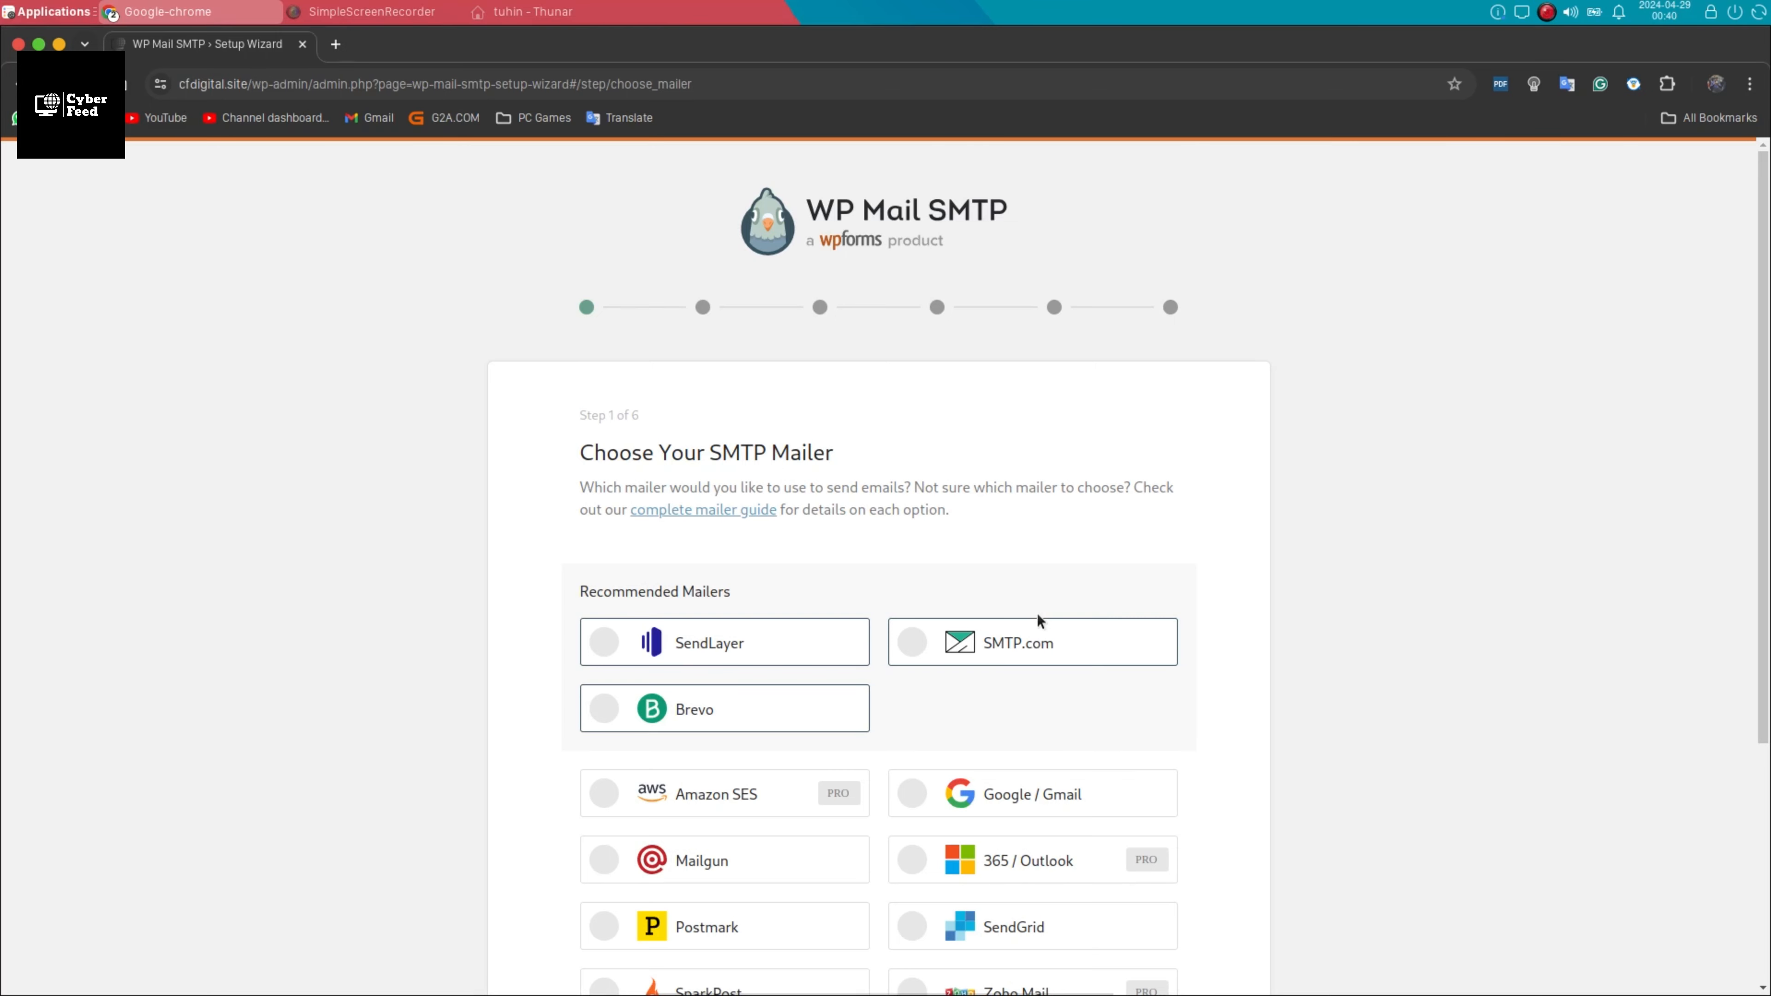
pyautogui.scroll(-4, 1039, 628)
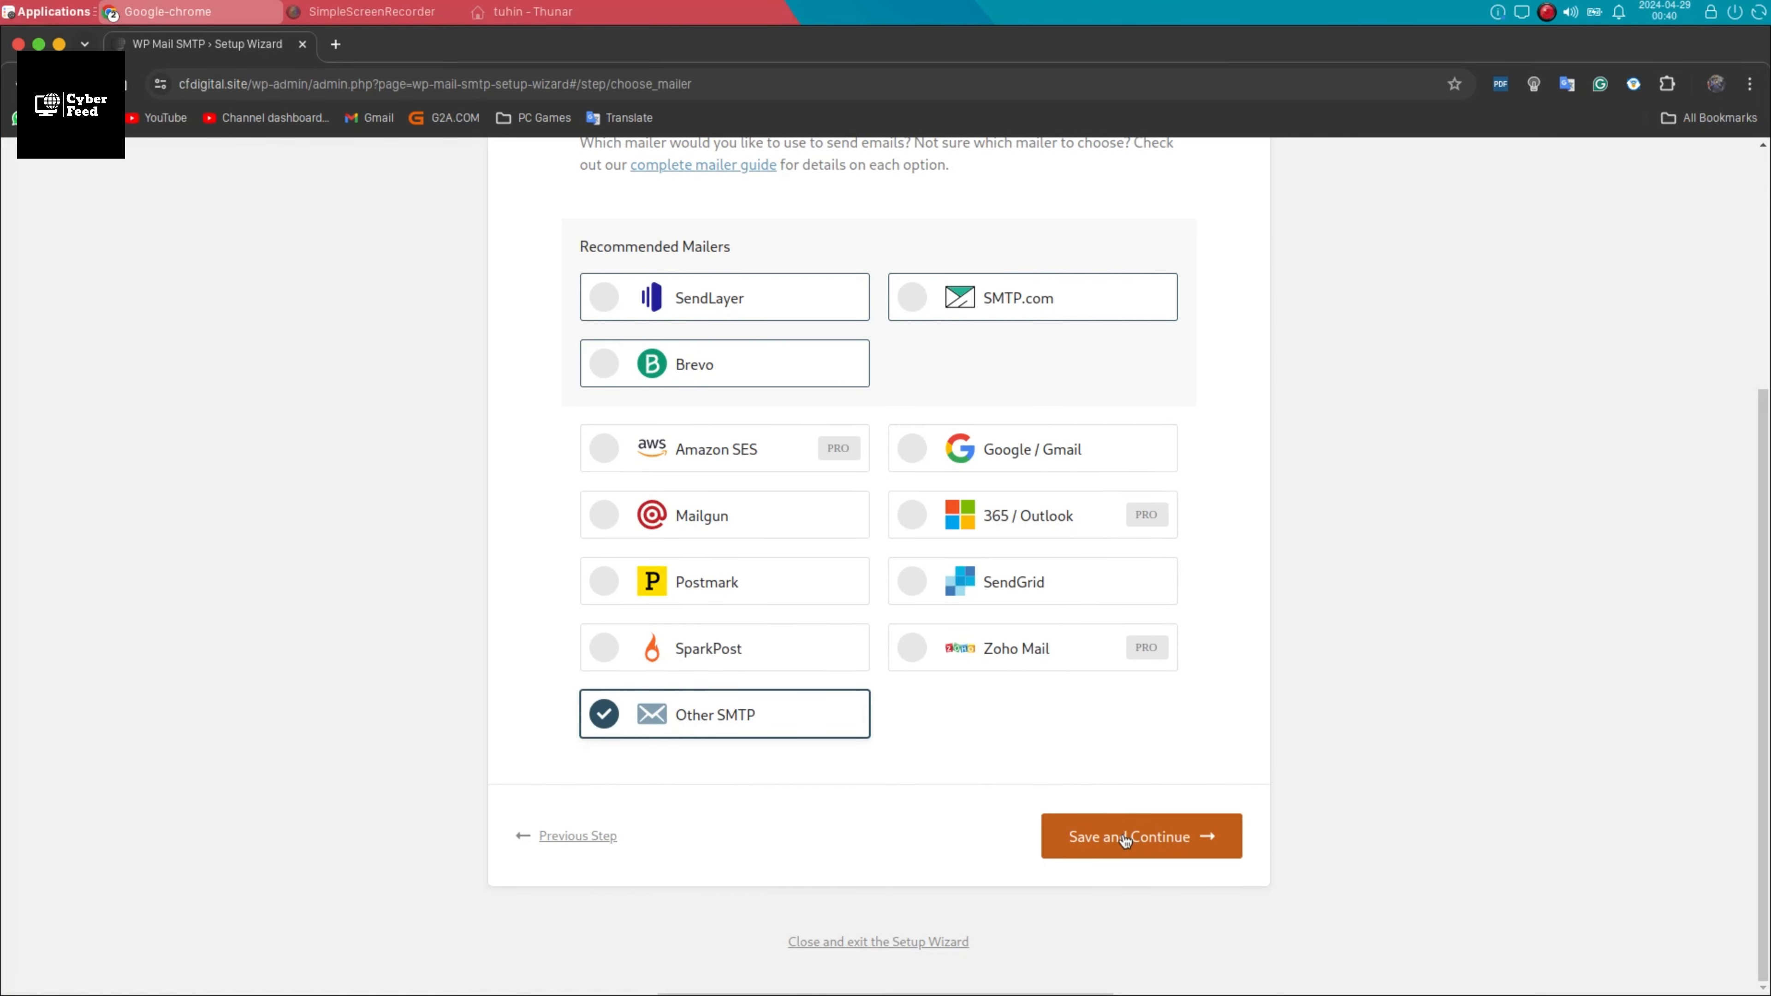
pyautogui.click(1126, 837)
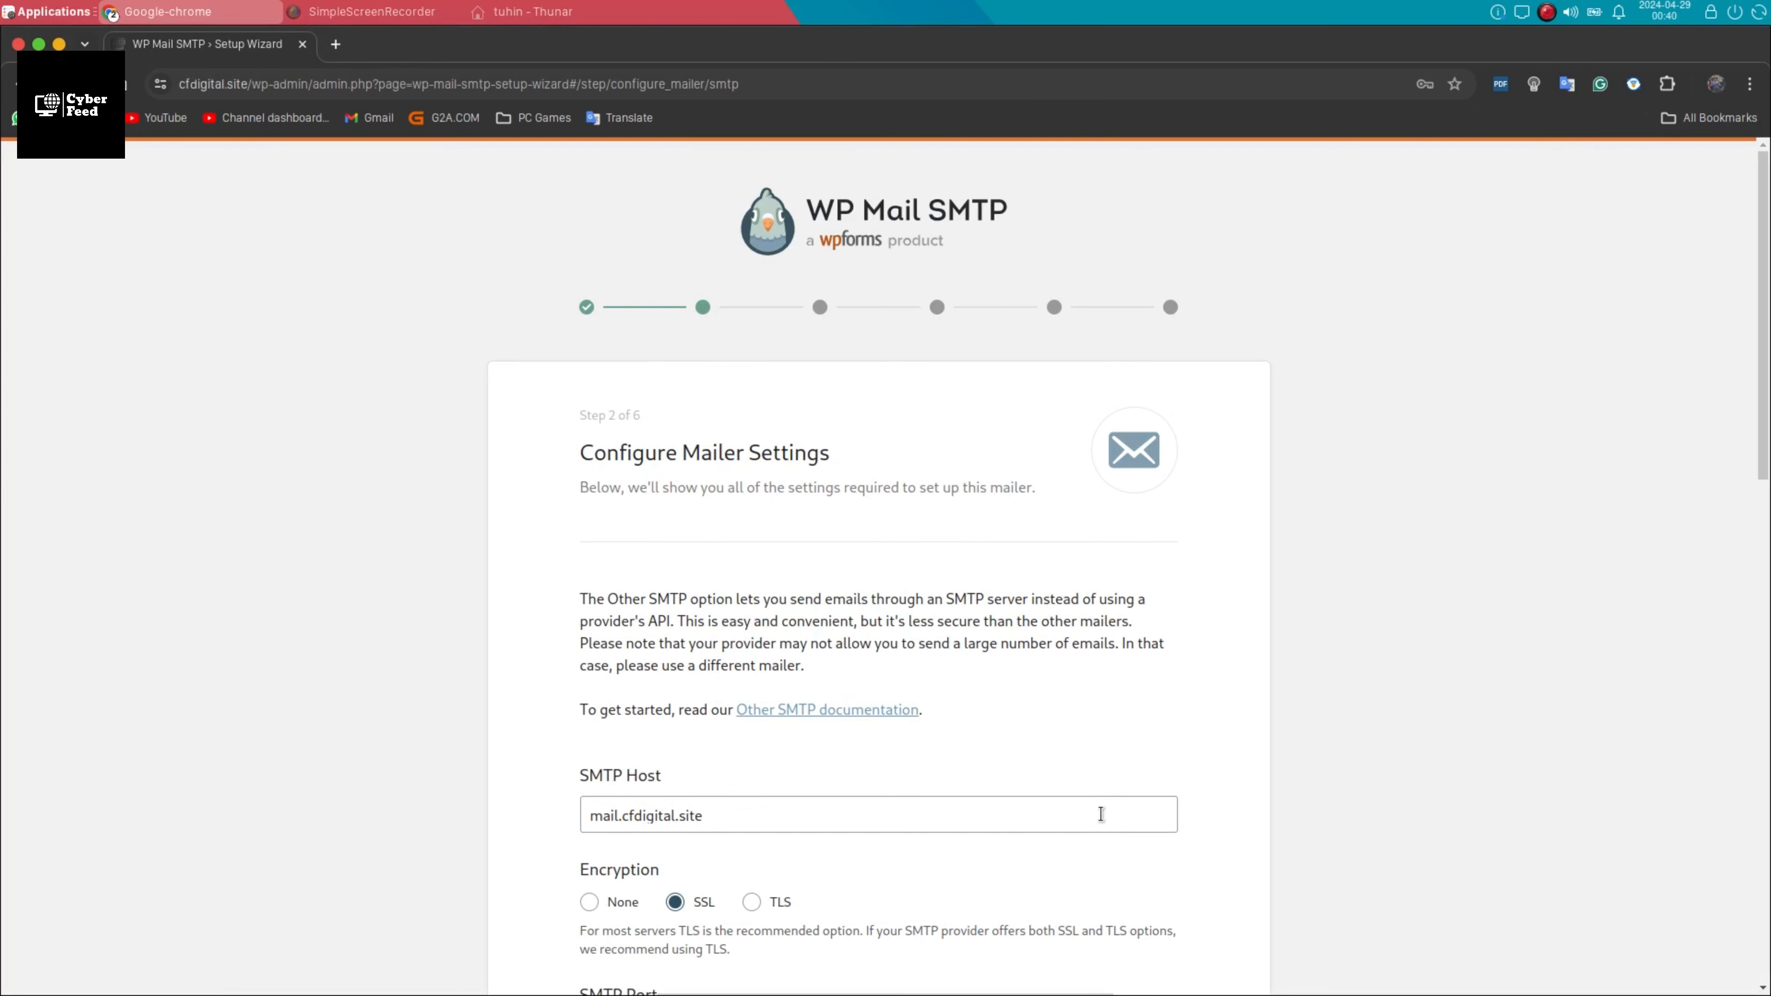
pyautogui.scroll(-5, 1100, 814)
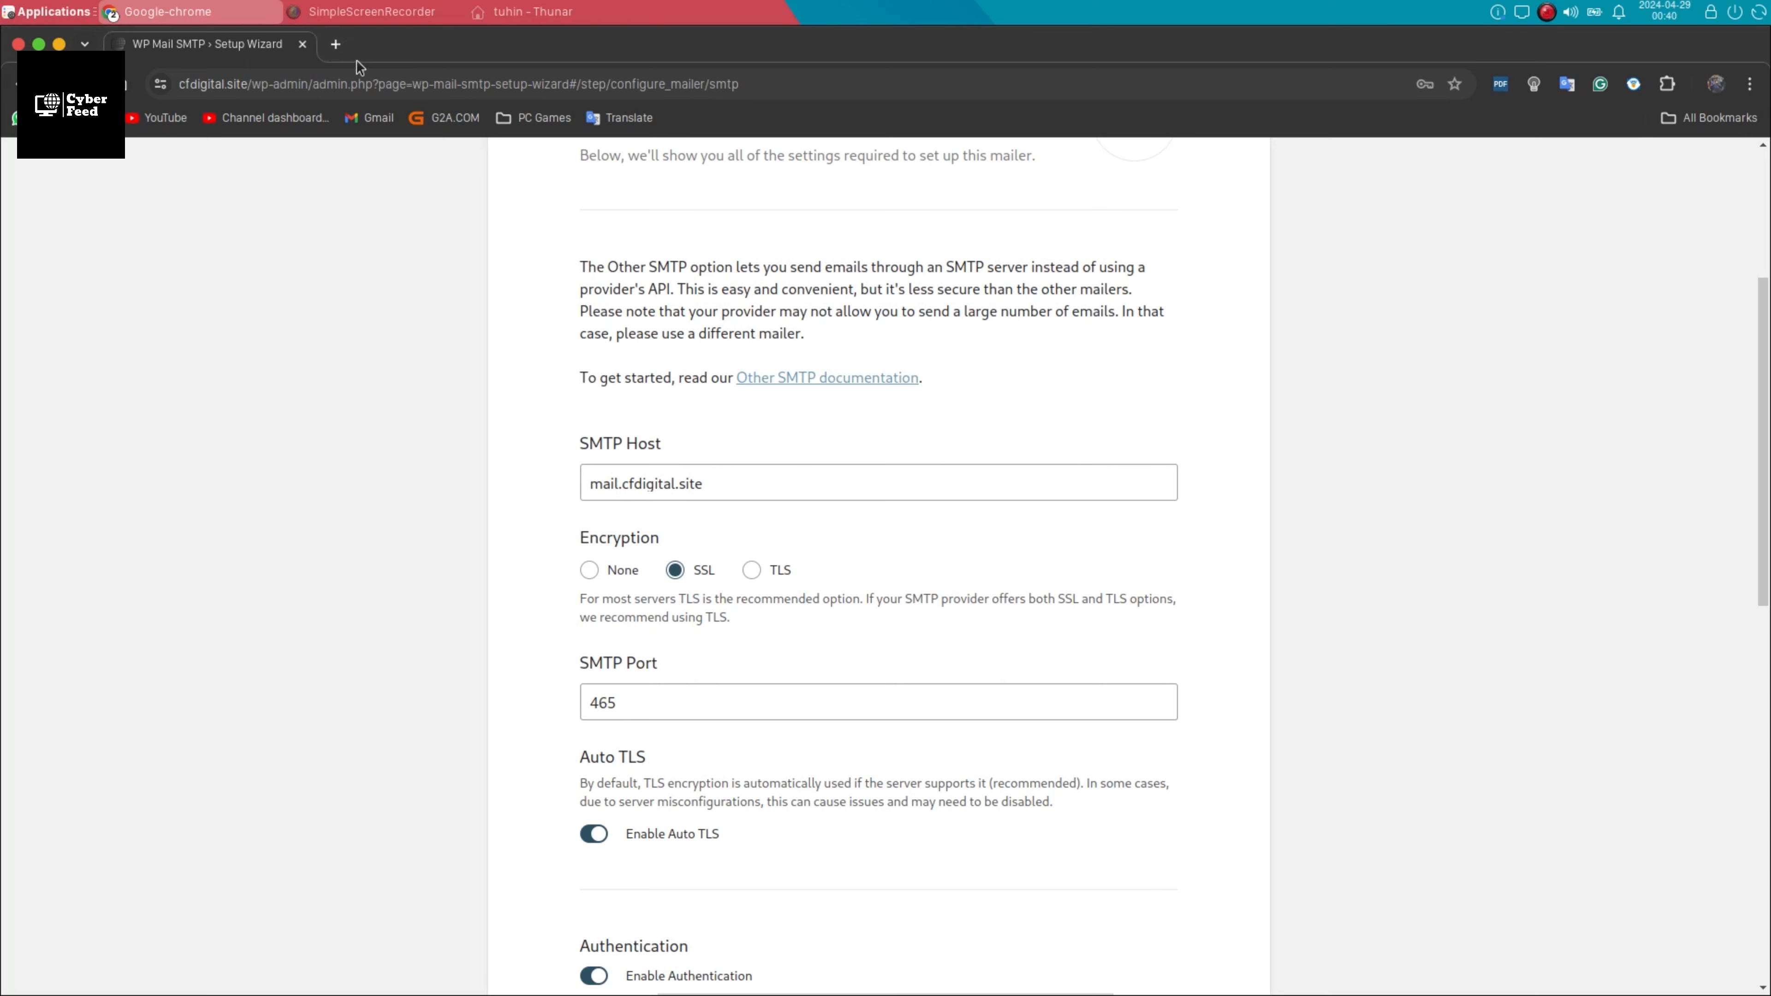
# Step: Search the web for "razorhost" in a new browser tab and open the Website Hosting Services result
pyautogui.click(335, 44)
pyautogui.write('ra')
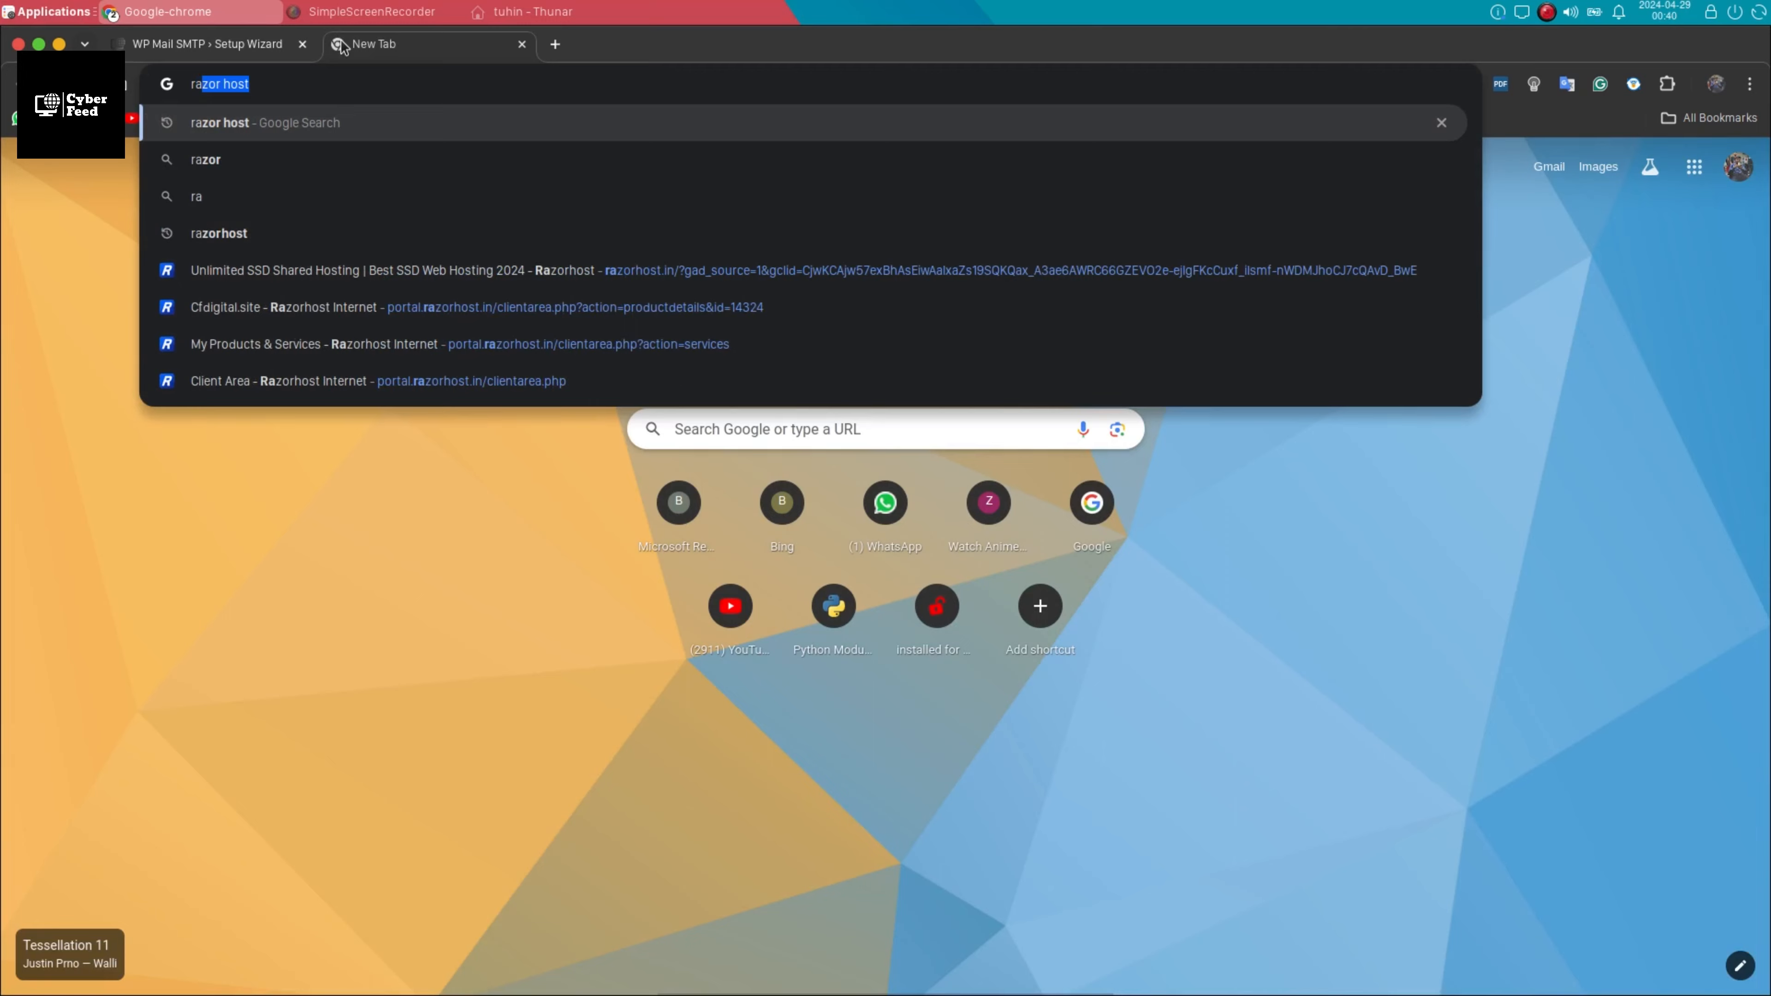
pyautogui.write('zorhost')
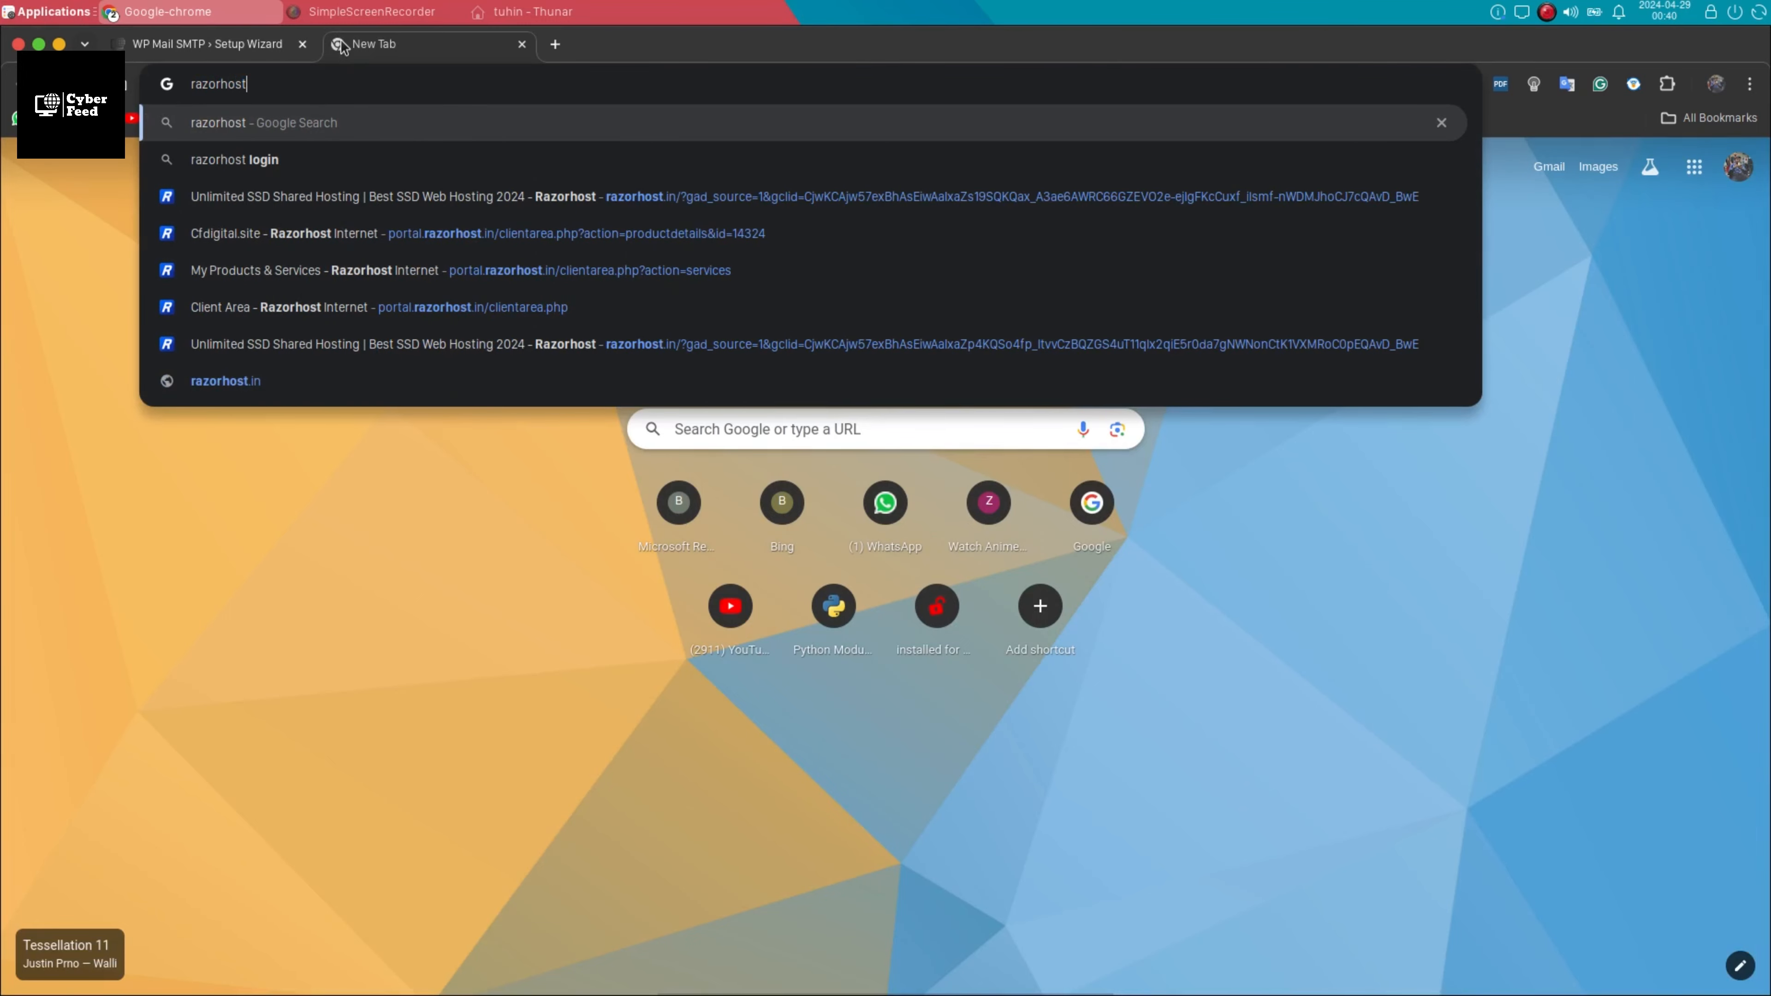
pyautogui.press('Return')
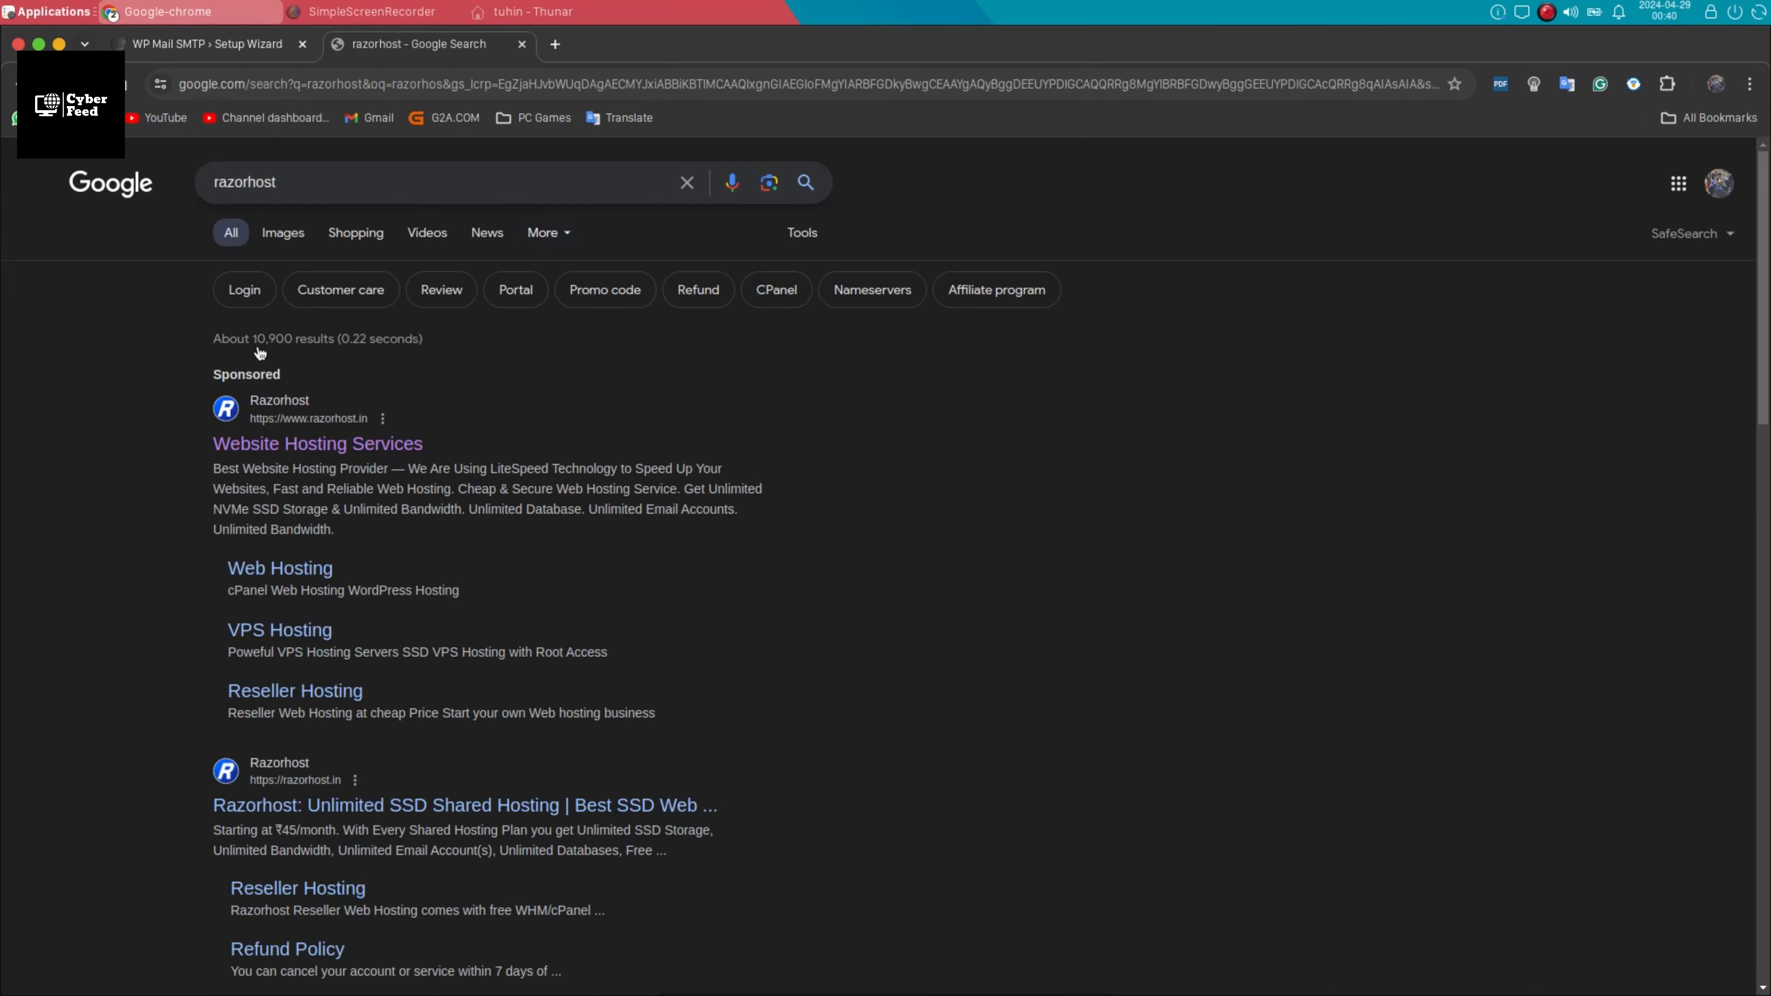
pyautogui.click(297, 445)
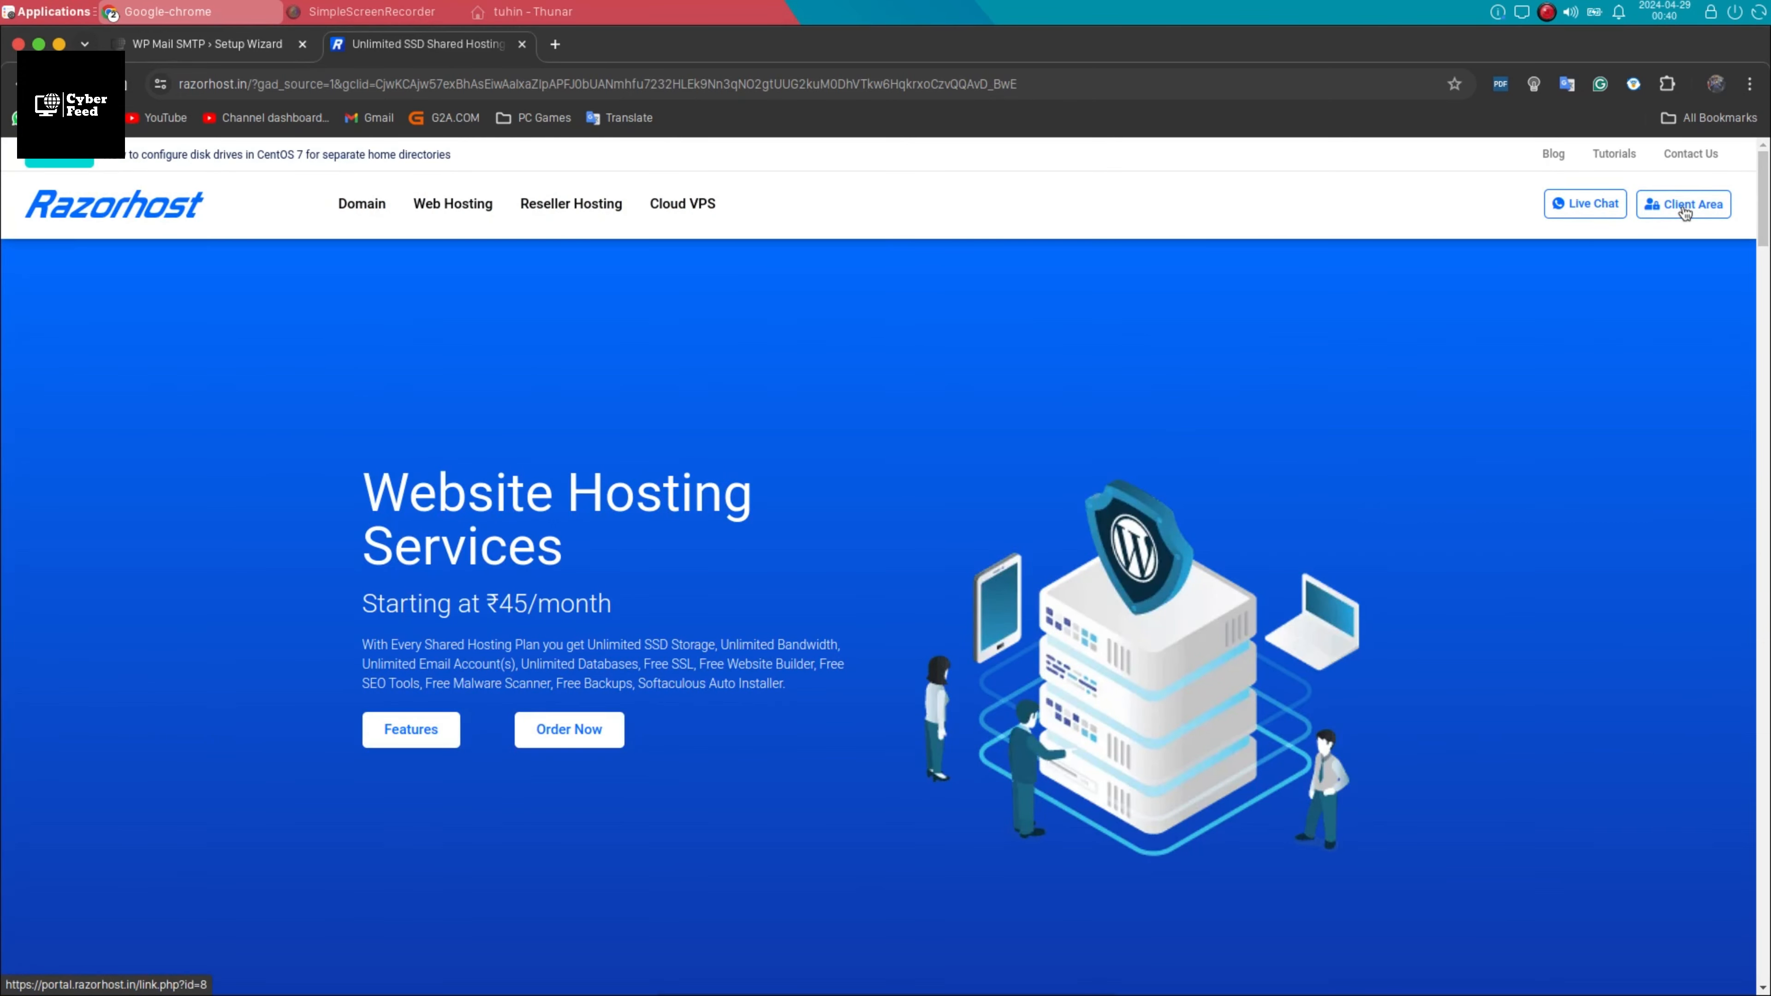
# Step: Open the cPanel email accounts of the cfdigital.site shared hosting service from the Razorhost client area
pyautogui.click(1685, 209)
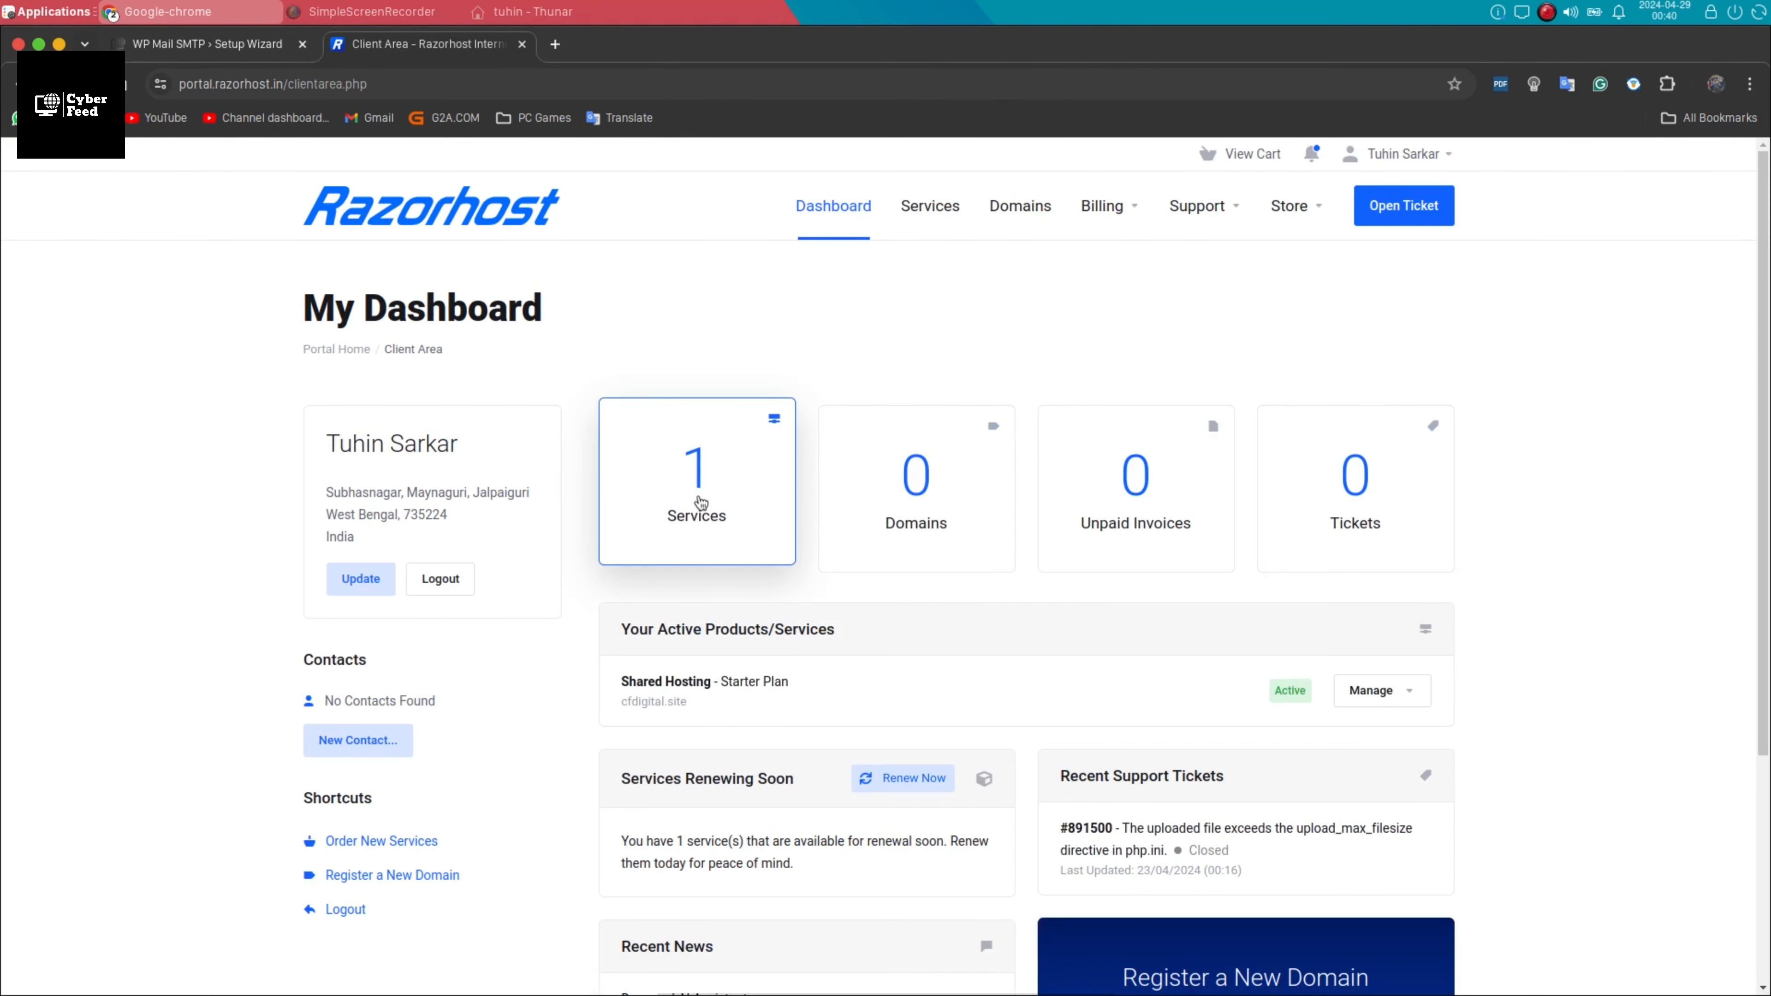
pyautogui.click(701, 503)
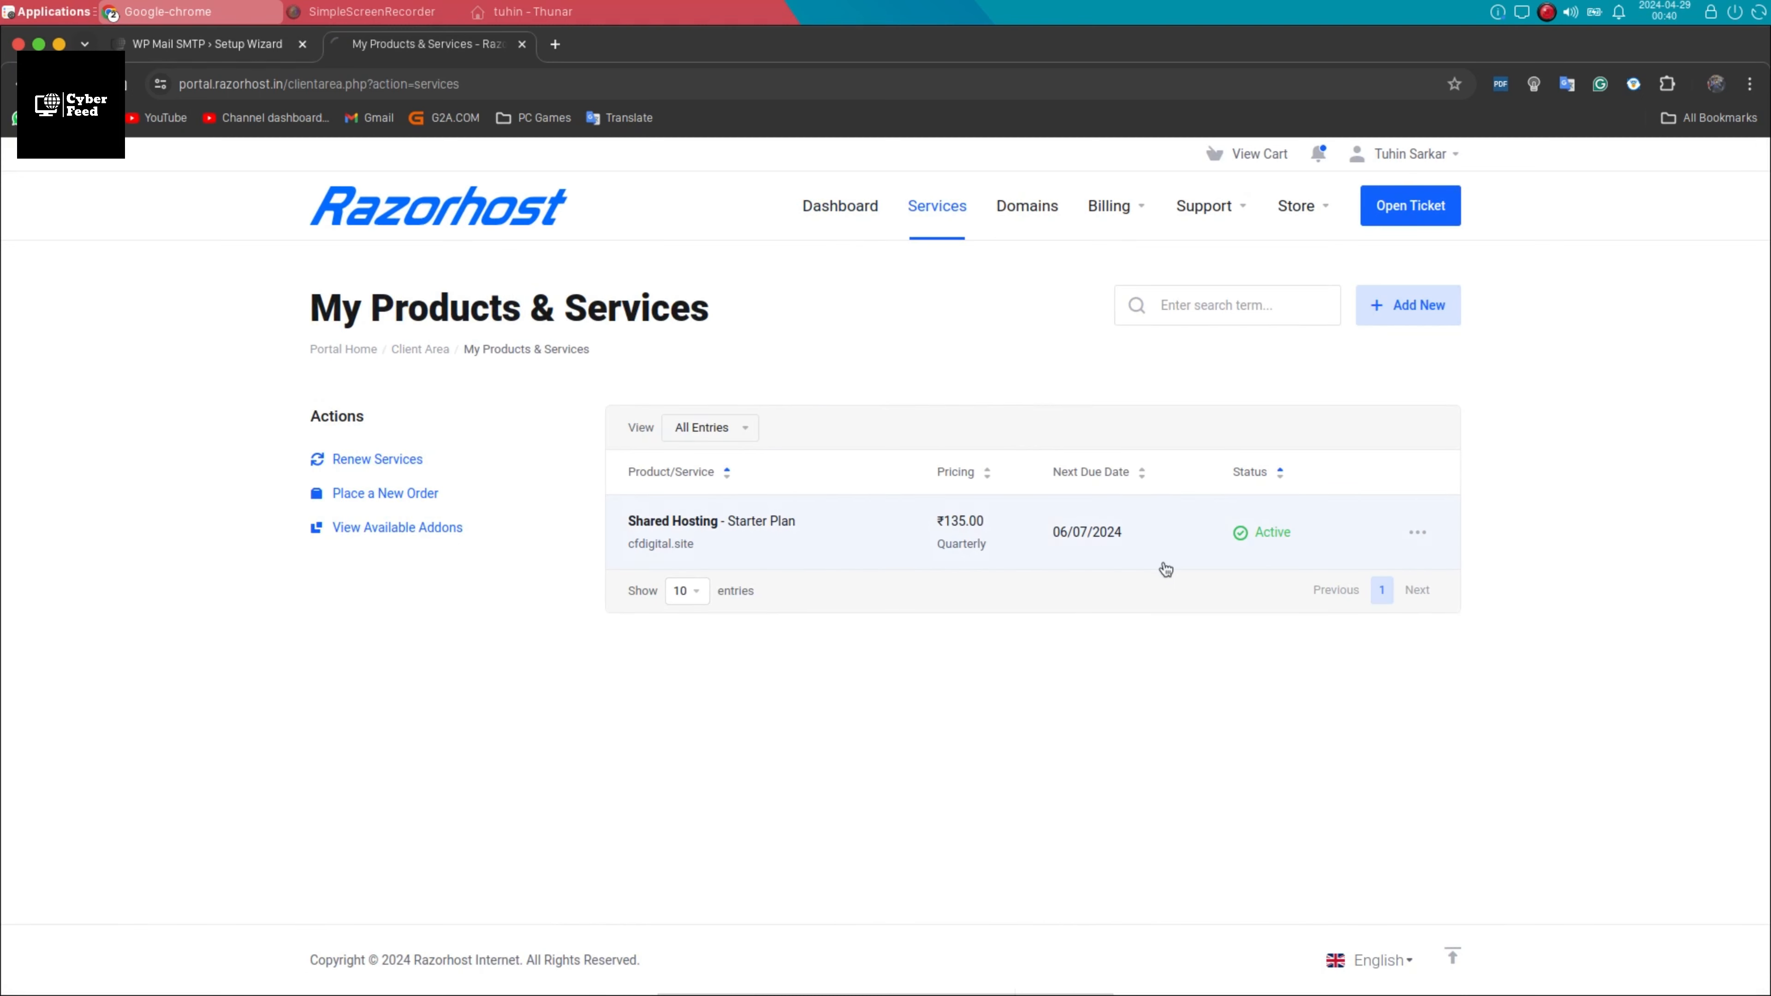
pyautogui.click(1165, 564)
pyautogui.scroll(-3, 765, 671)
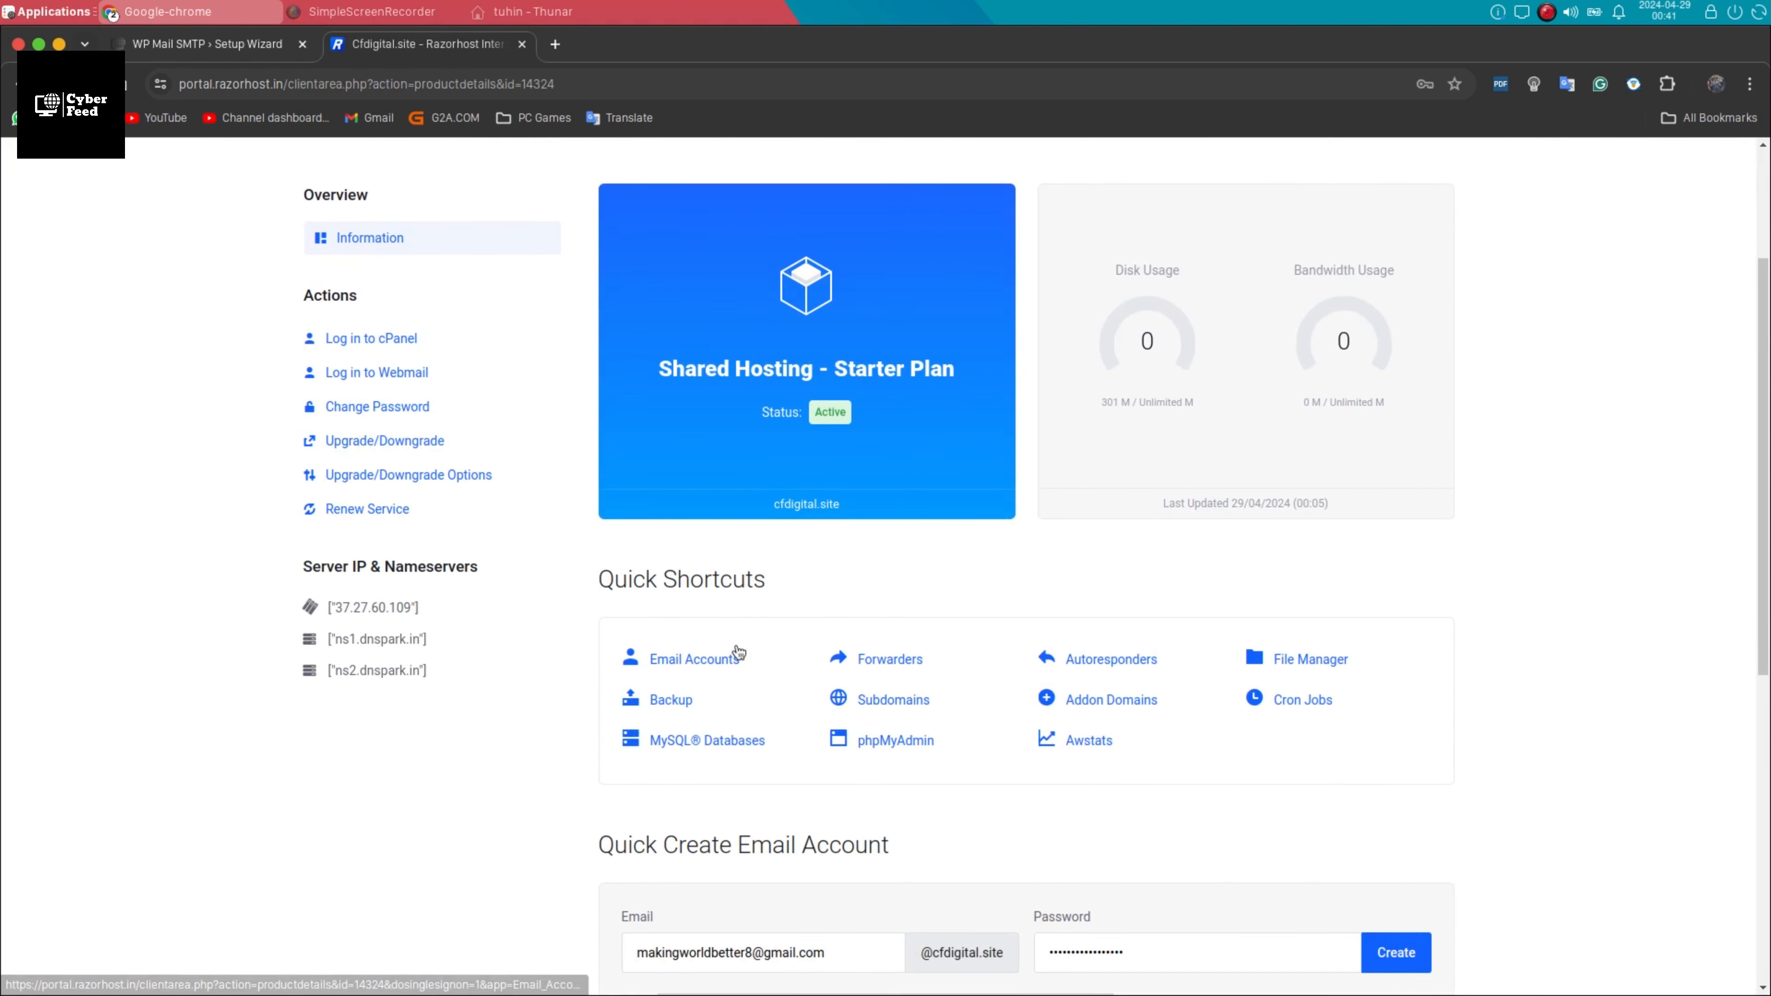
pyautogui.click(712, 656)
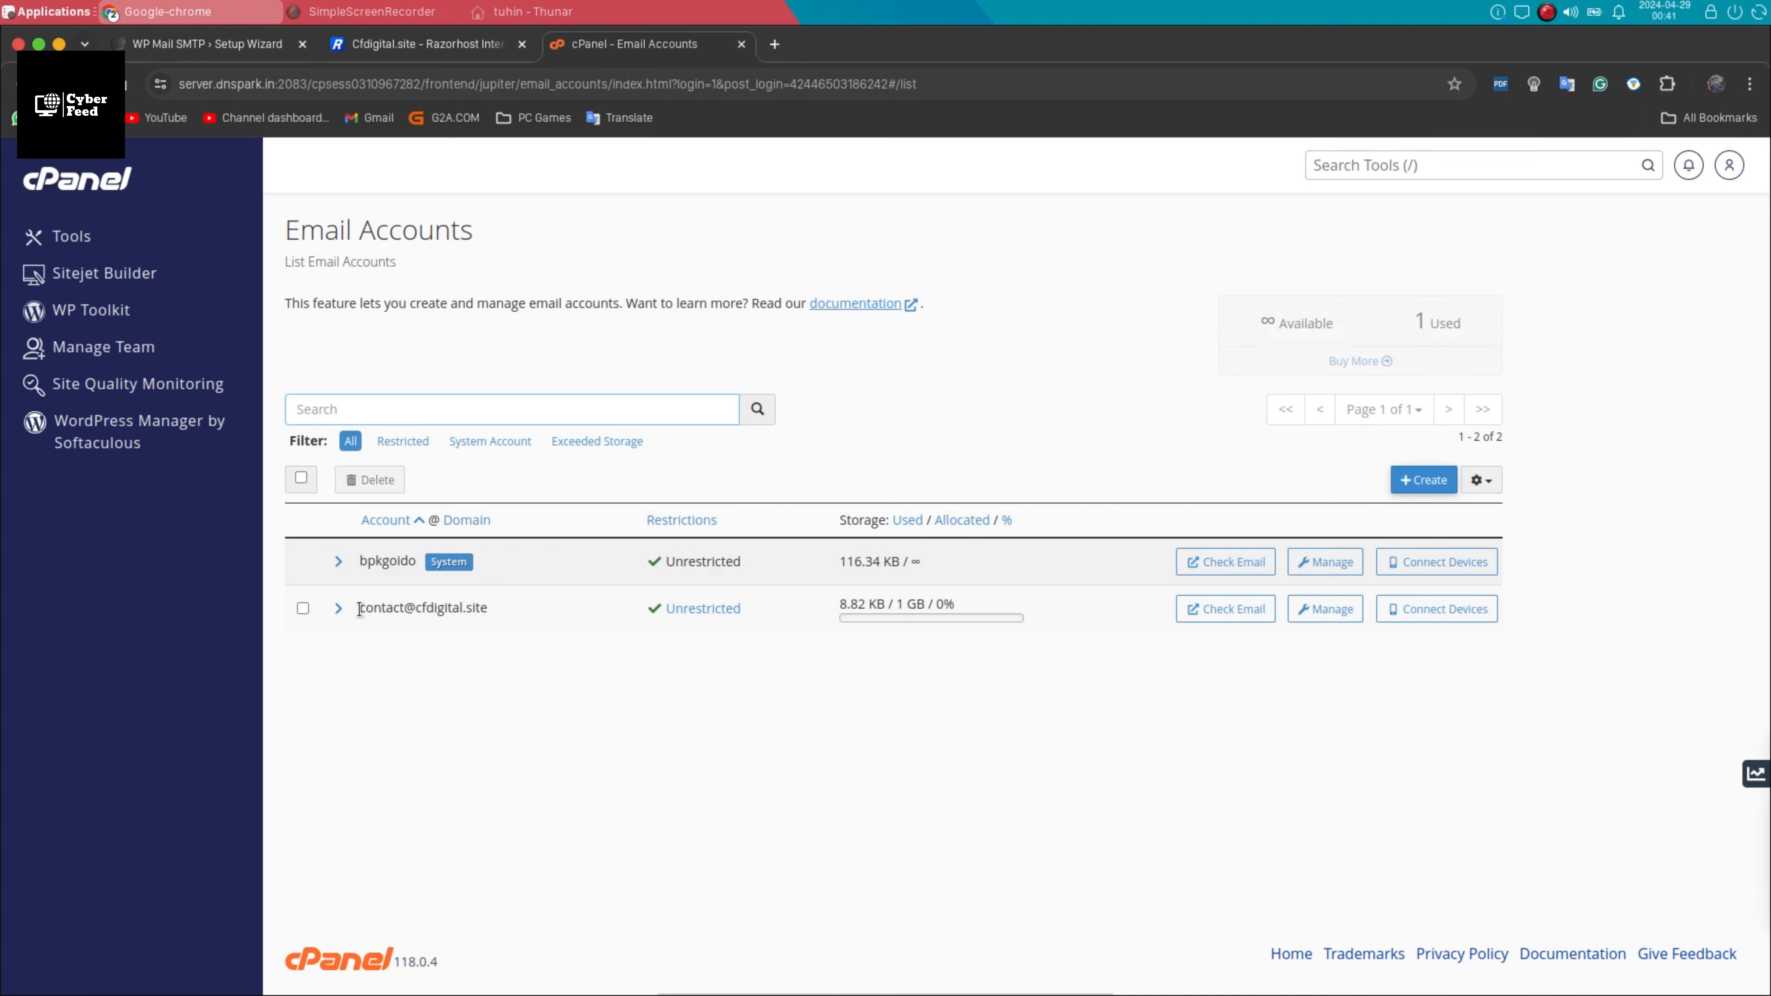
# Step: Open the management page of the cfdigital.site contact email account and examine its address and password settings
pyautogui.moveTo(359, 607); pyautogui.dragTo(483, 606)
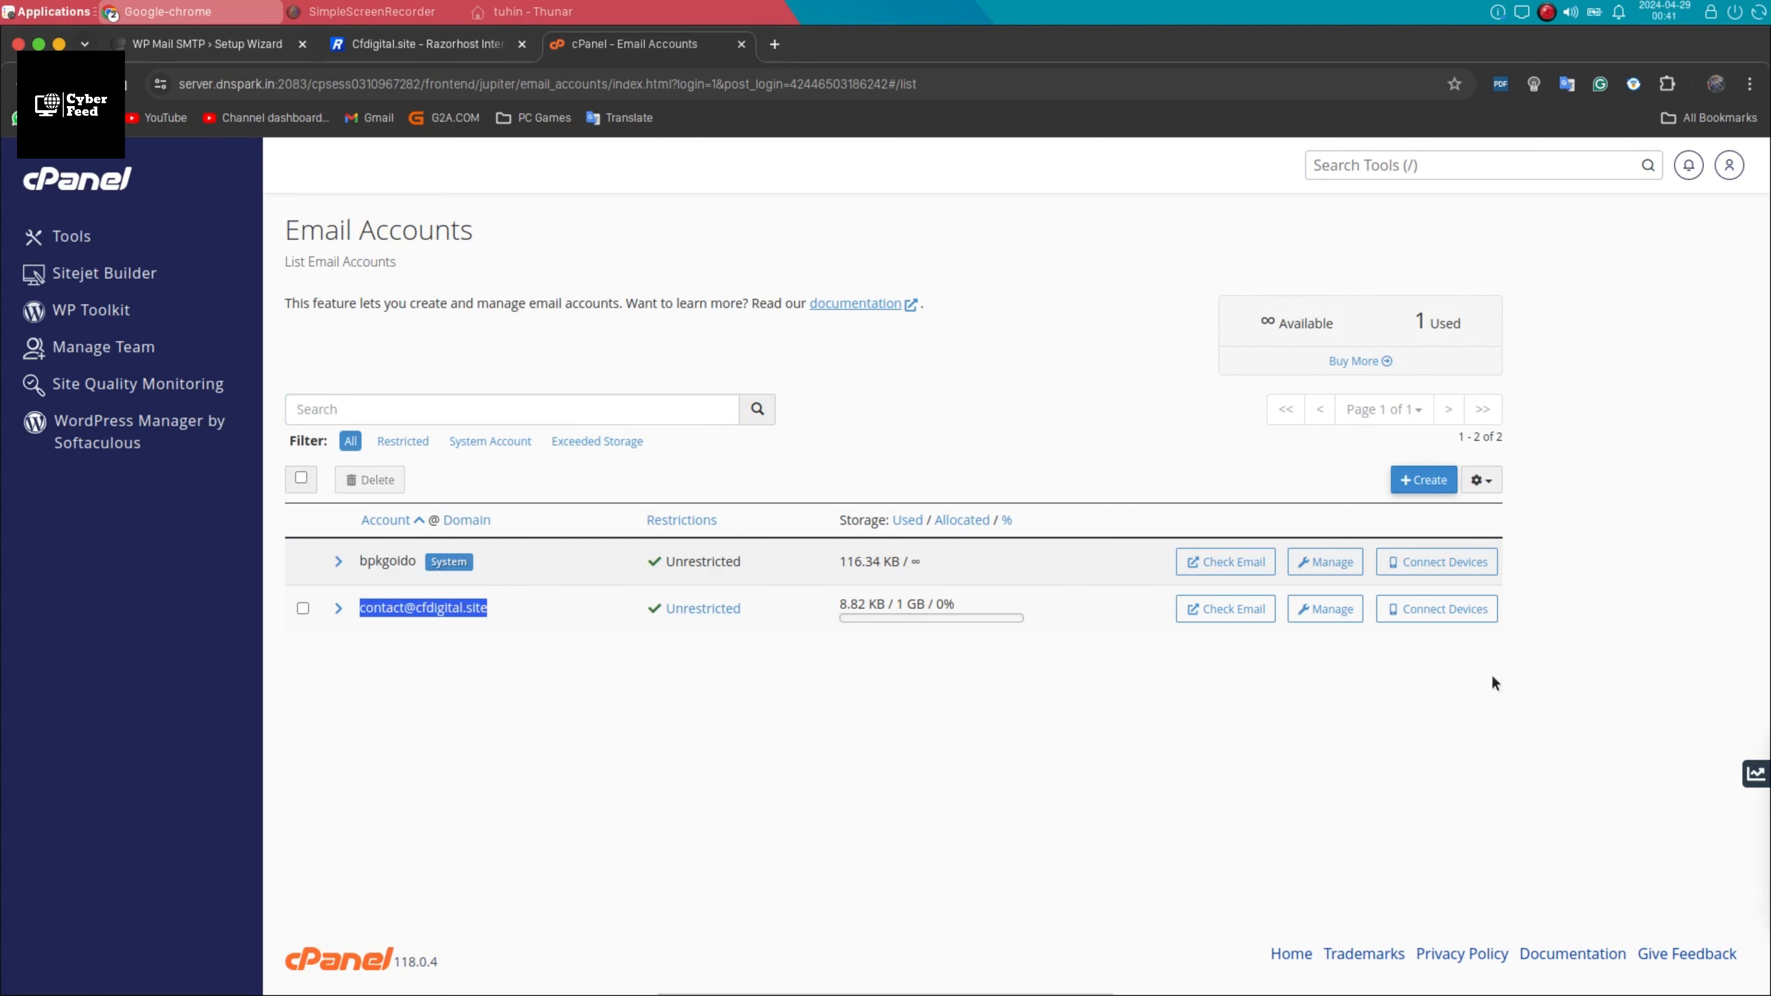
pyautogui.click(1332, 626)
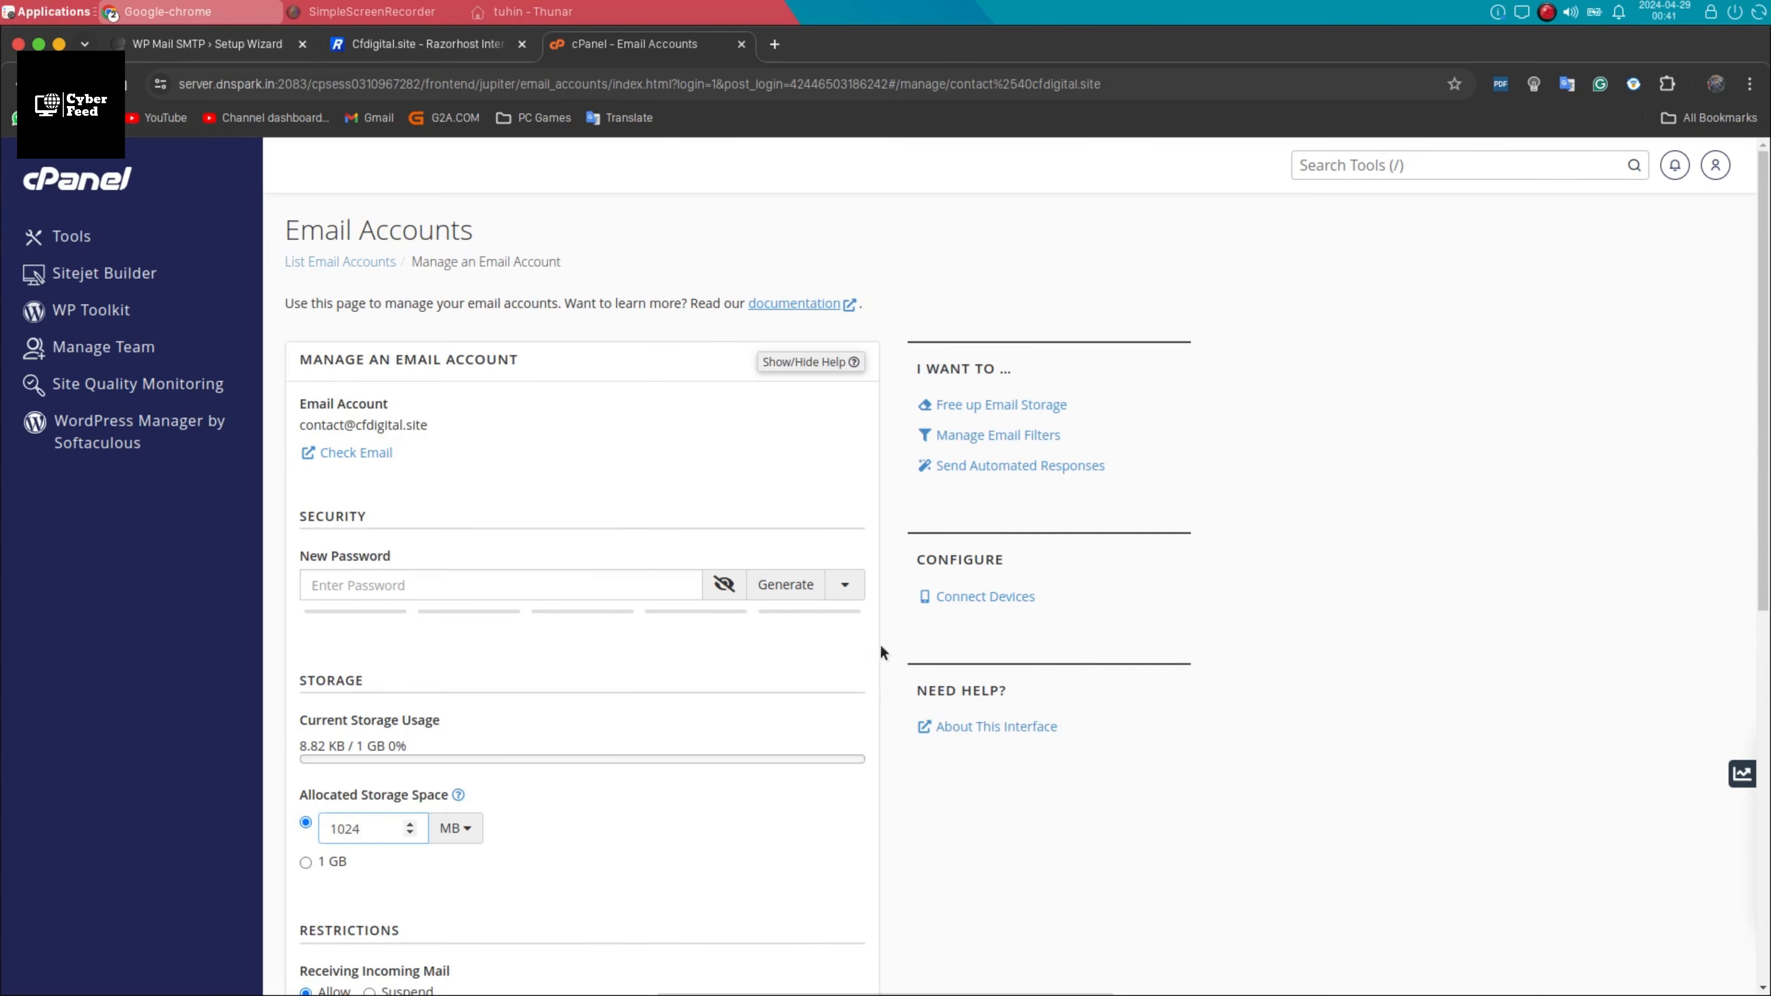
pyautogui.click(368, 585)
pyautogui.click(445, 417)
pyautogui.moveTo(367, 419); pyautogui.dragTo(356, 423)
pyautogui.scroll(-4, 456, 608)
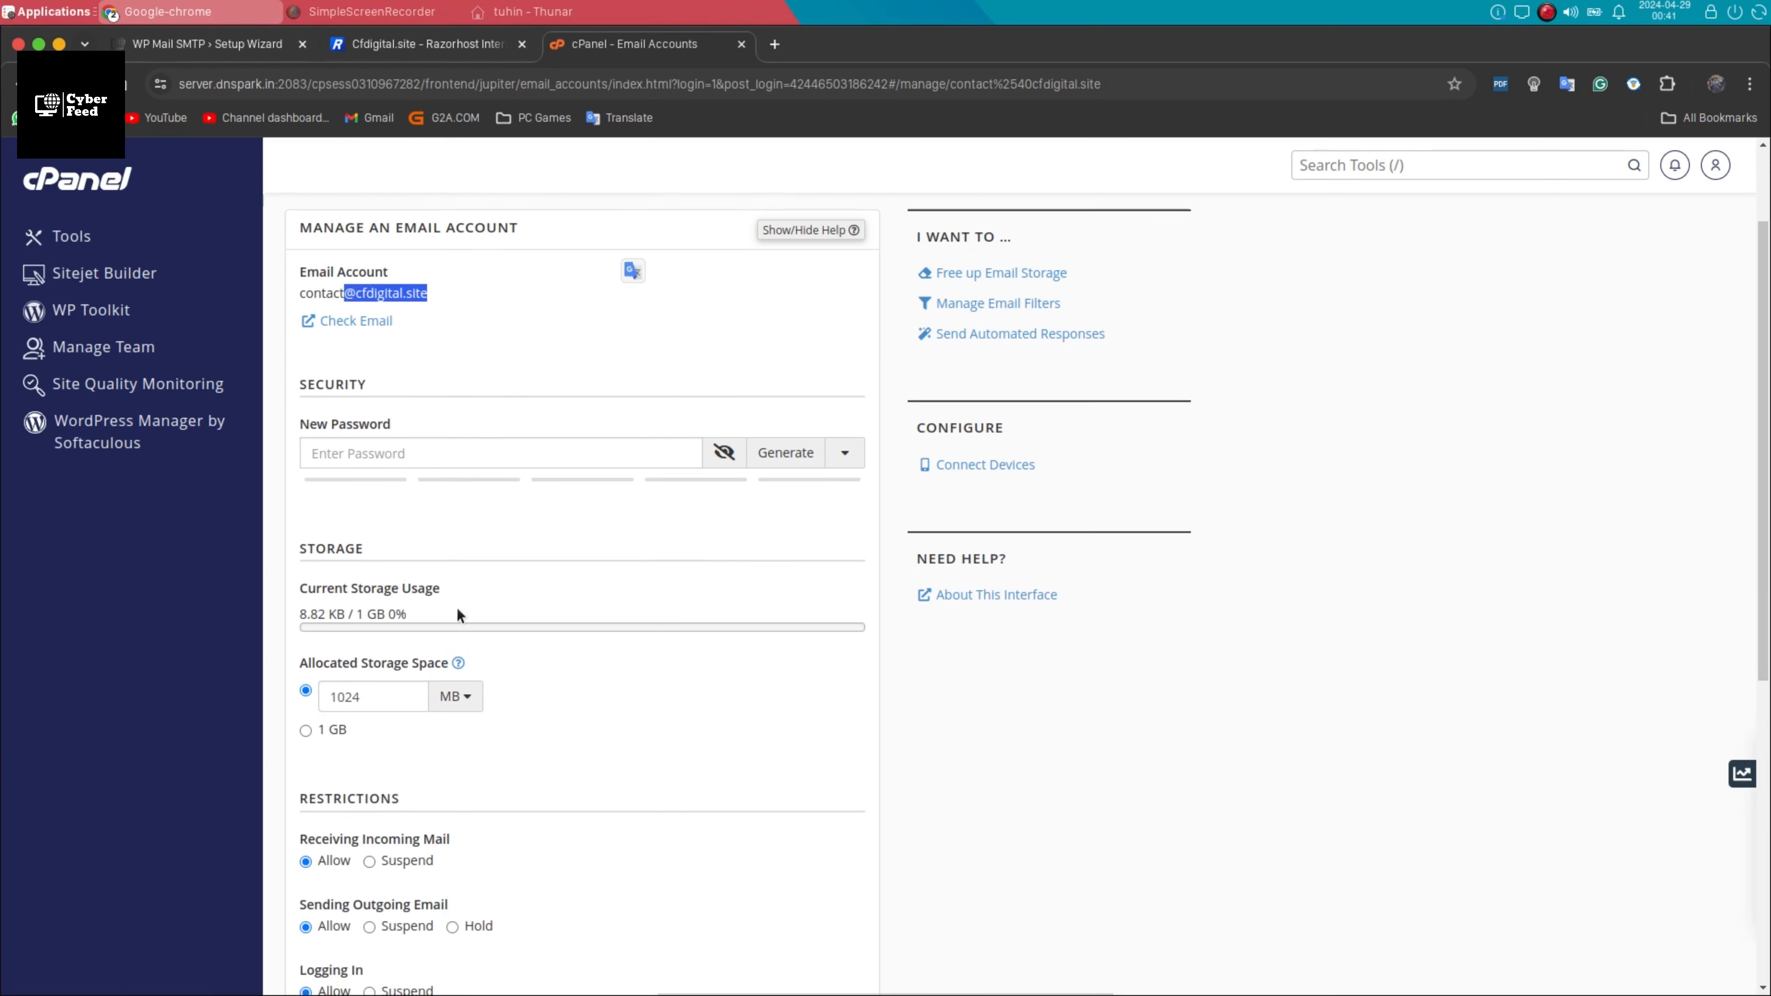
# Step: Open the mail client settings of the contact email account and compare its outgoing server and SMTP port with the wizard's mailer settings
pyautogui.scroll(-5, 435, 640)
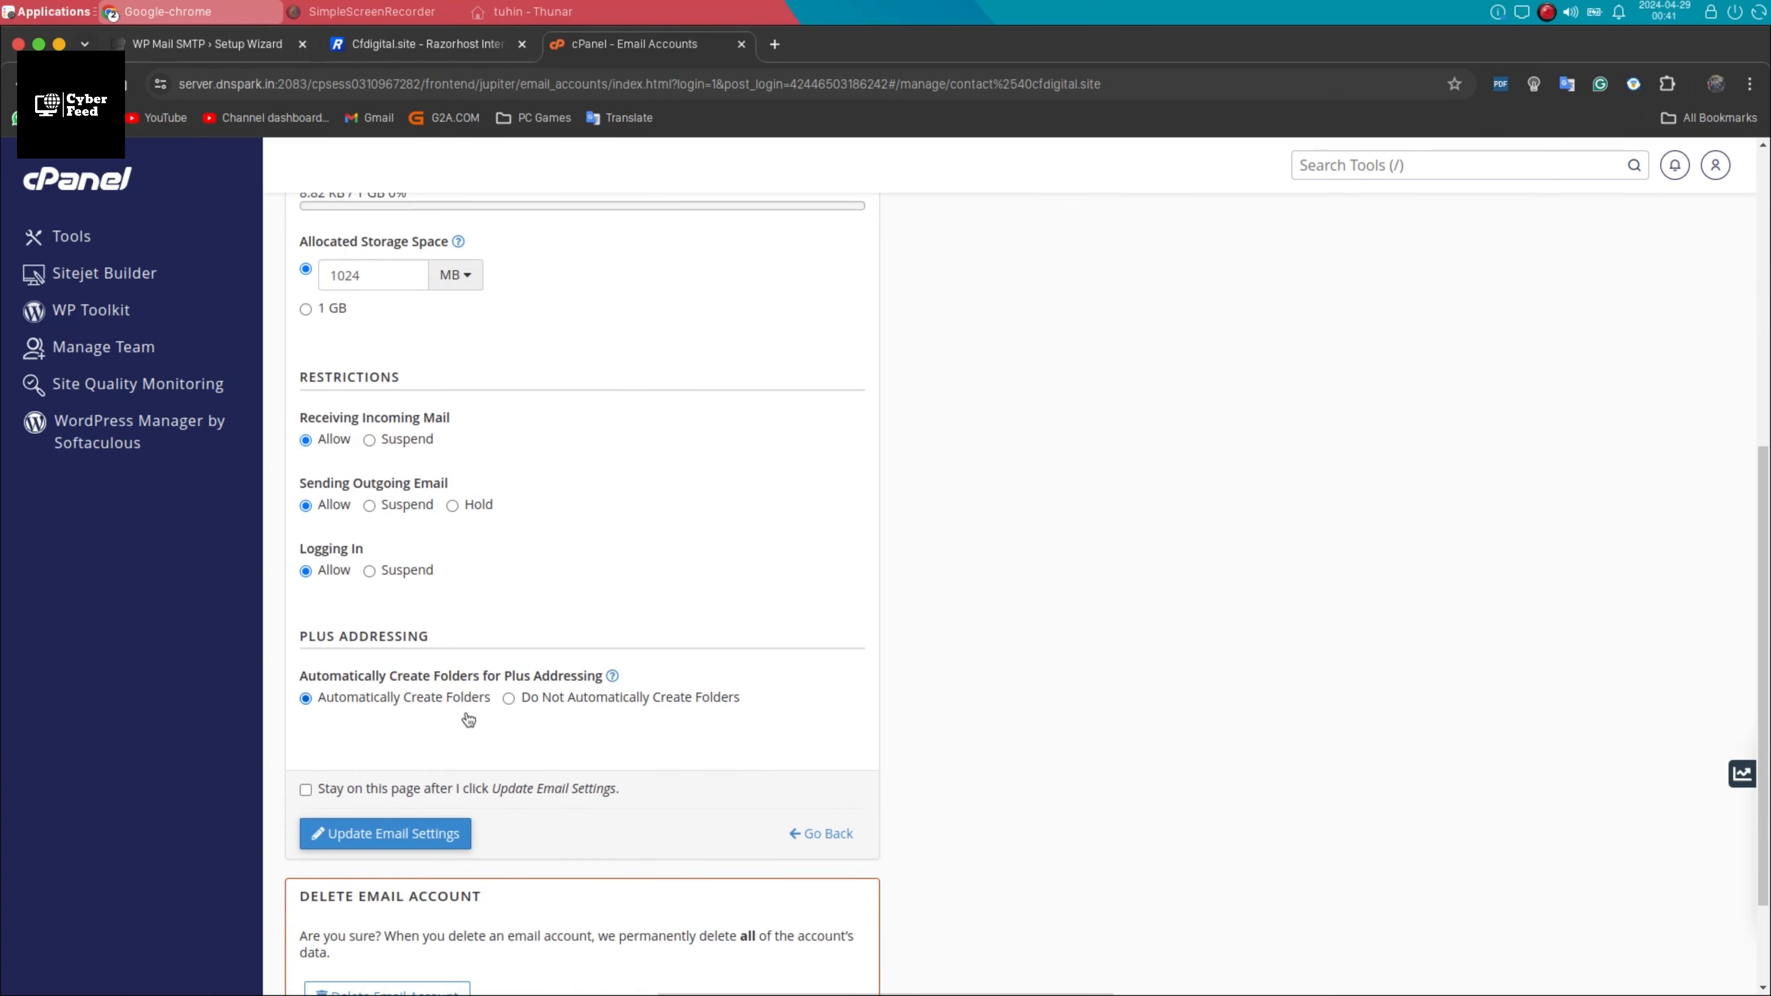
pyautogui.scroll(10, 701, 643)
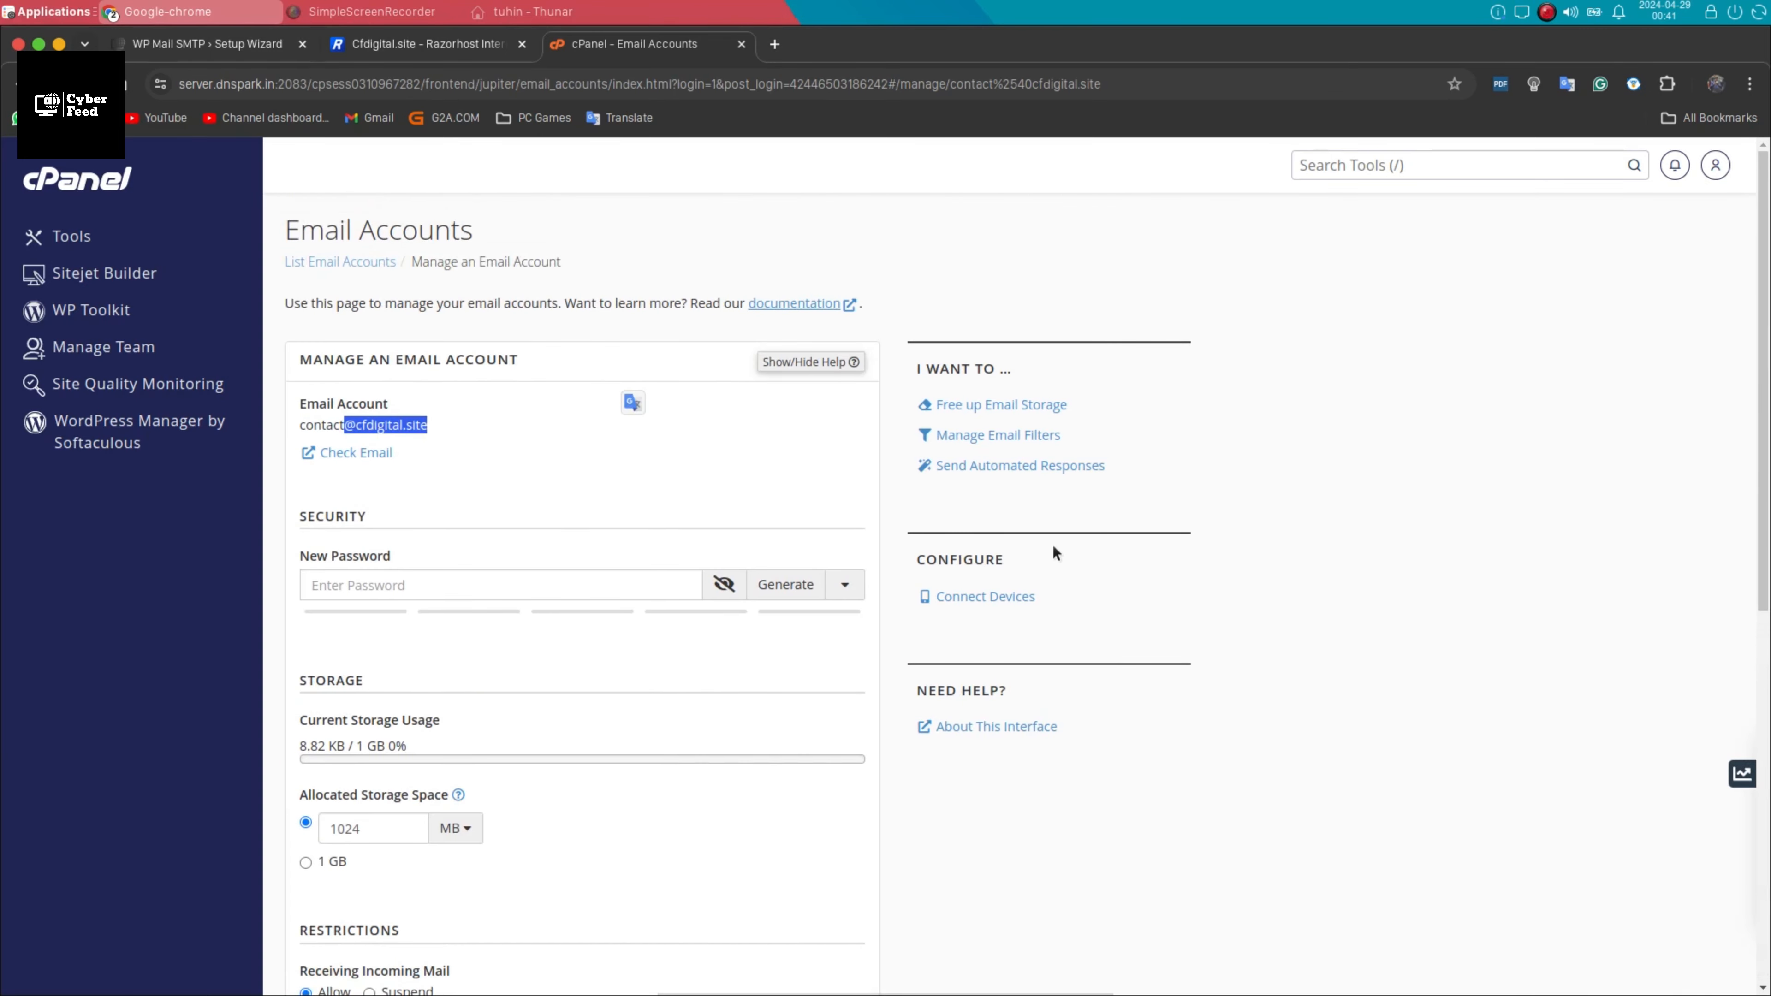
pyautogui.click(973, 596)
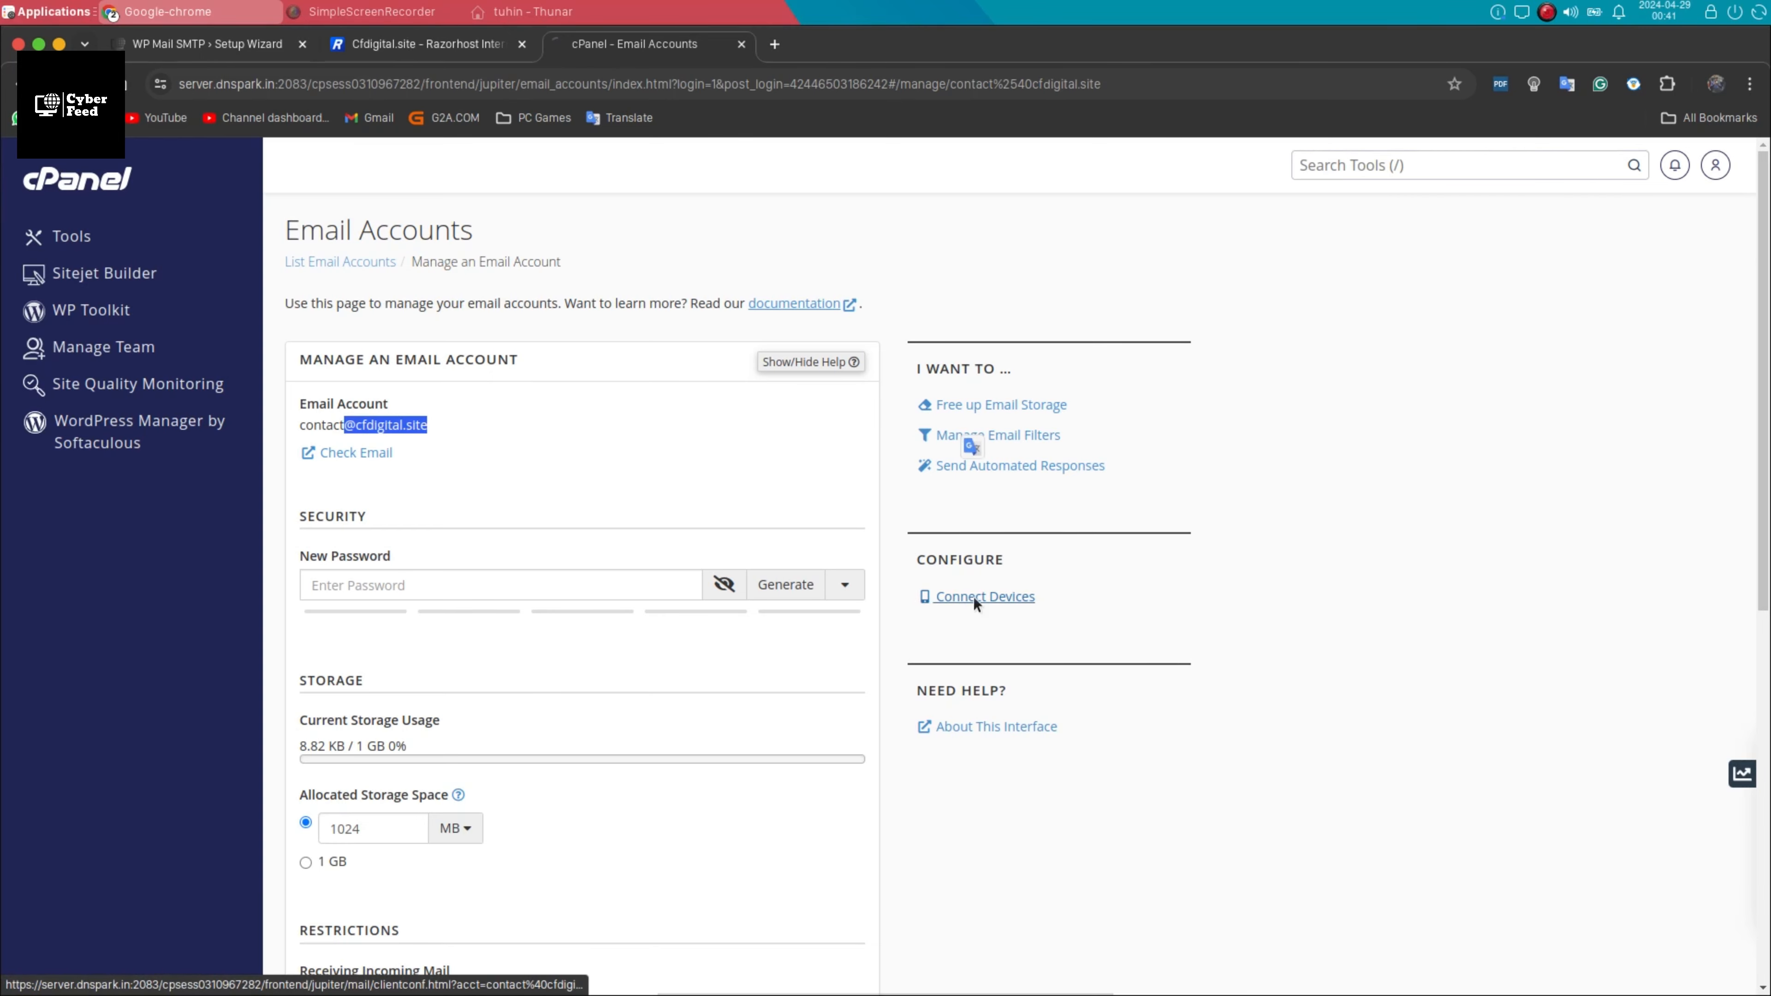
pyautogui.scroll(-6, 664, 569)
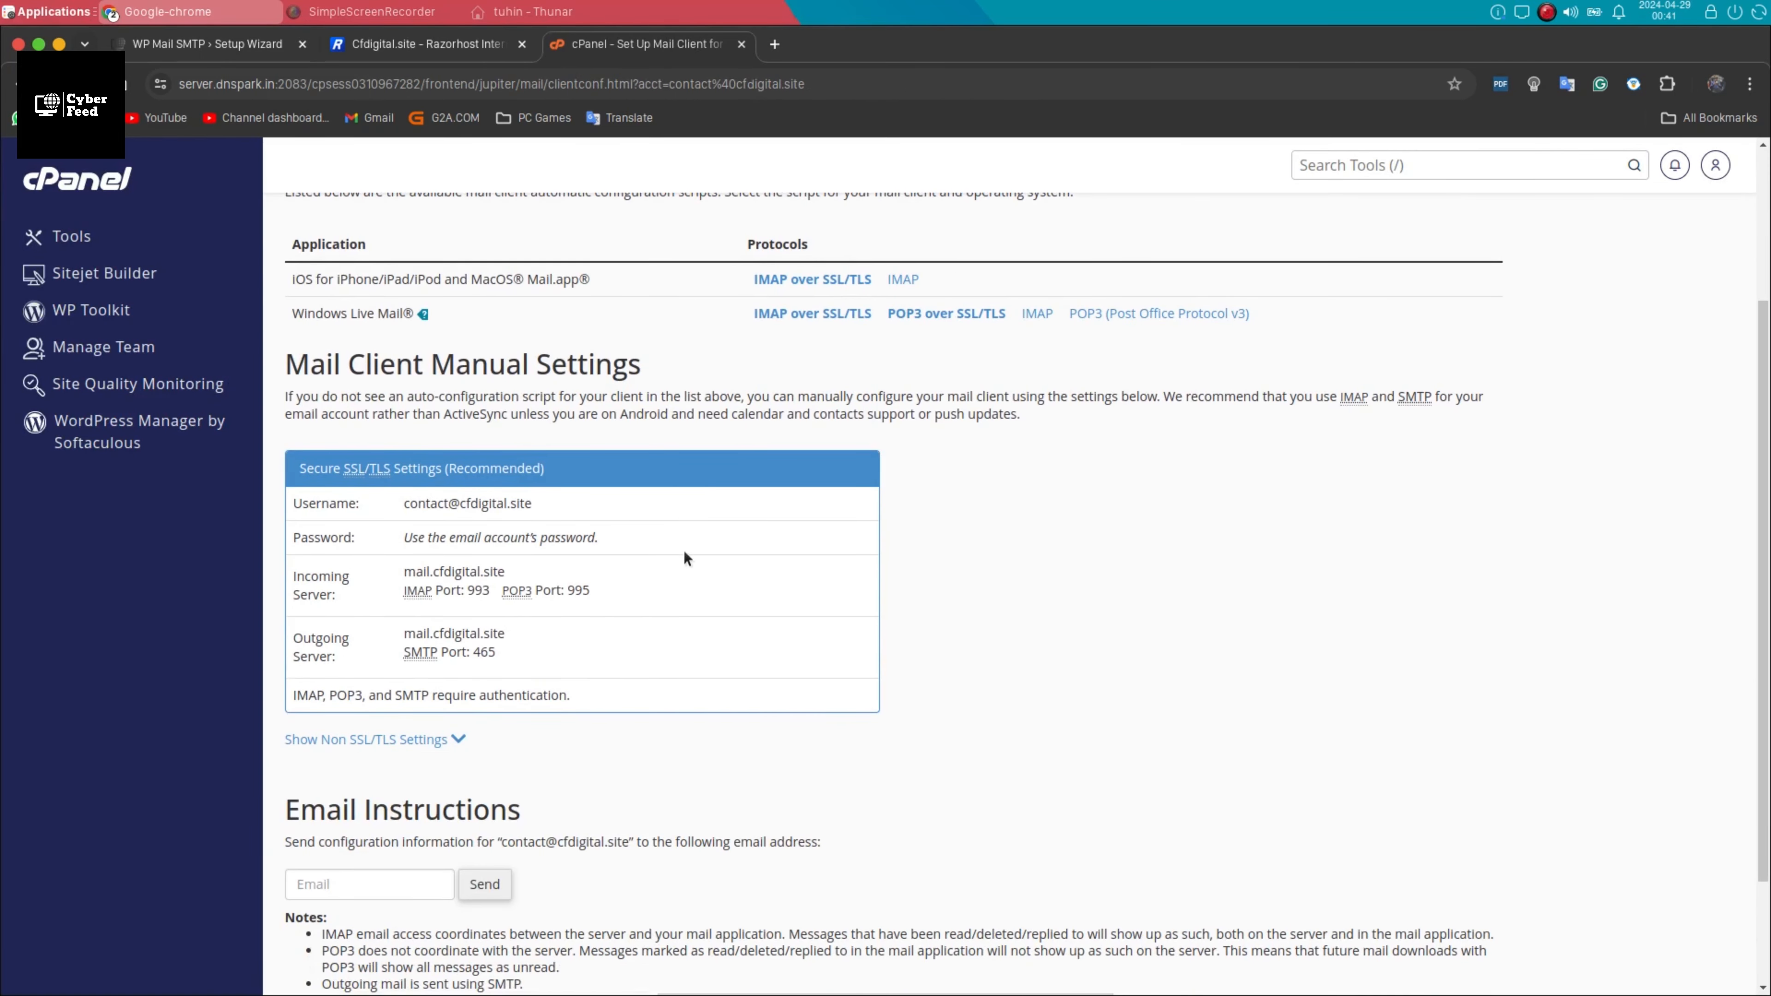
pyautogui.click(222, 44)
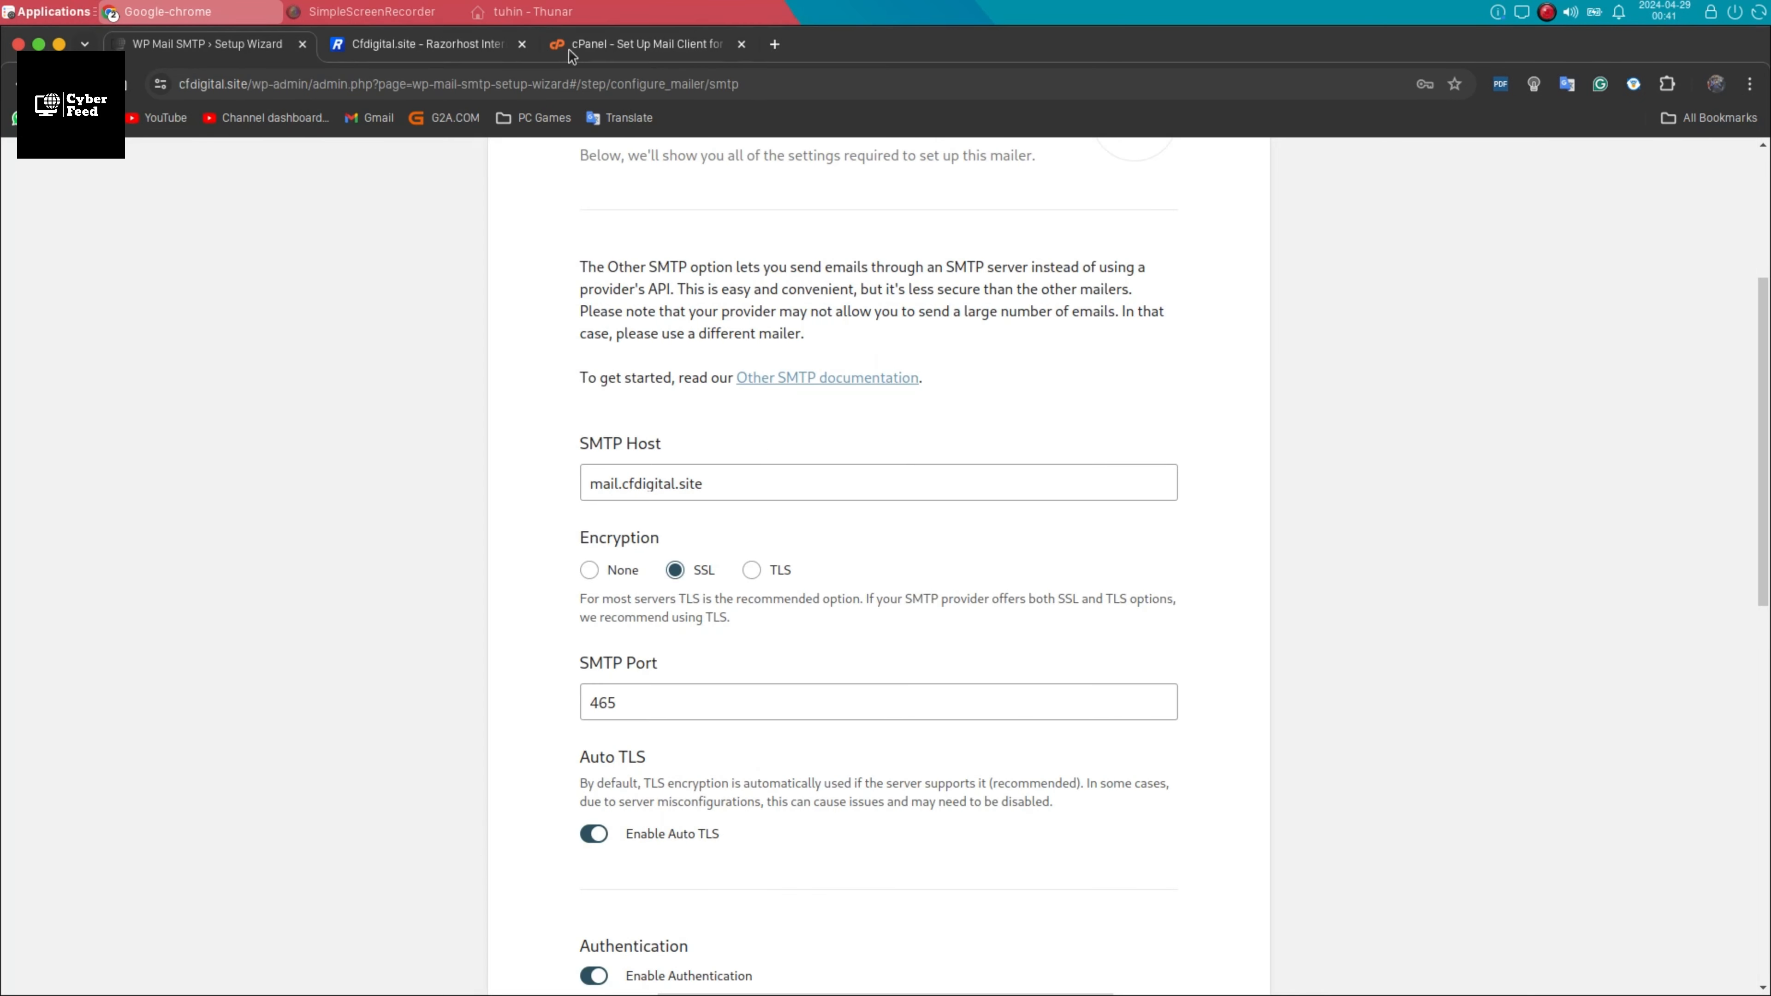
pyautogui.click(628, 45)
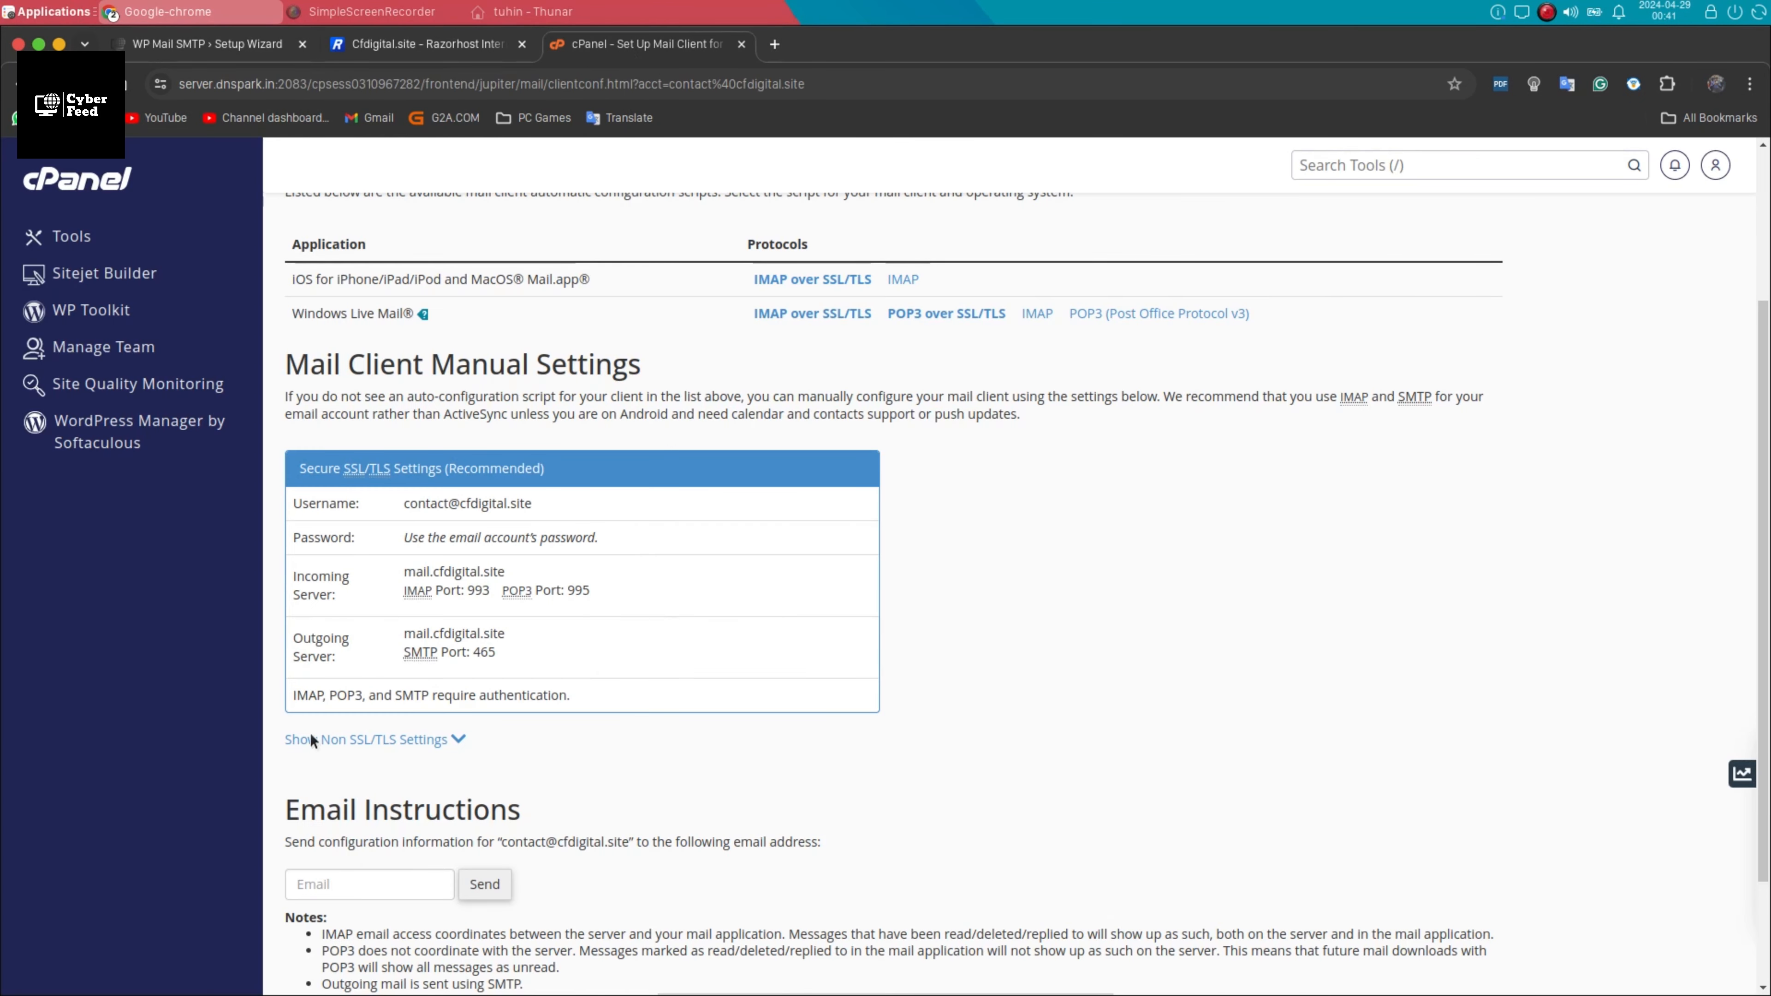
pyautogui.click(209, 44)
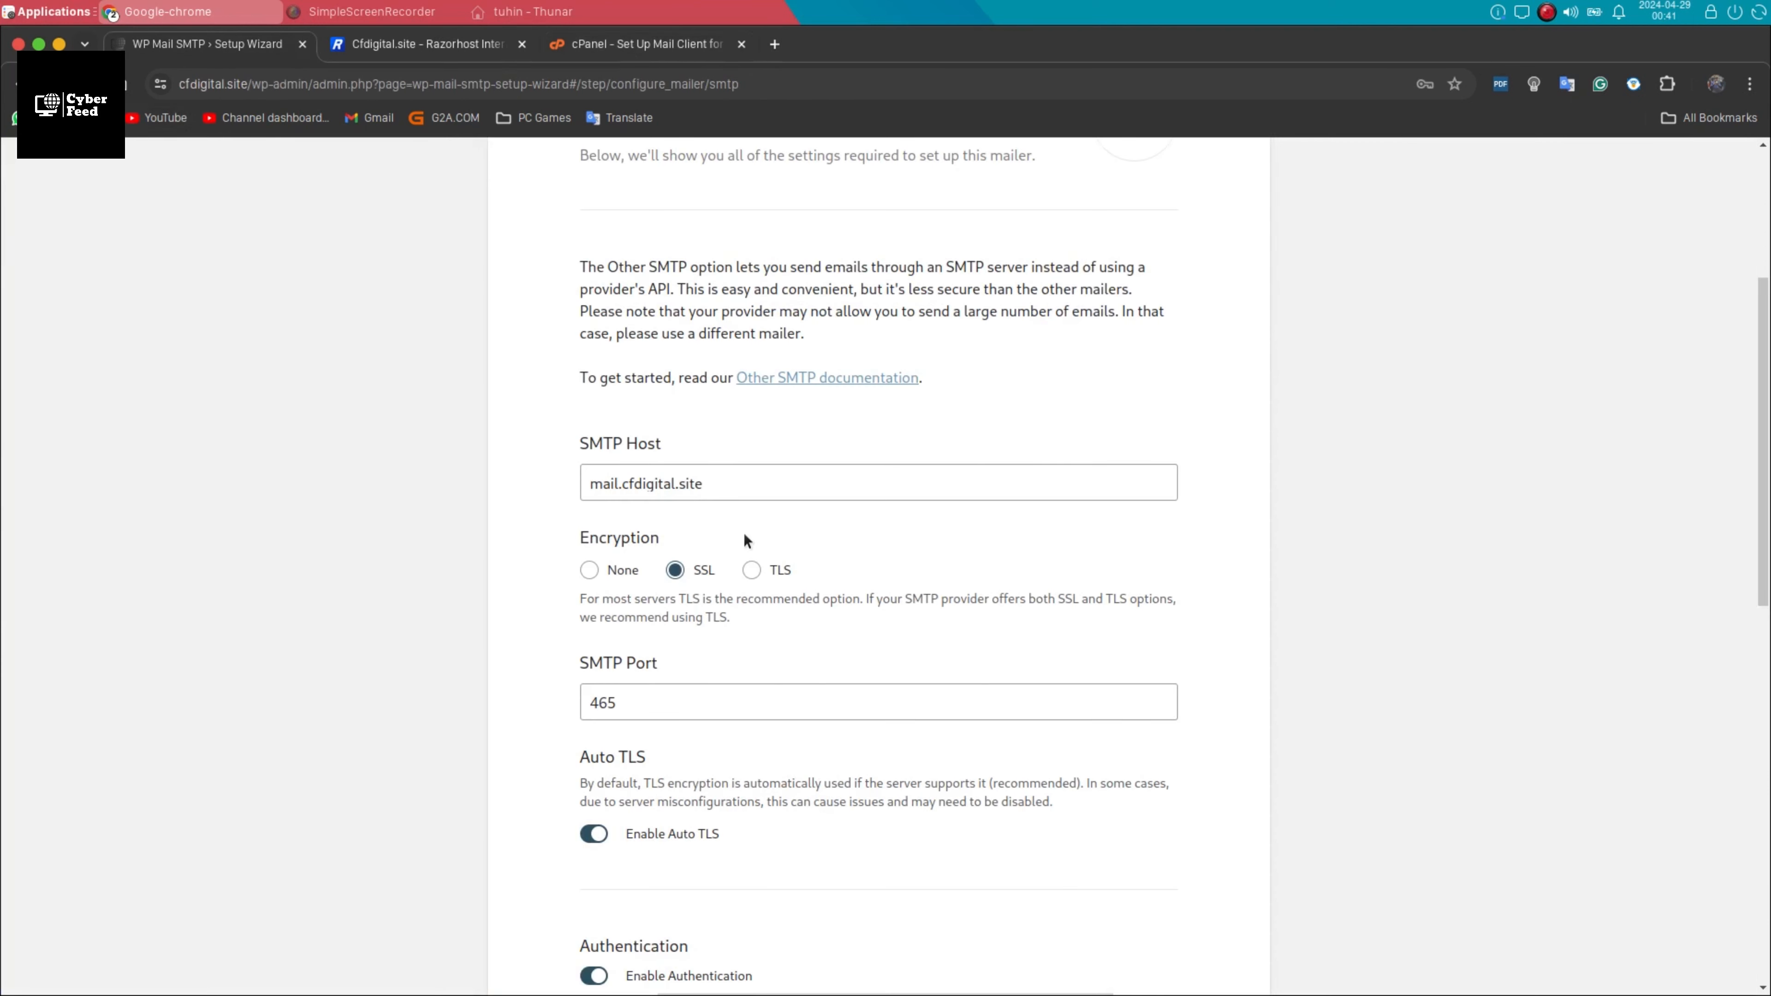
# Step: Save the Other SMTP mailer settings in the setup wizard and continue to the email features
pyautogui.scroll(-4, 771, 559)
pyautogui.scroll(-9, 779, 554)
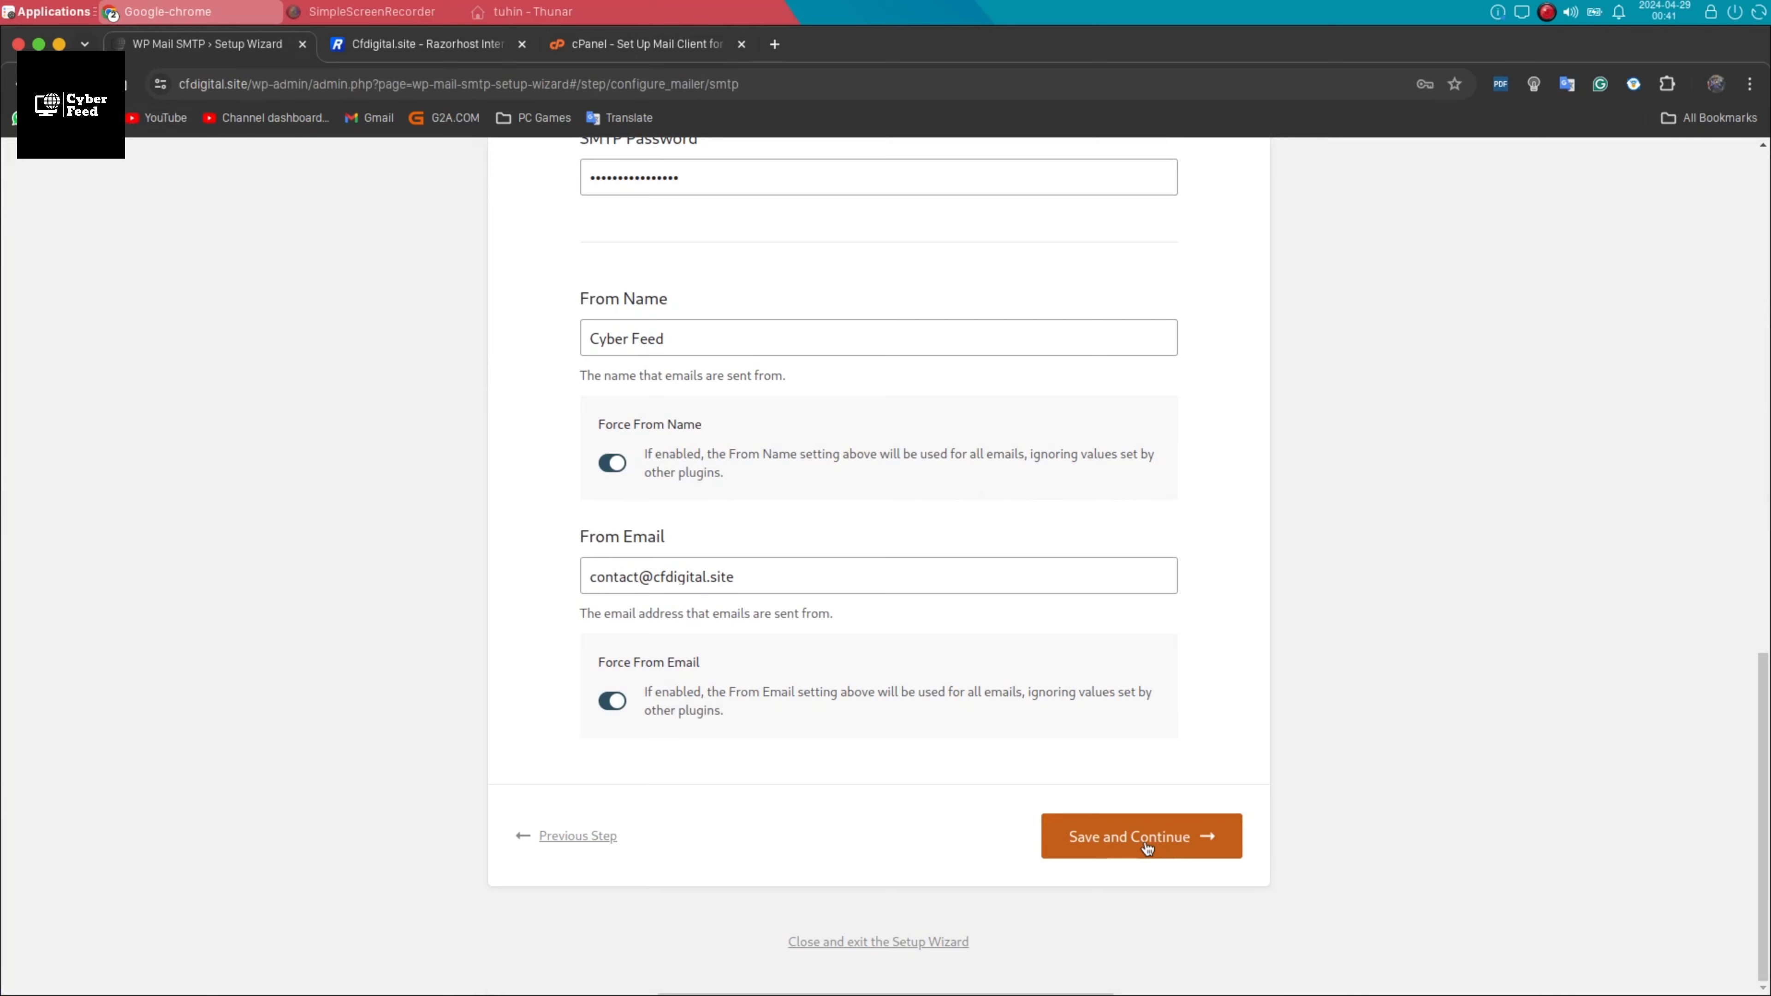
pyautogui.click(1147, 847)
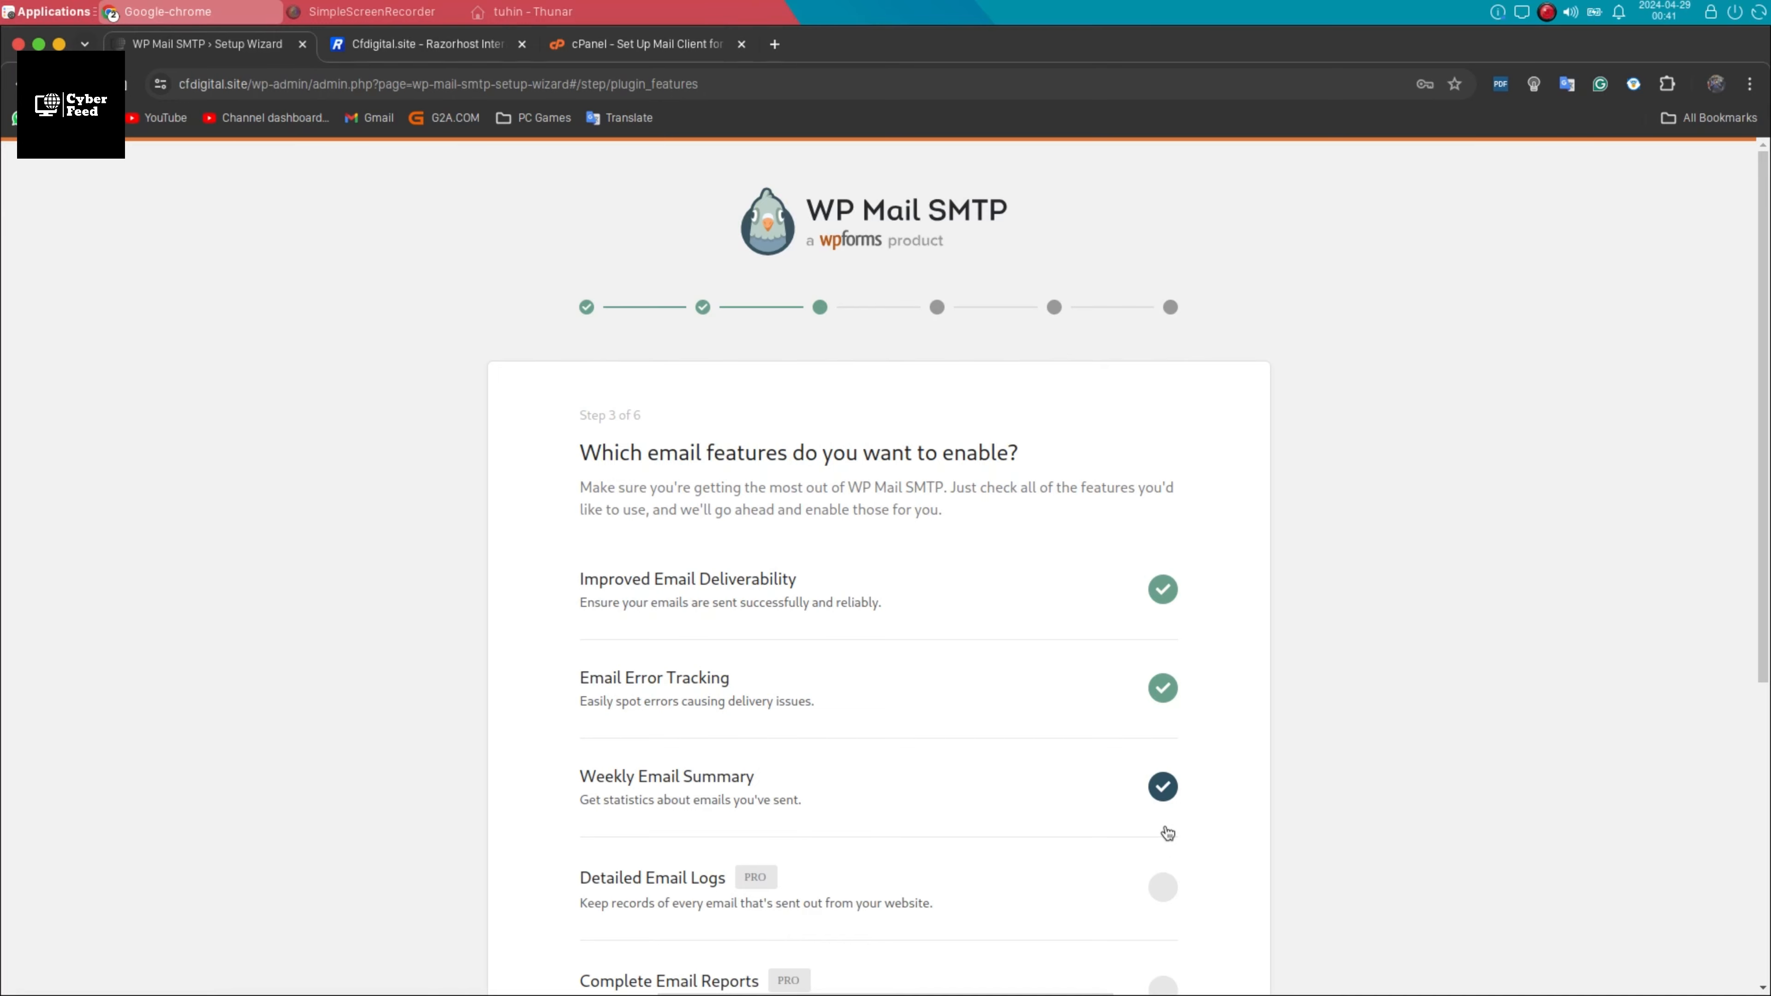
# Step: Finish the WP Mail SMTP setup wizard with the preselected email features and without entering a license key
pyautogui.scroll(-7, 1134, 838)
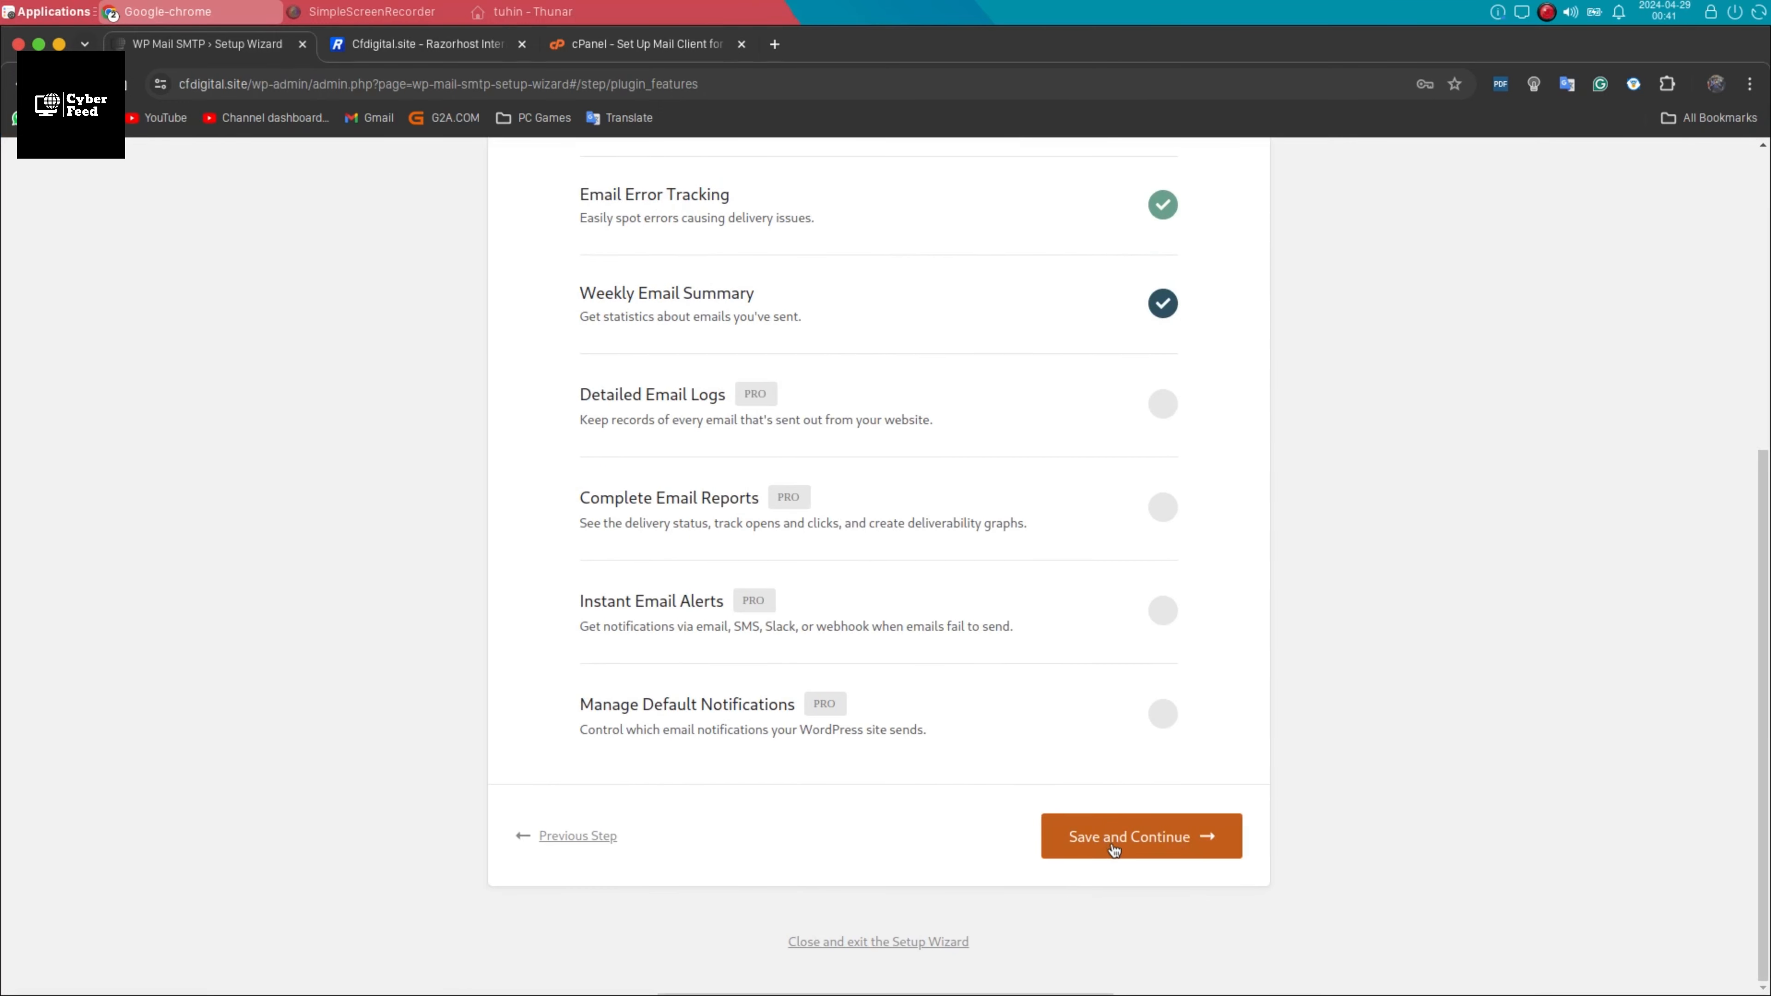
pyautogui.click(1115, 845)
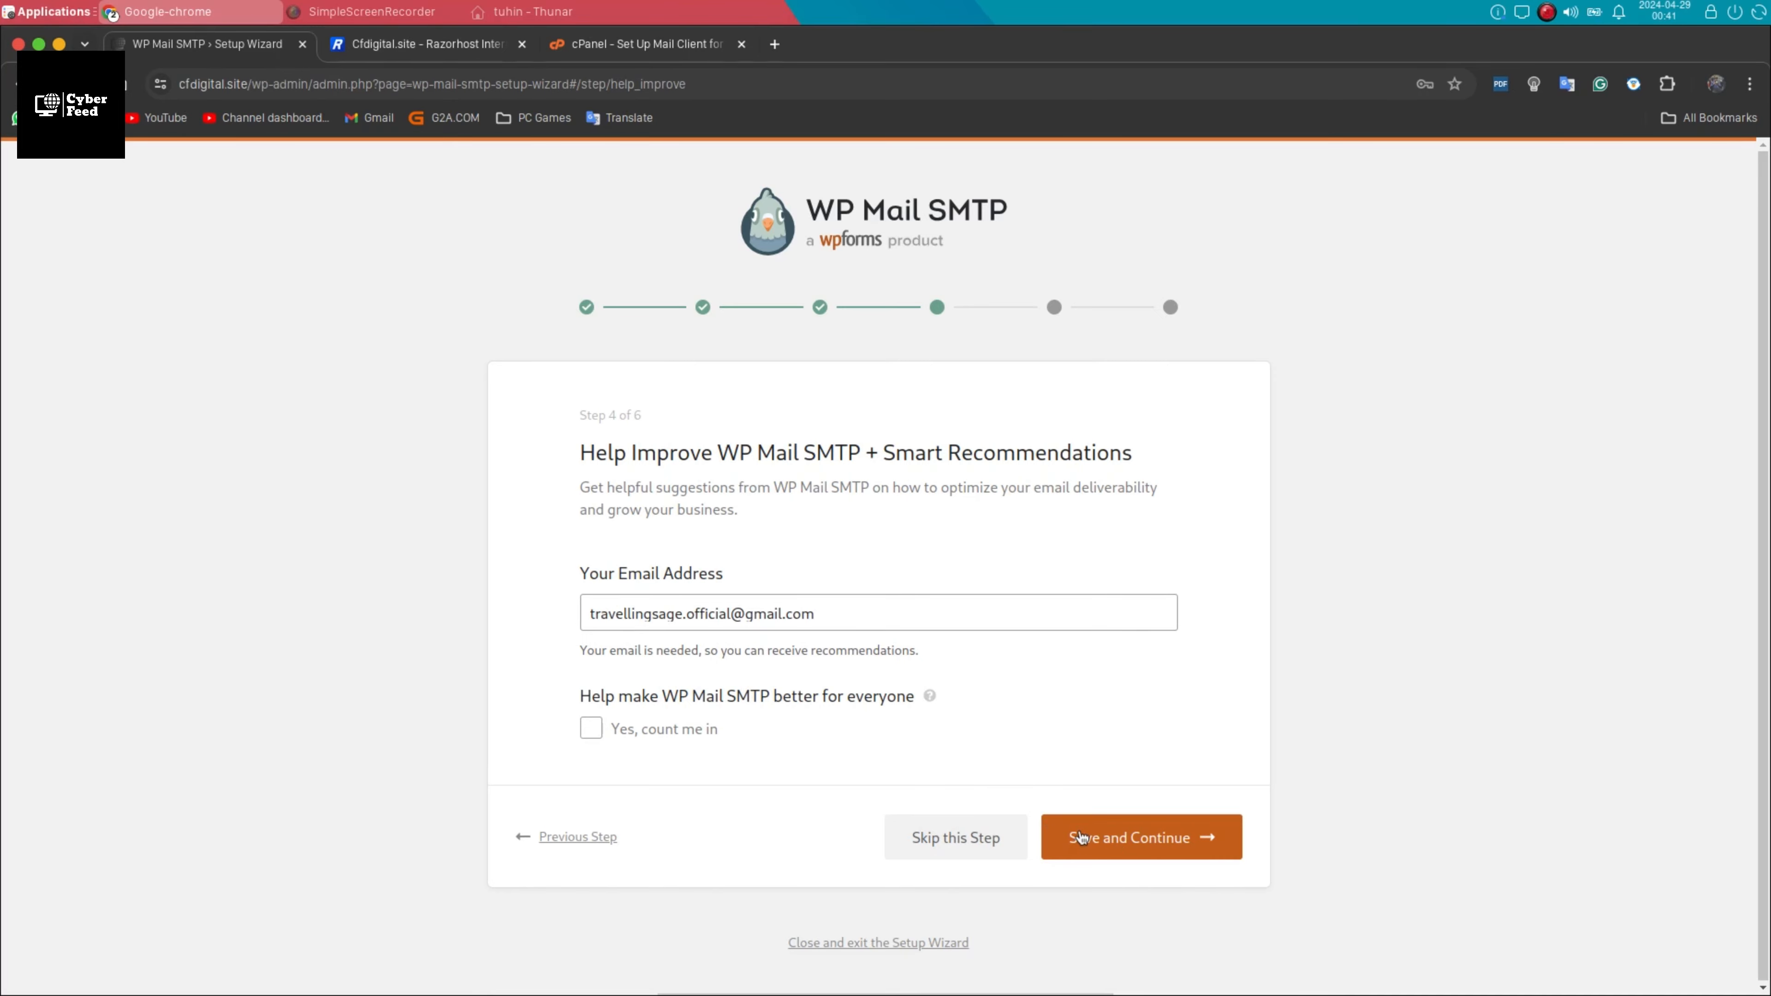
pyautogui.click(1080, 837)
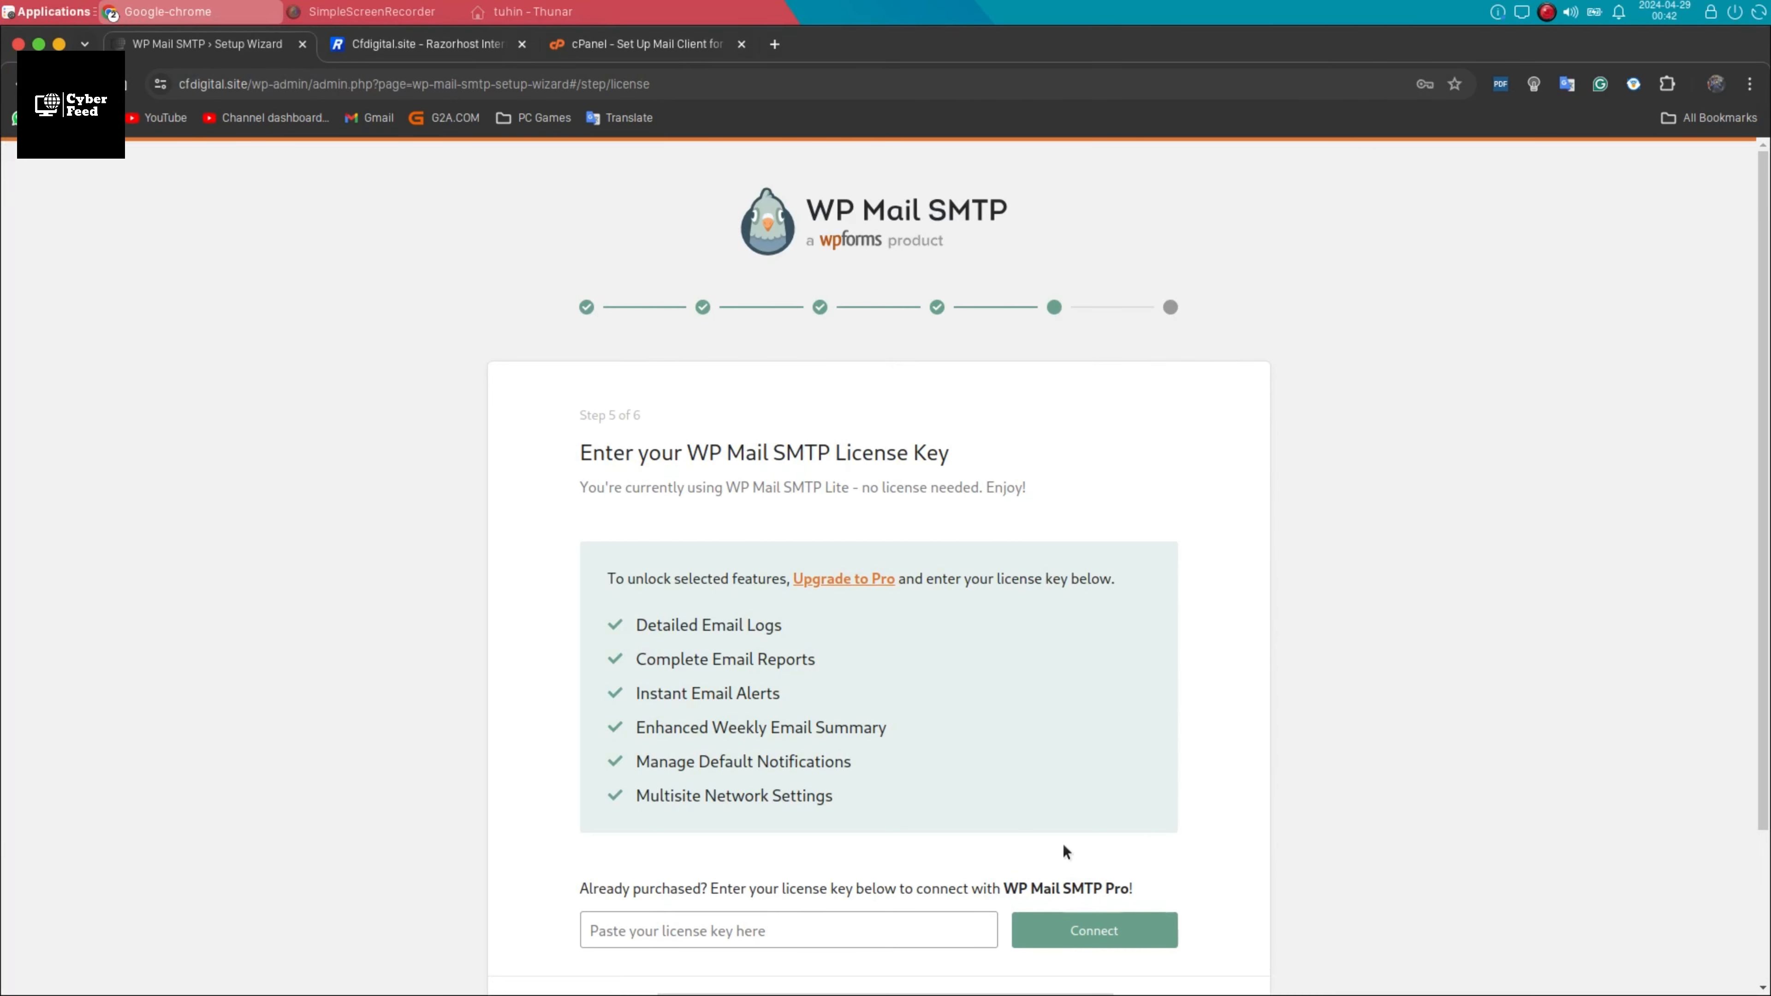
pyautogui.scroll(-3, 1062, 844)
pyautogui.click(1147, 844)
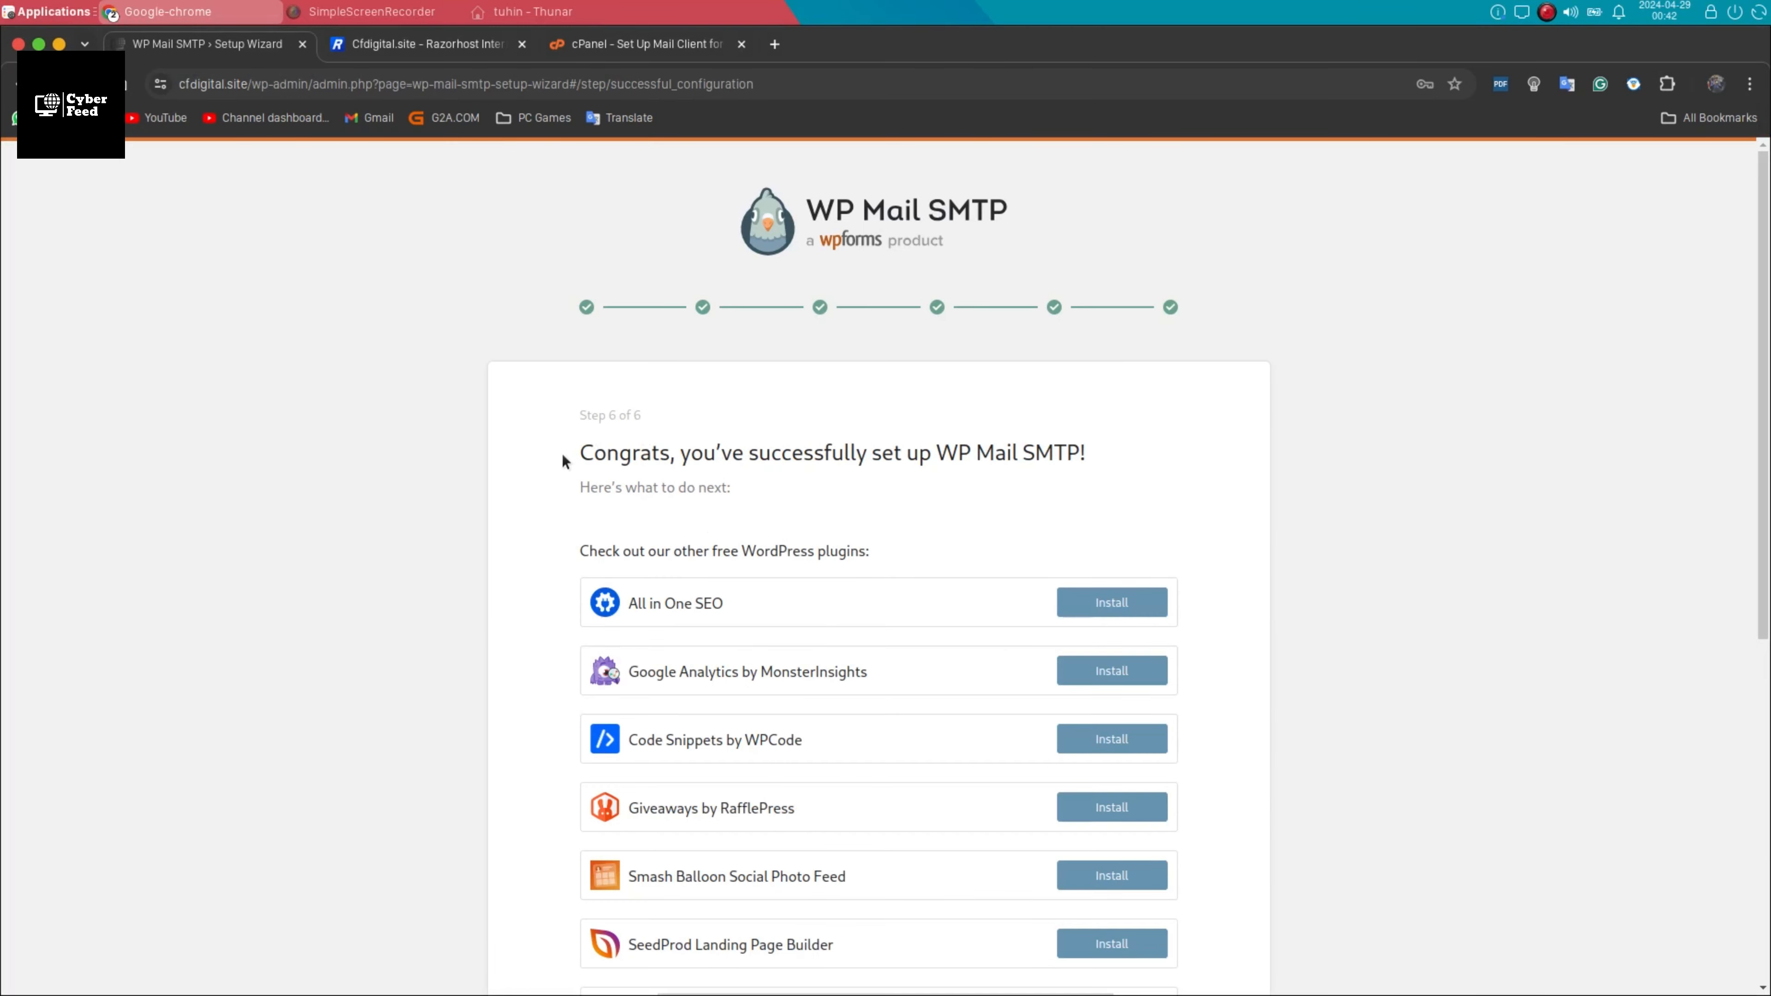
pyautogui.moveTo(579, 448); pyautogui.dragTo(1088, 459)
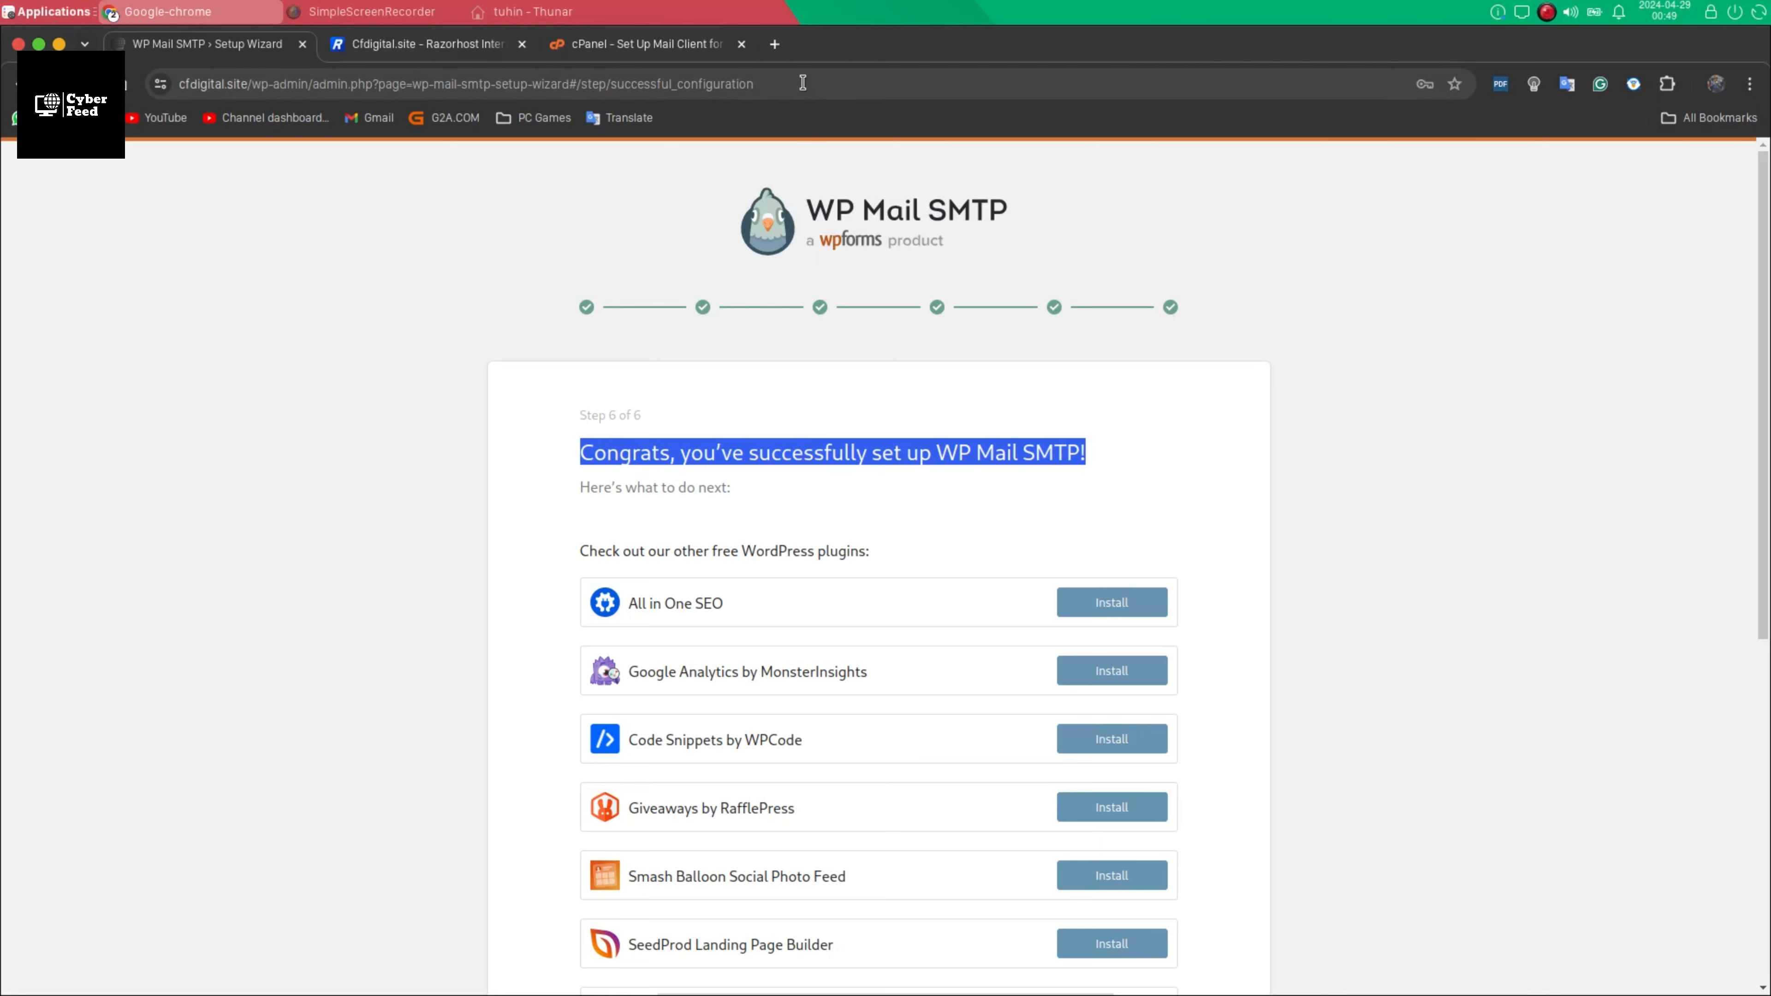
# Step: Return to the WordPress dashboard at cfdigital.site/wp-admin/
pyautogui.moveTo(802, 83); pyautogui.dragTo(317, 92)
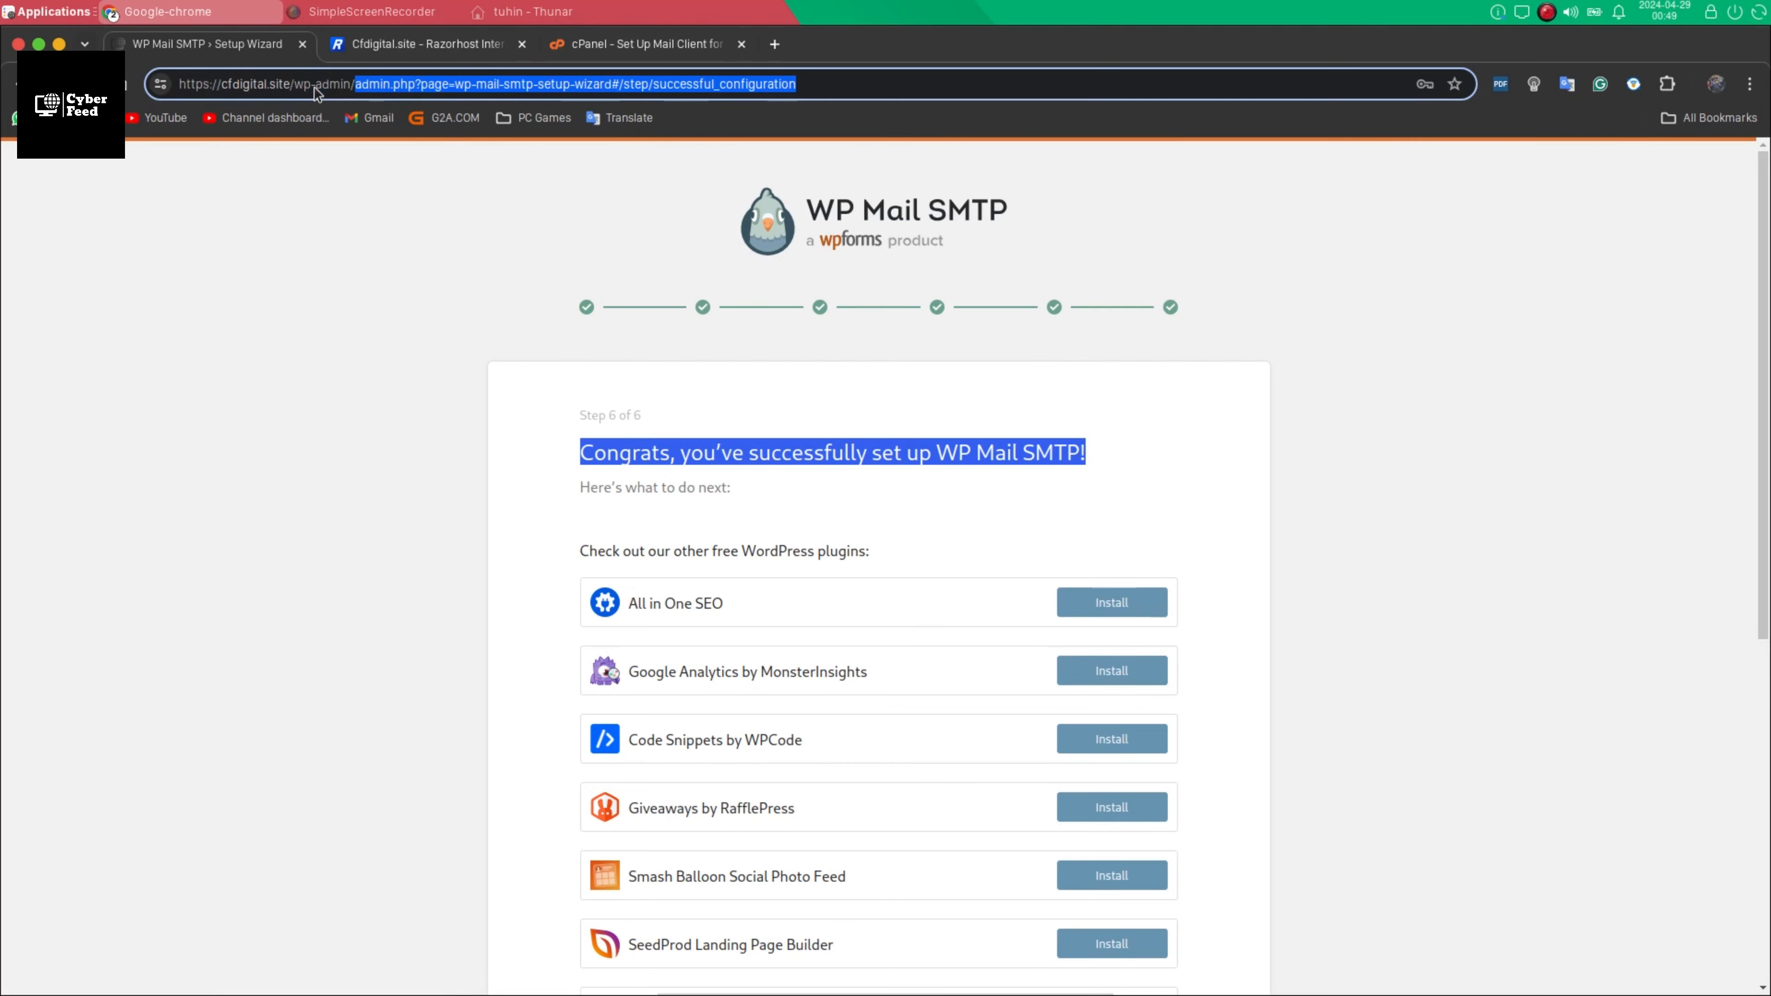
pyautogui.press('BackSpace')
pyautogui.press('Return')
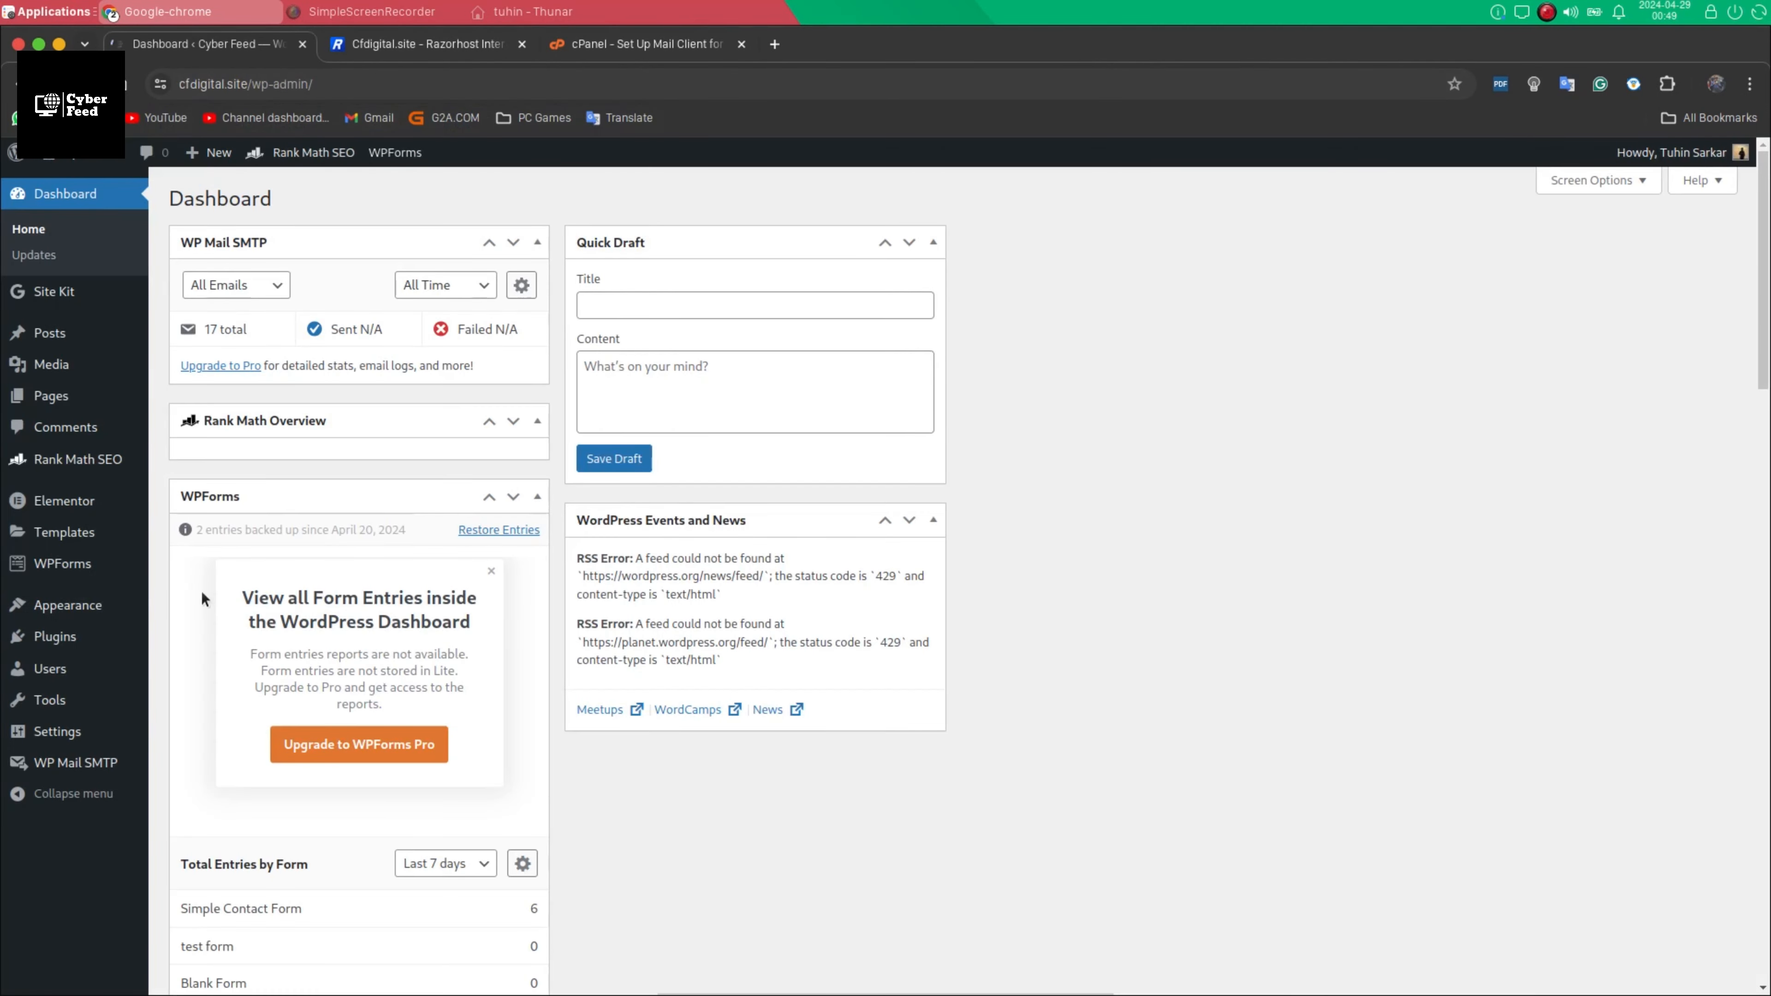
# Step: Create a new page titled "test page for forms" and open it in the Elementor editor
pyautogui.moveTo(51, 396)
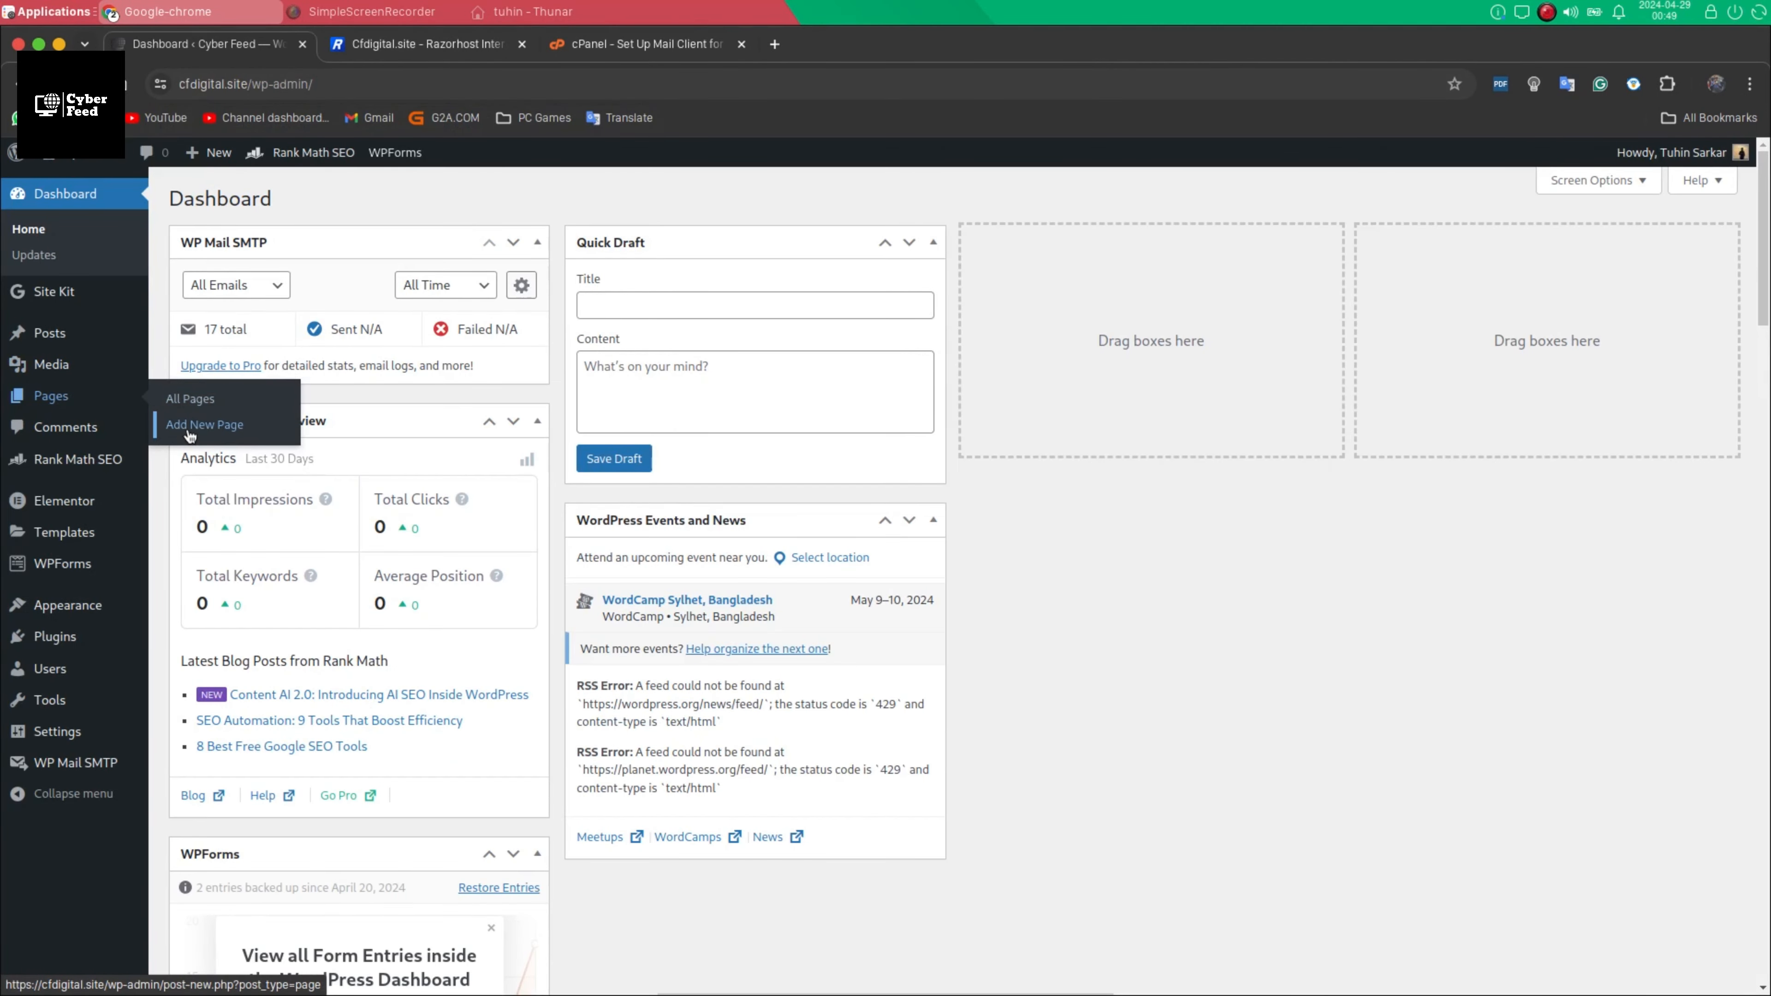
pyautogui.click(228, 443)
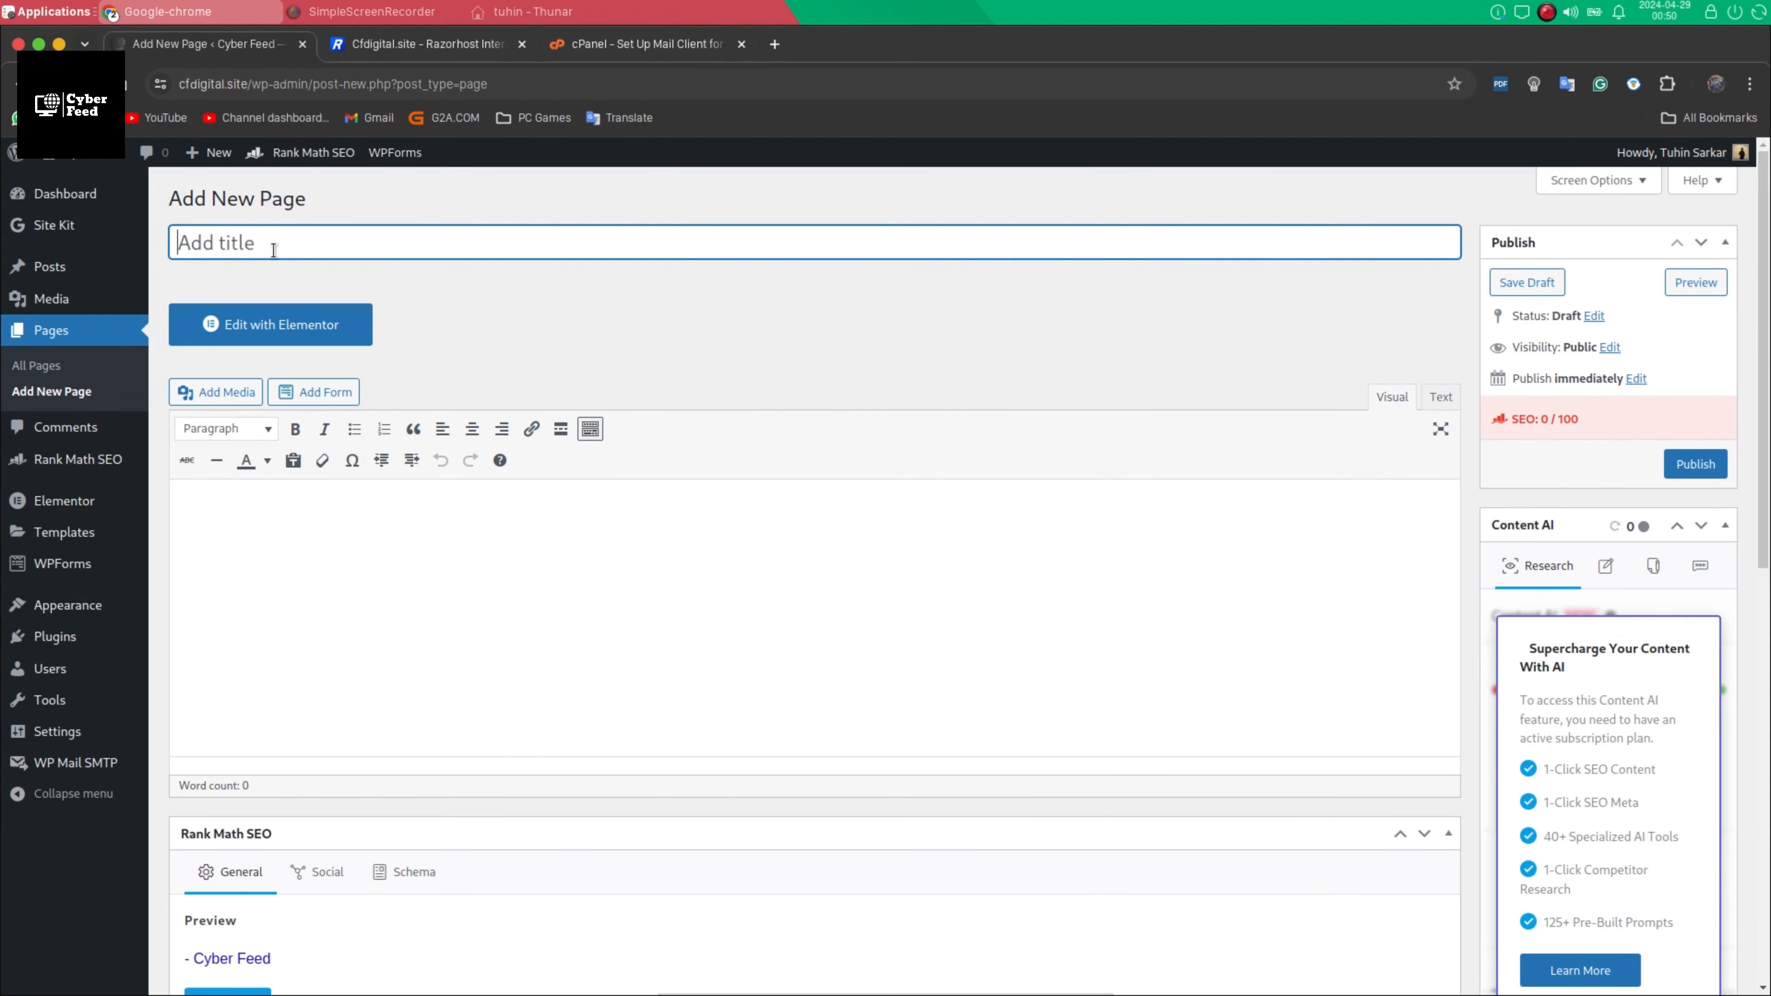
pyautogui.write('test page for forms')
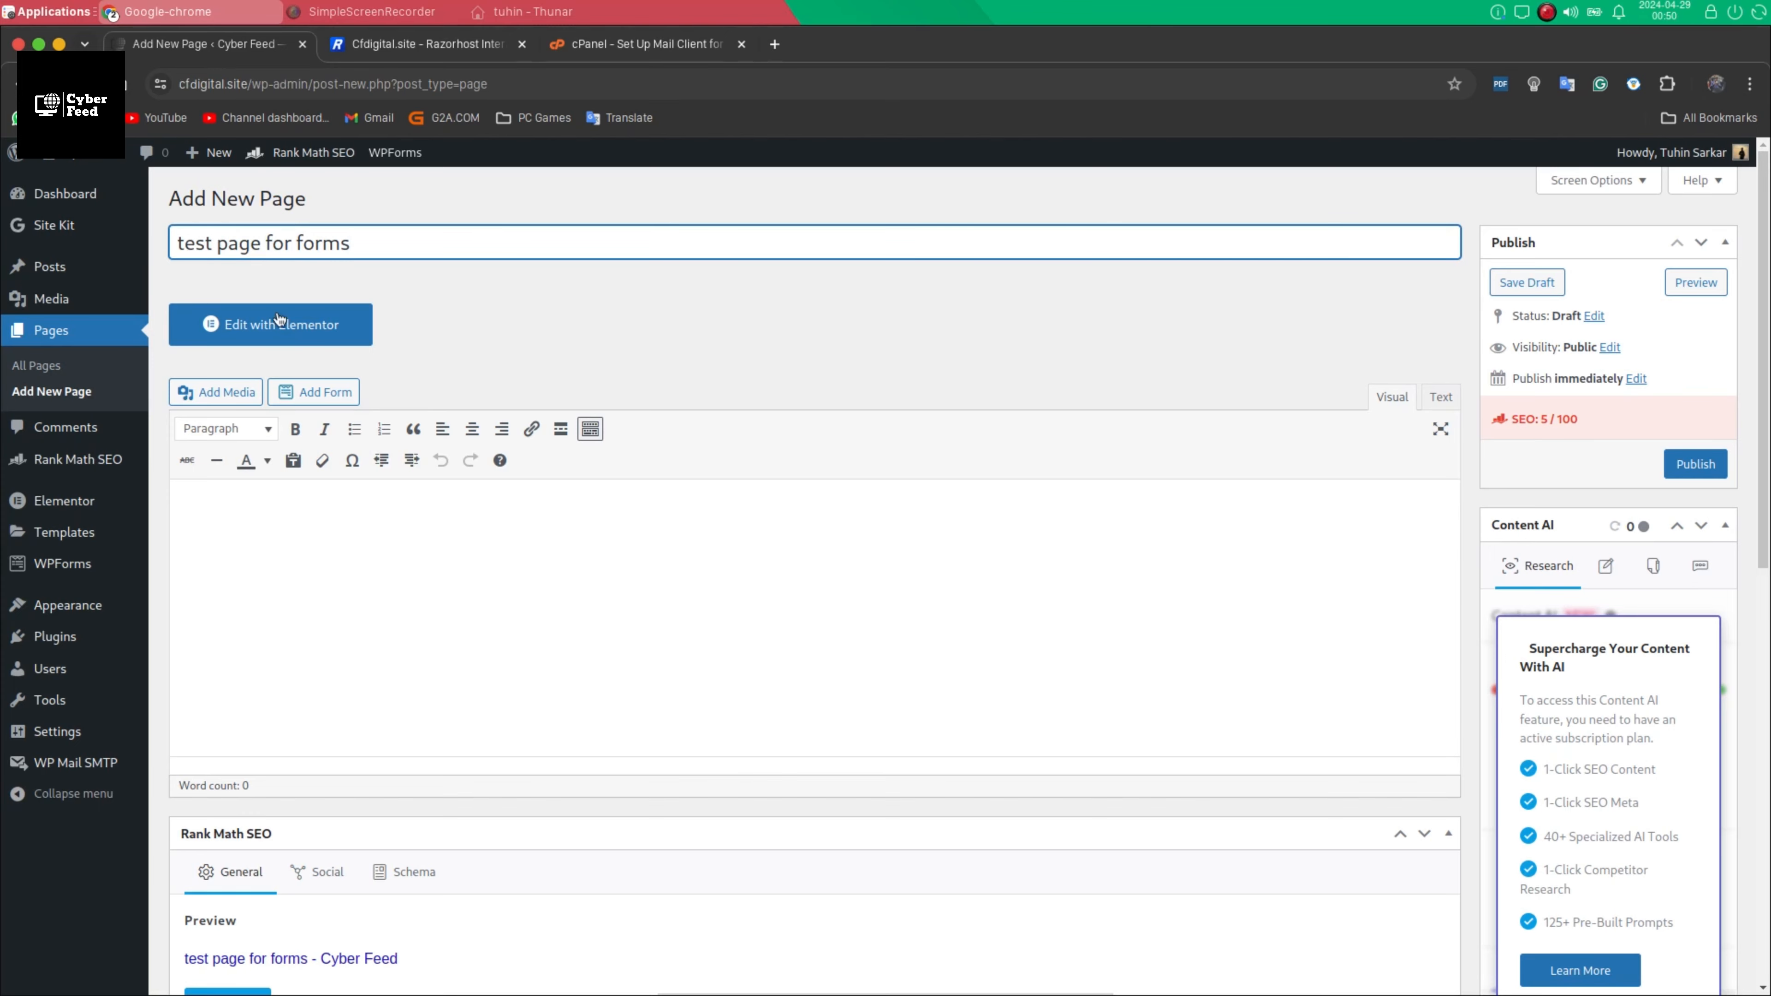
pyautogui.click(282, 345)
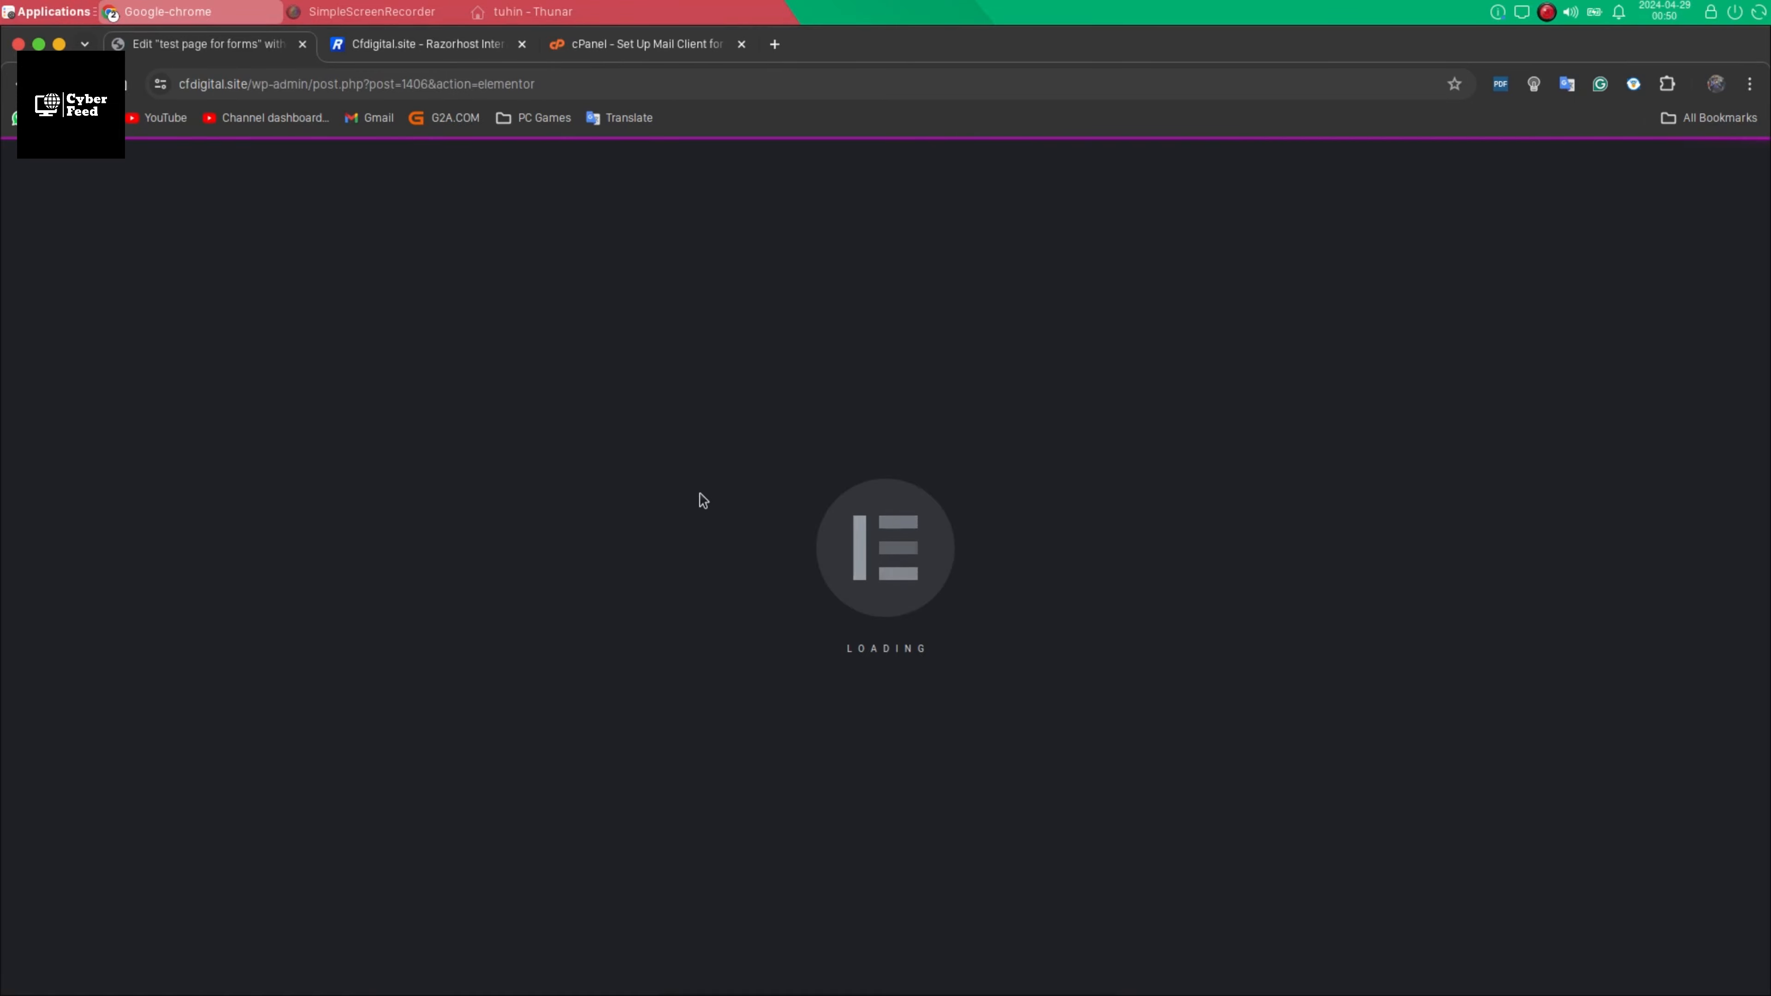
# Step: Add a WPForms widget to the page's content area and choose "test form" as its form
pyautogui.scroll(-2, 652, 485)
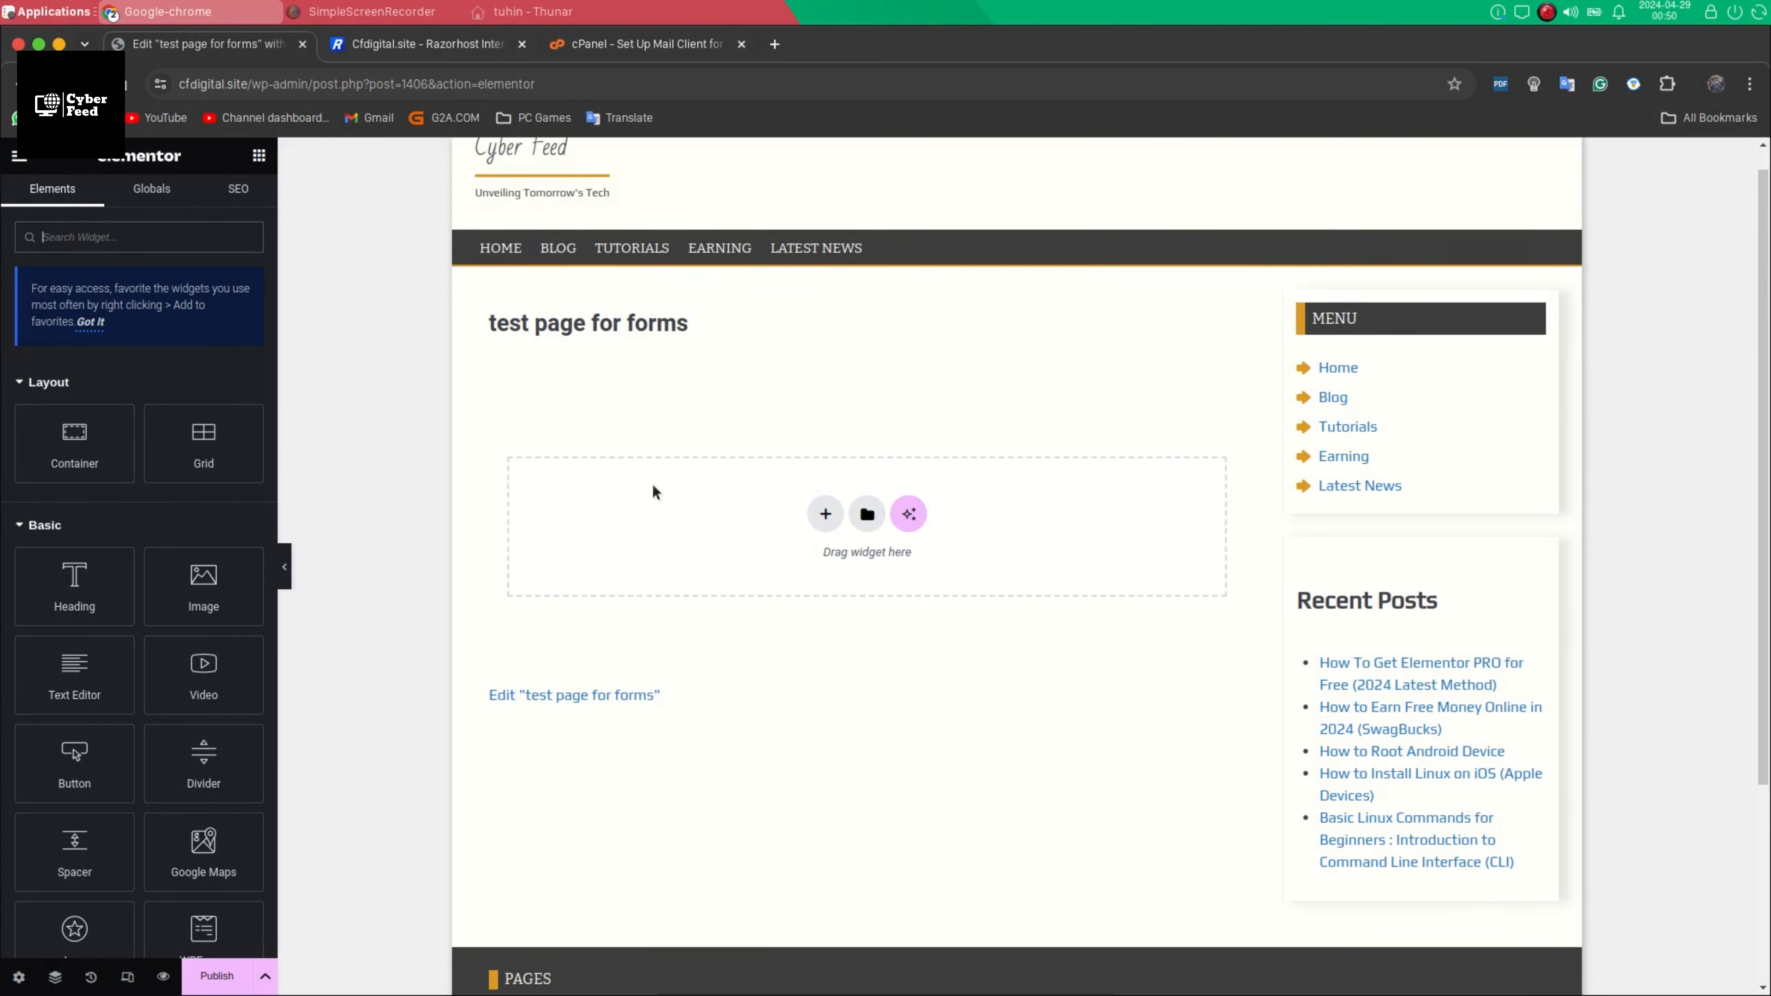
pyautogui.scroll(-2, 165, 460)
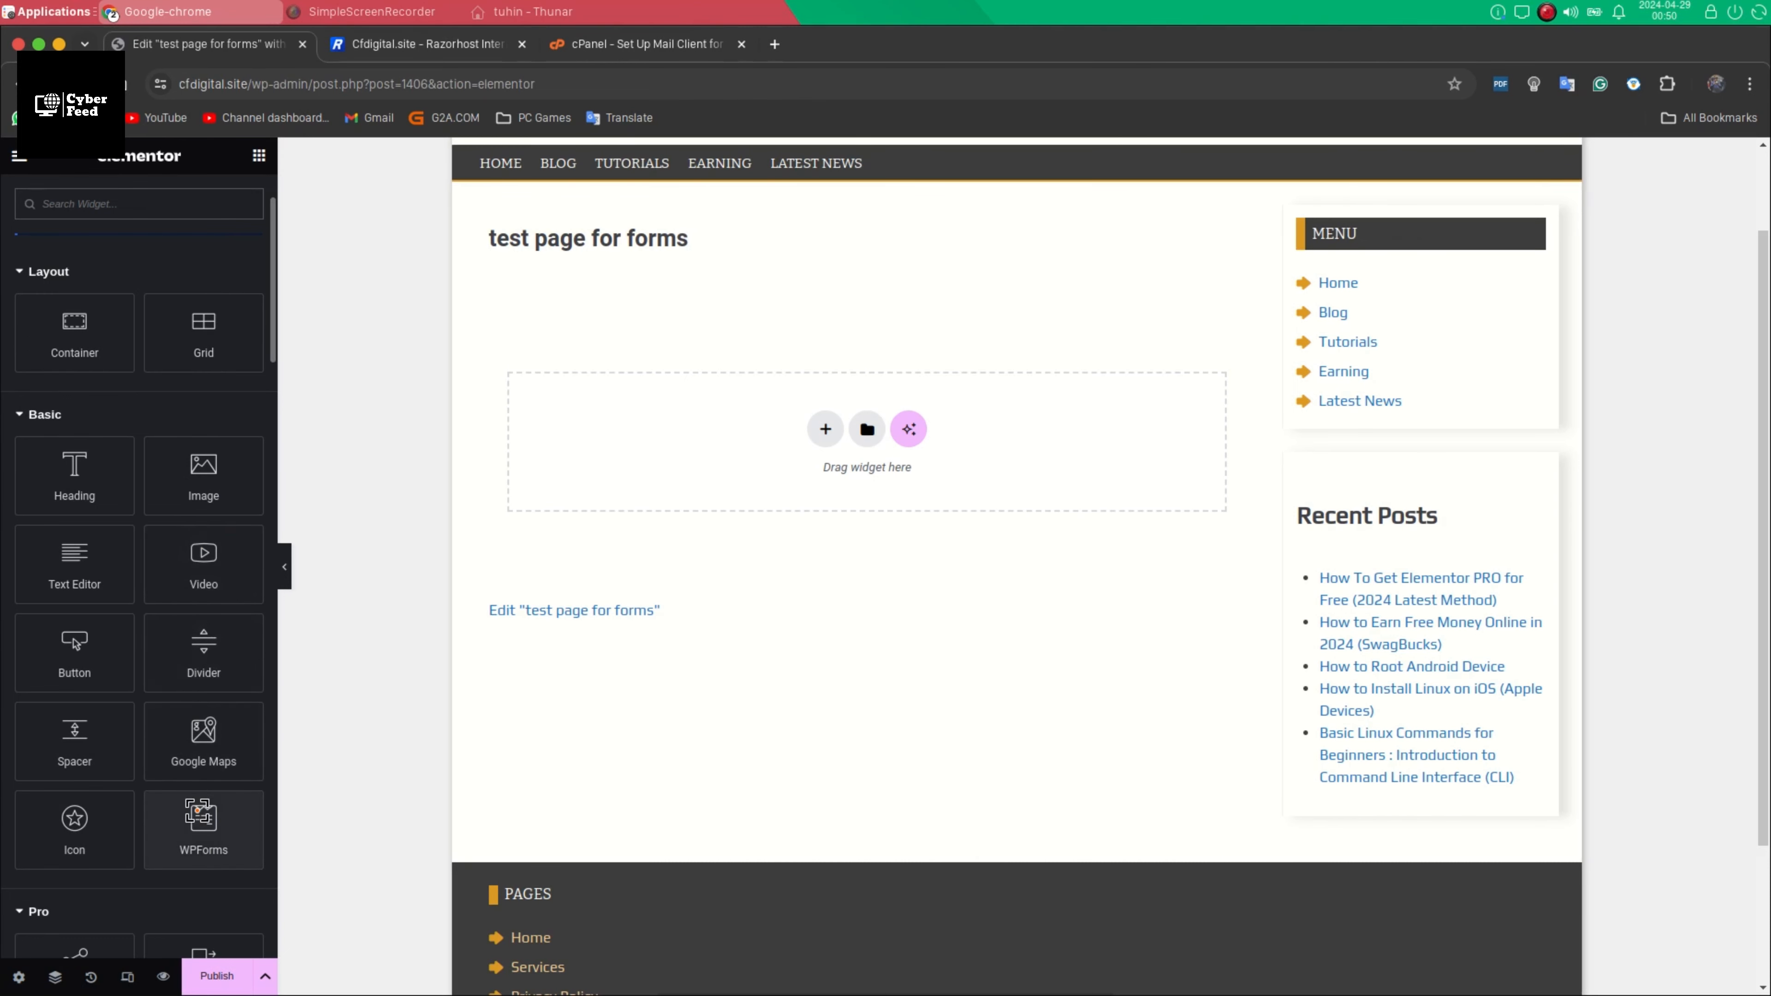
pyautogui.moveTo(200, 817); pyautogui.dragTo(743, 447)
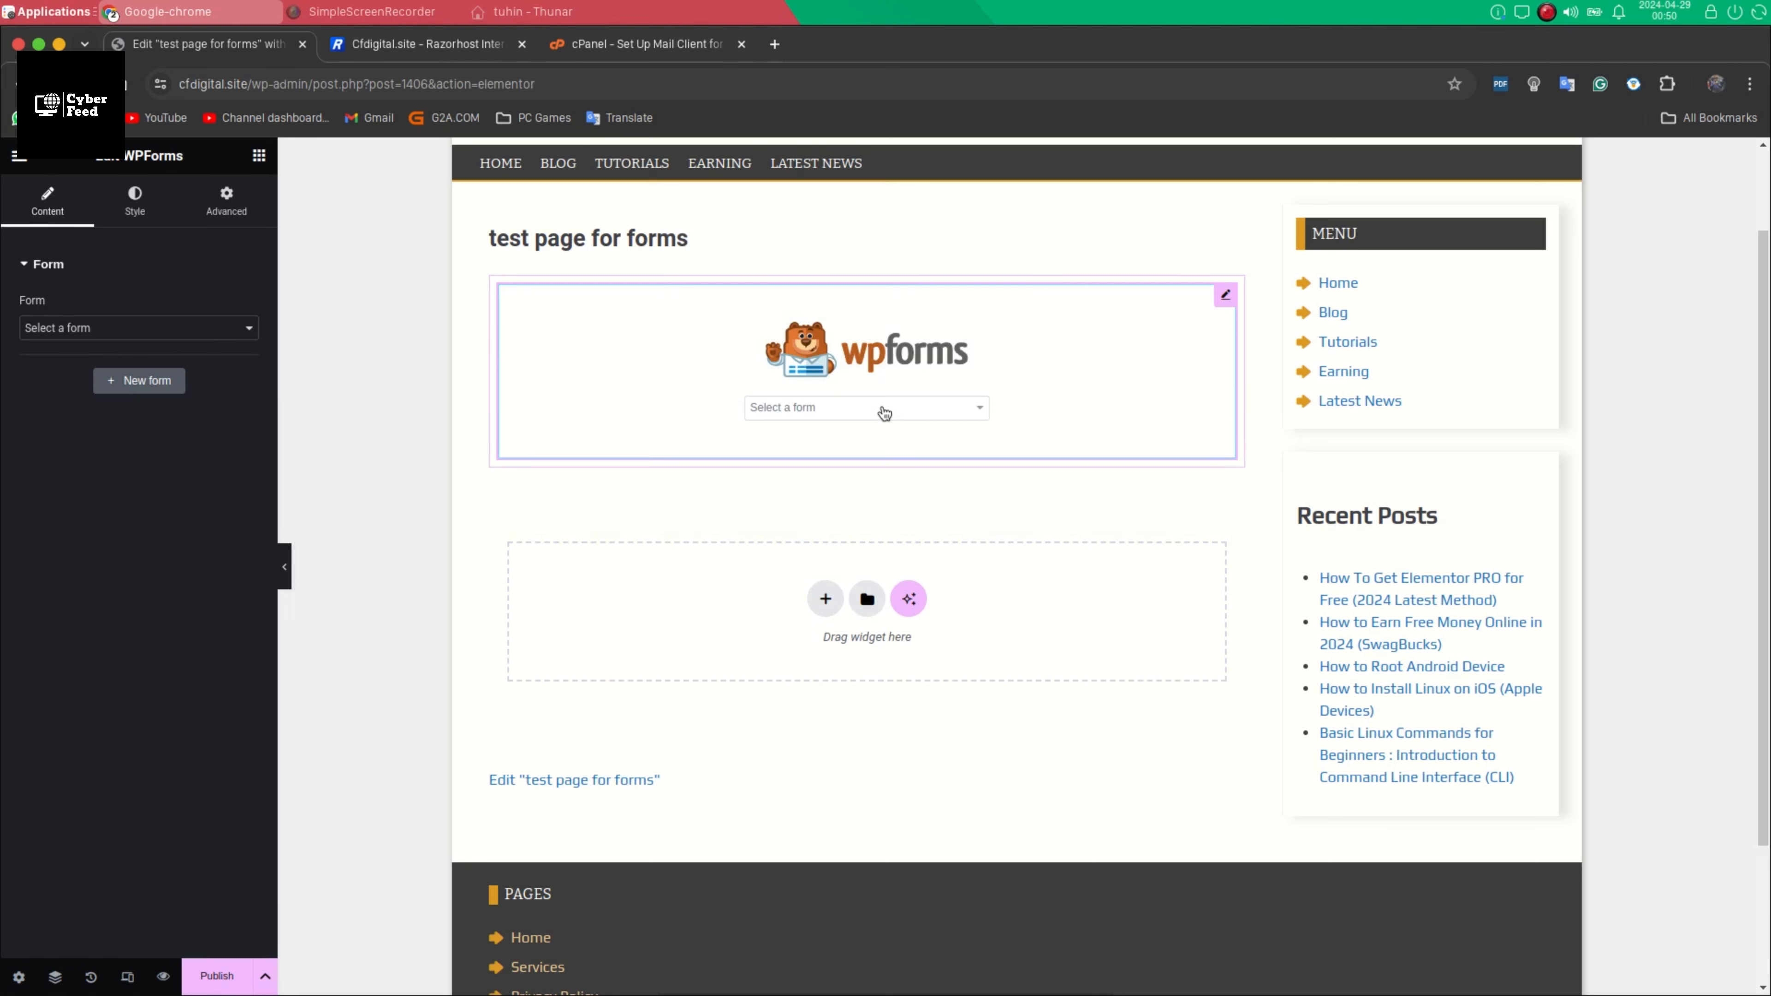
pyautogui.click(884, 412)
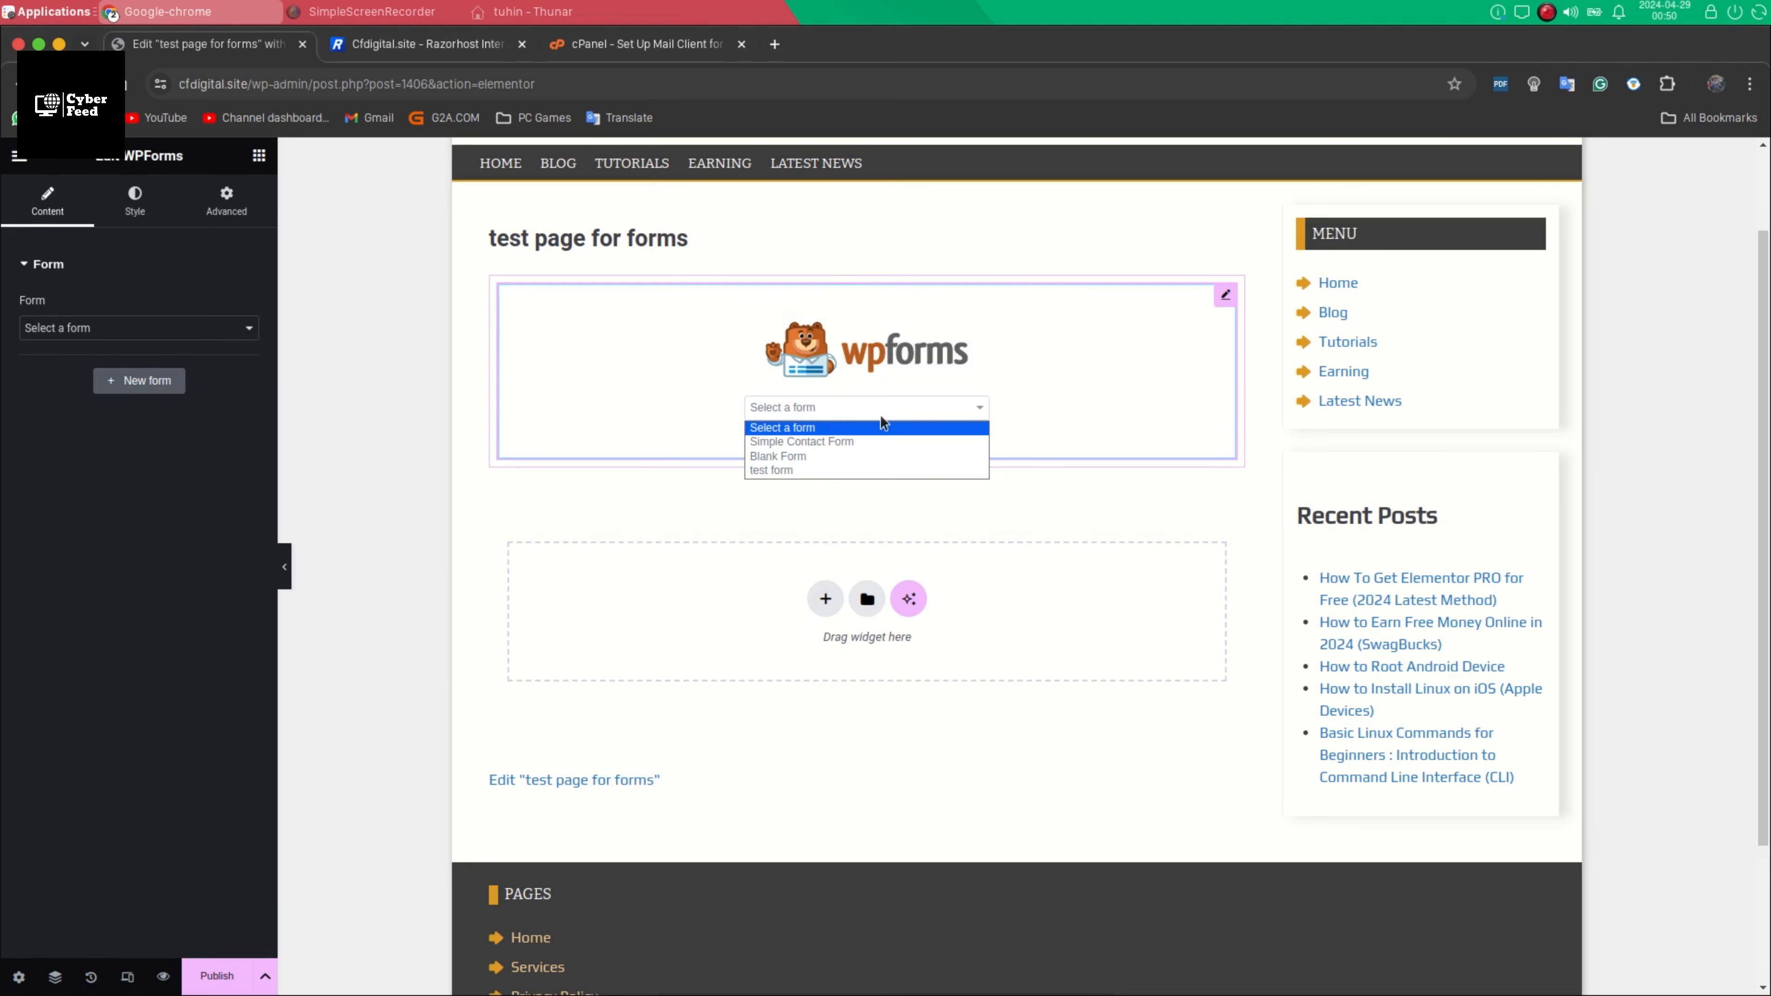
pyautogui.click(809, 470)
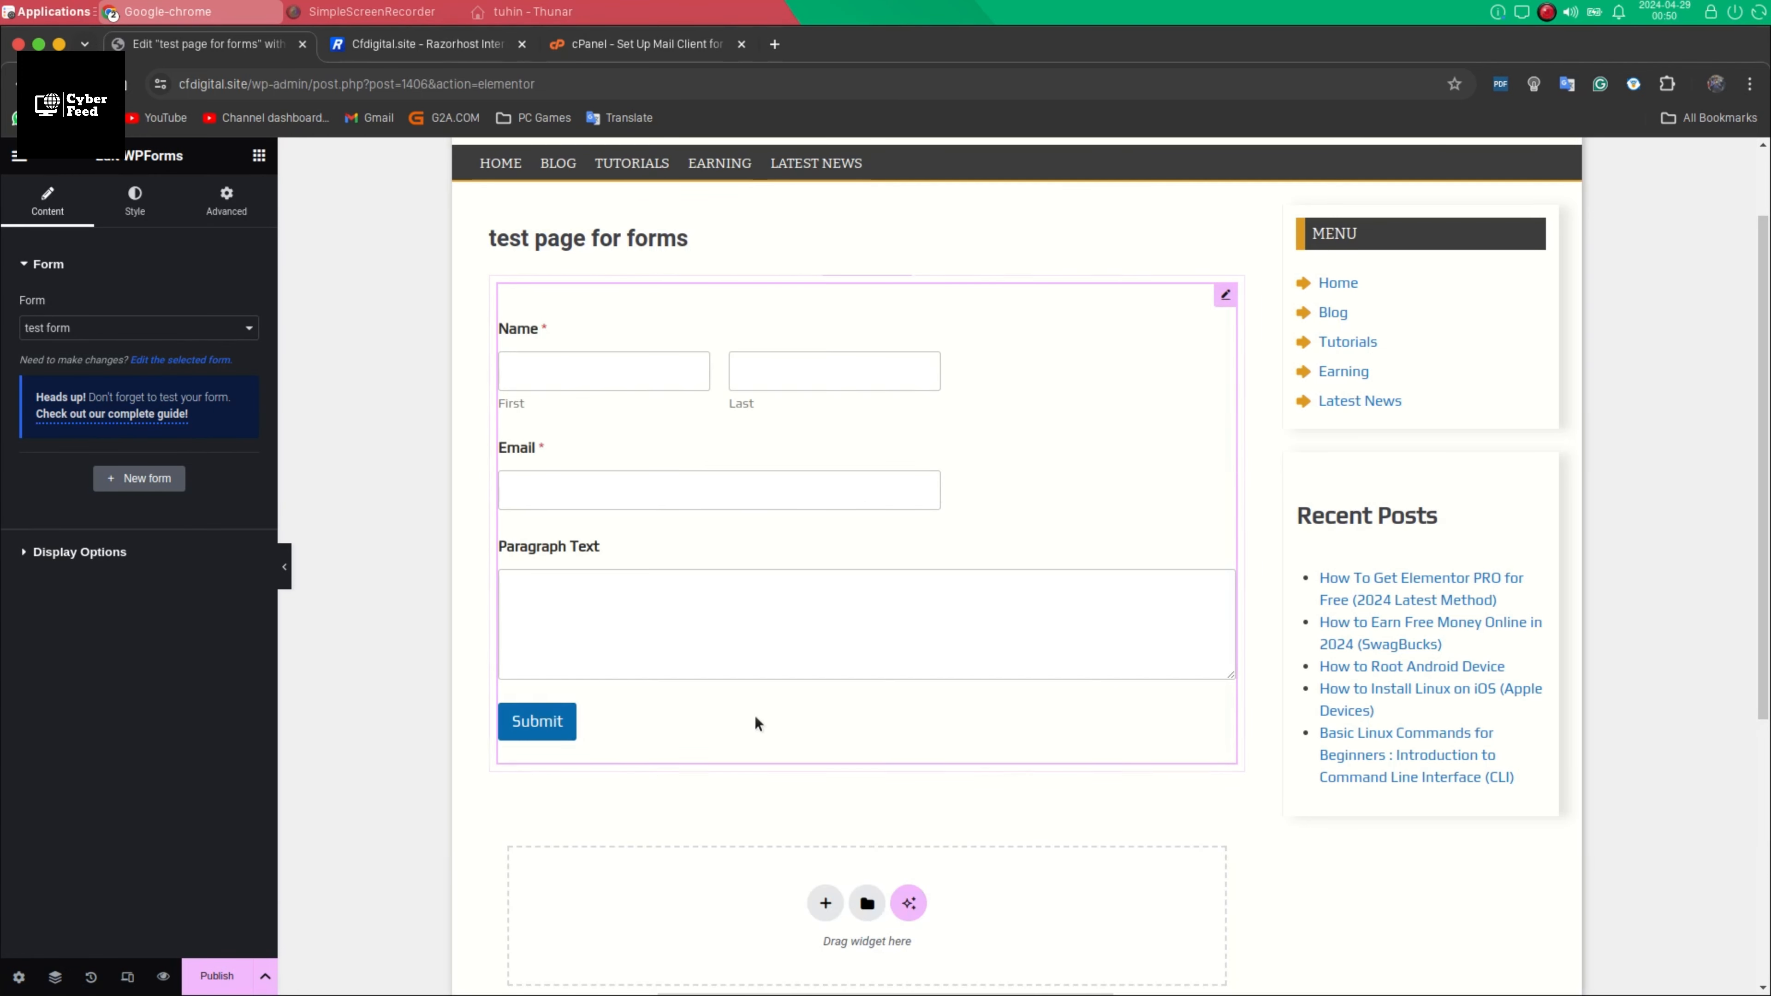
# Step: Publish the page with the embedded form and exit the Elementor editor
pyautogui.click(217, 975)
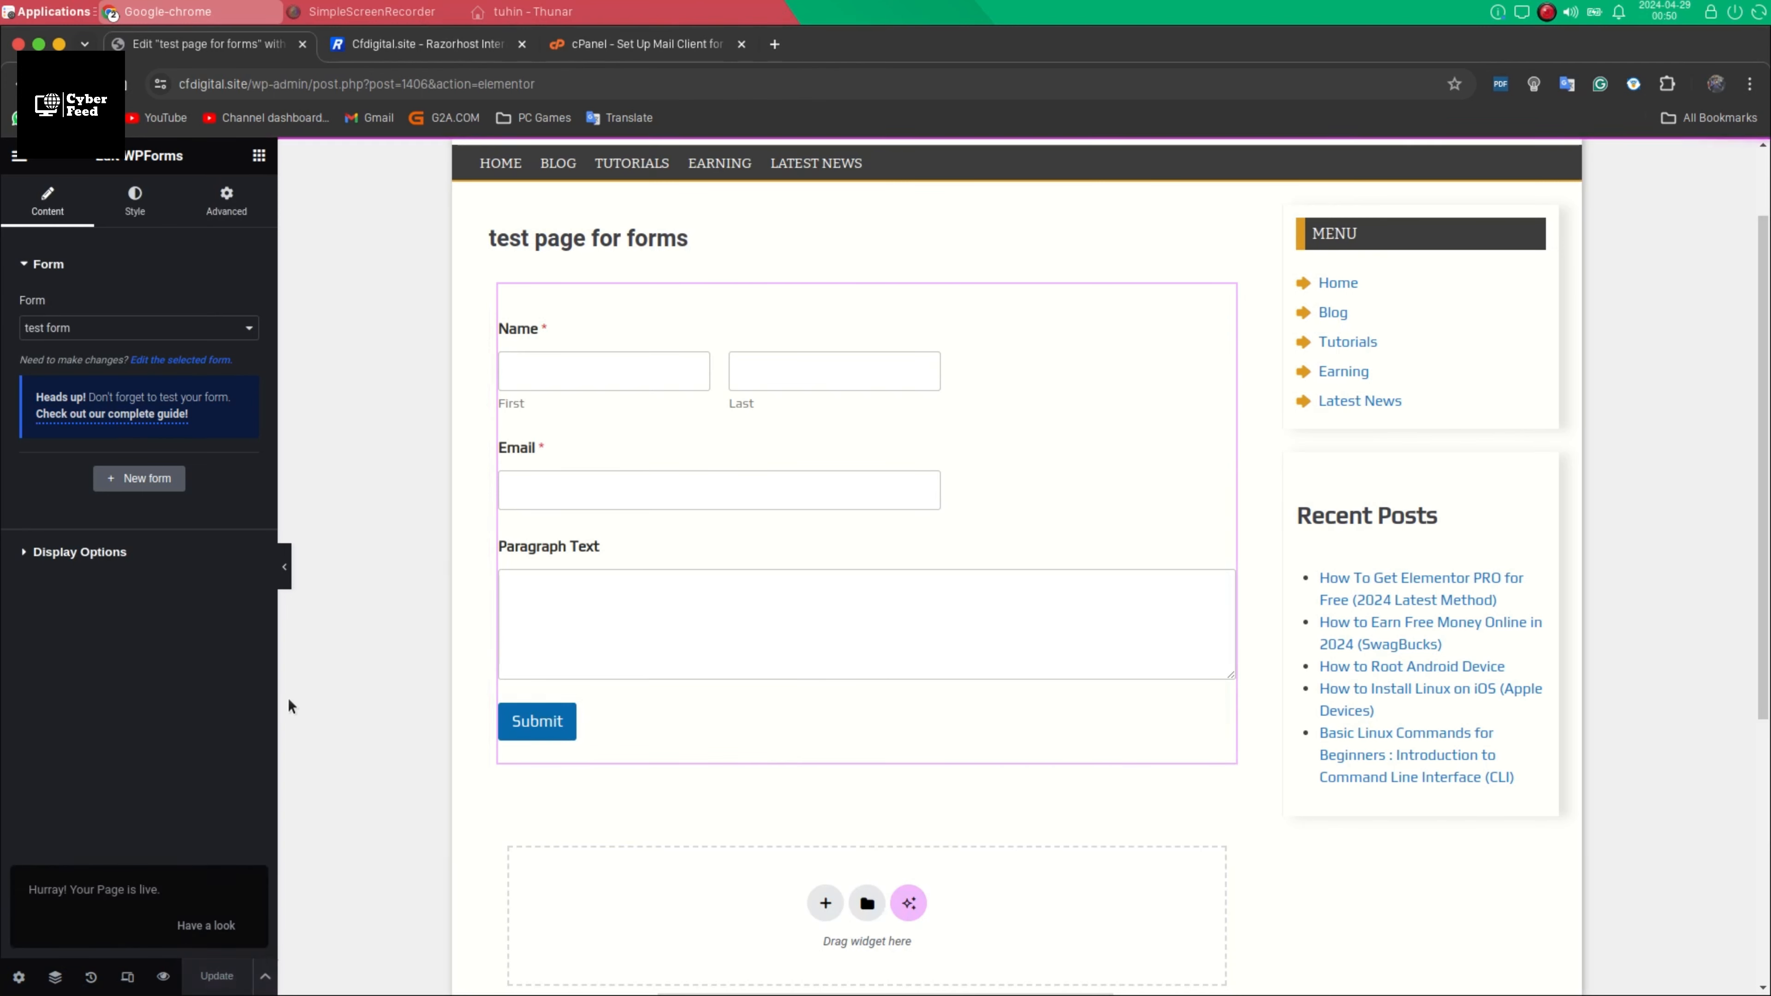
pyautogui.click(31, 158)
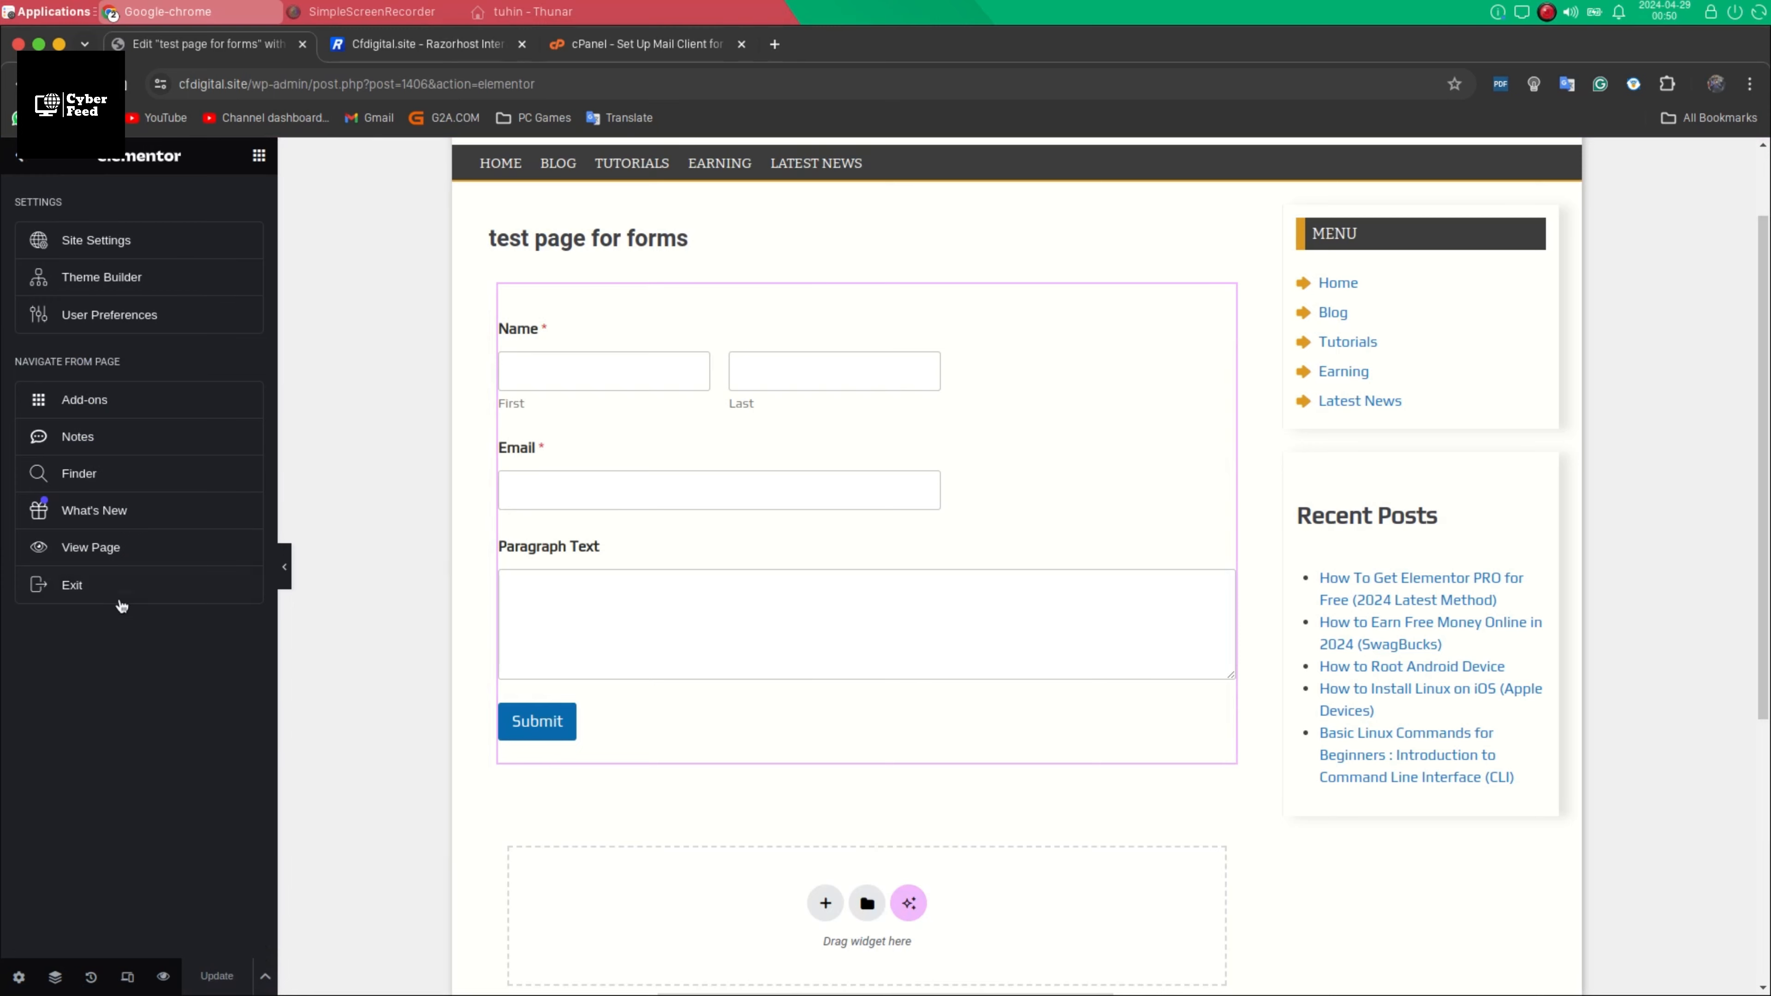
pyautogui.click(78, 587)
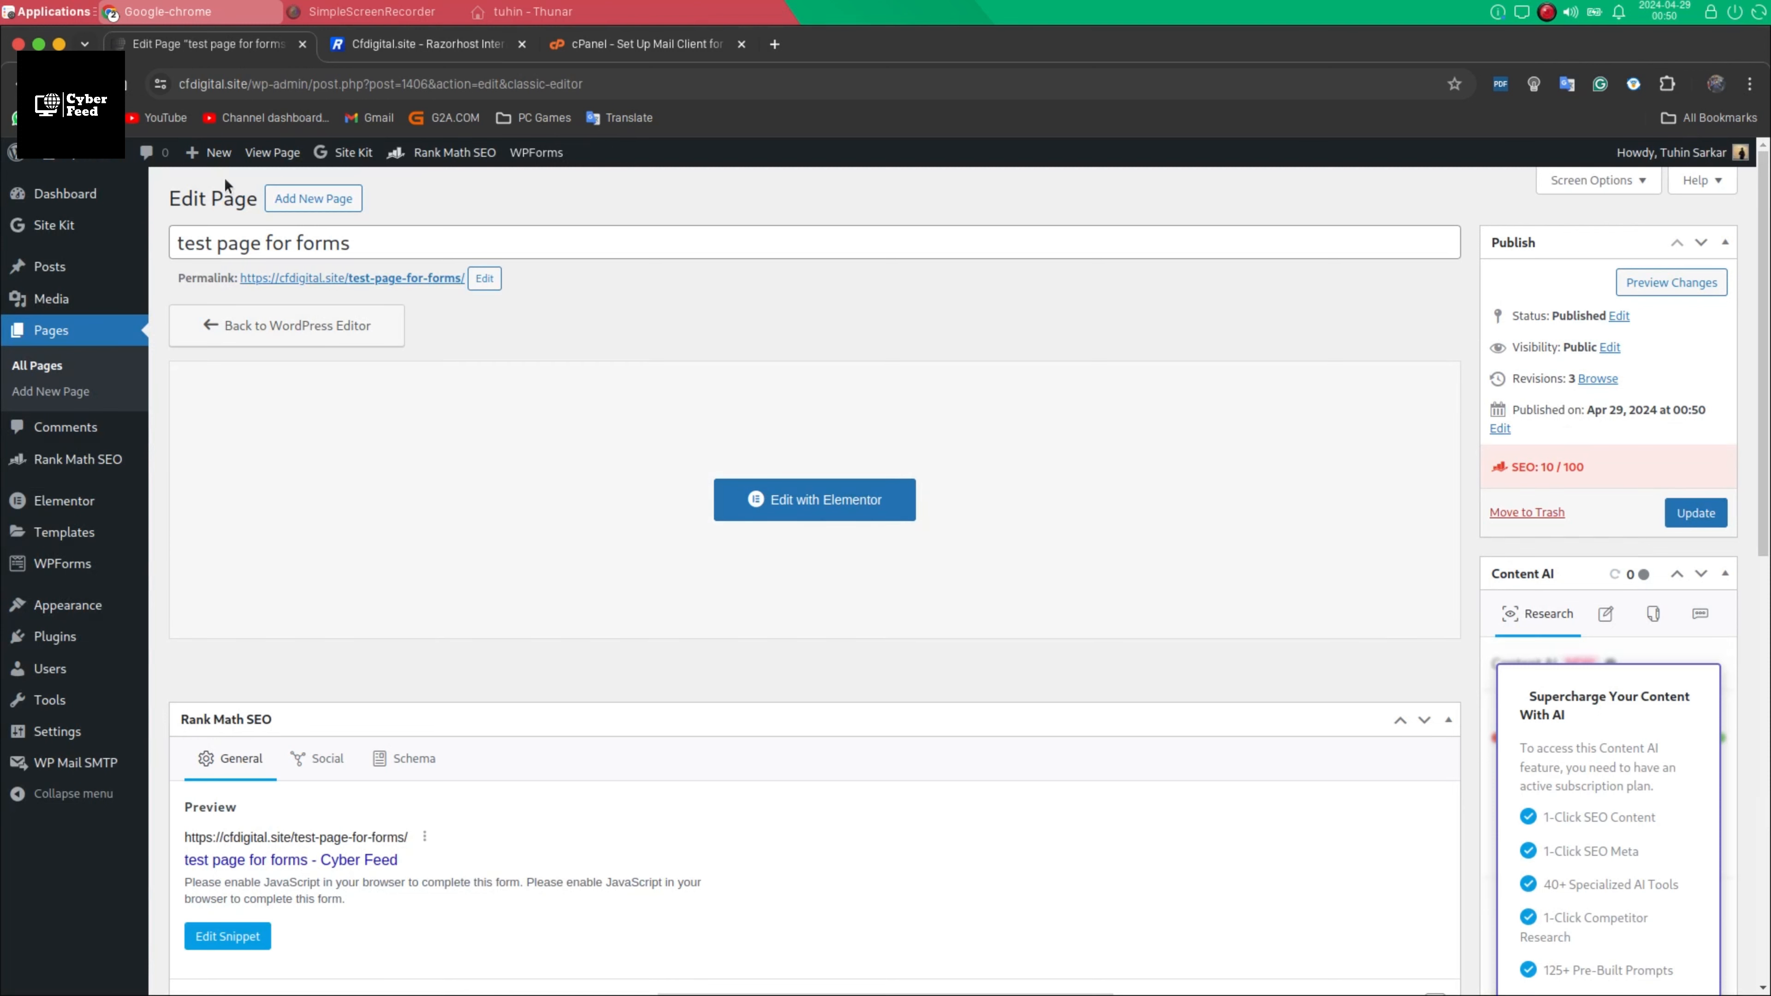
# Step: View the live "test page for forms" on the site and examine the embedded form's layout
pyautogui.click(281, 168)
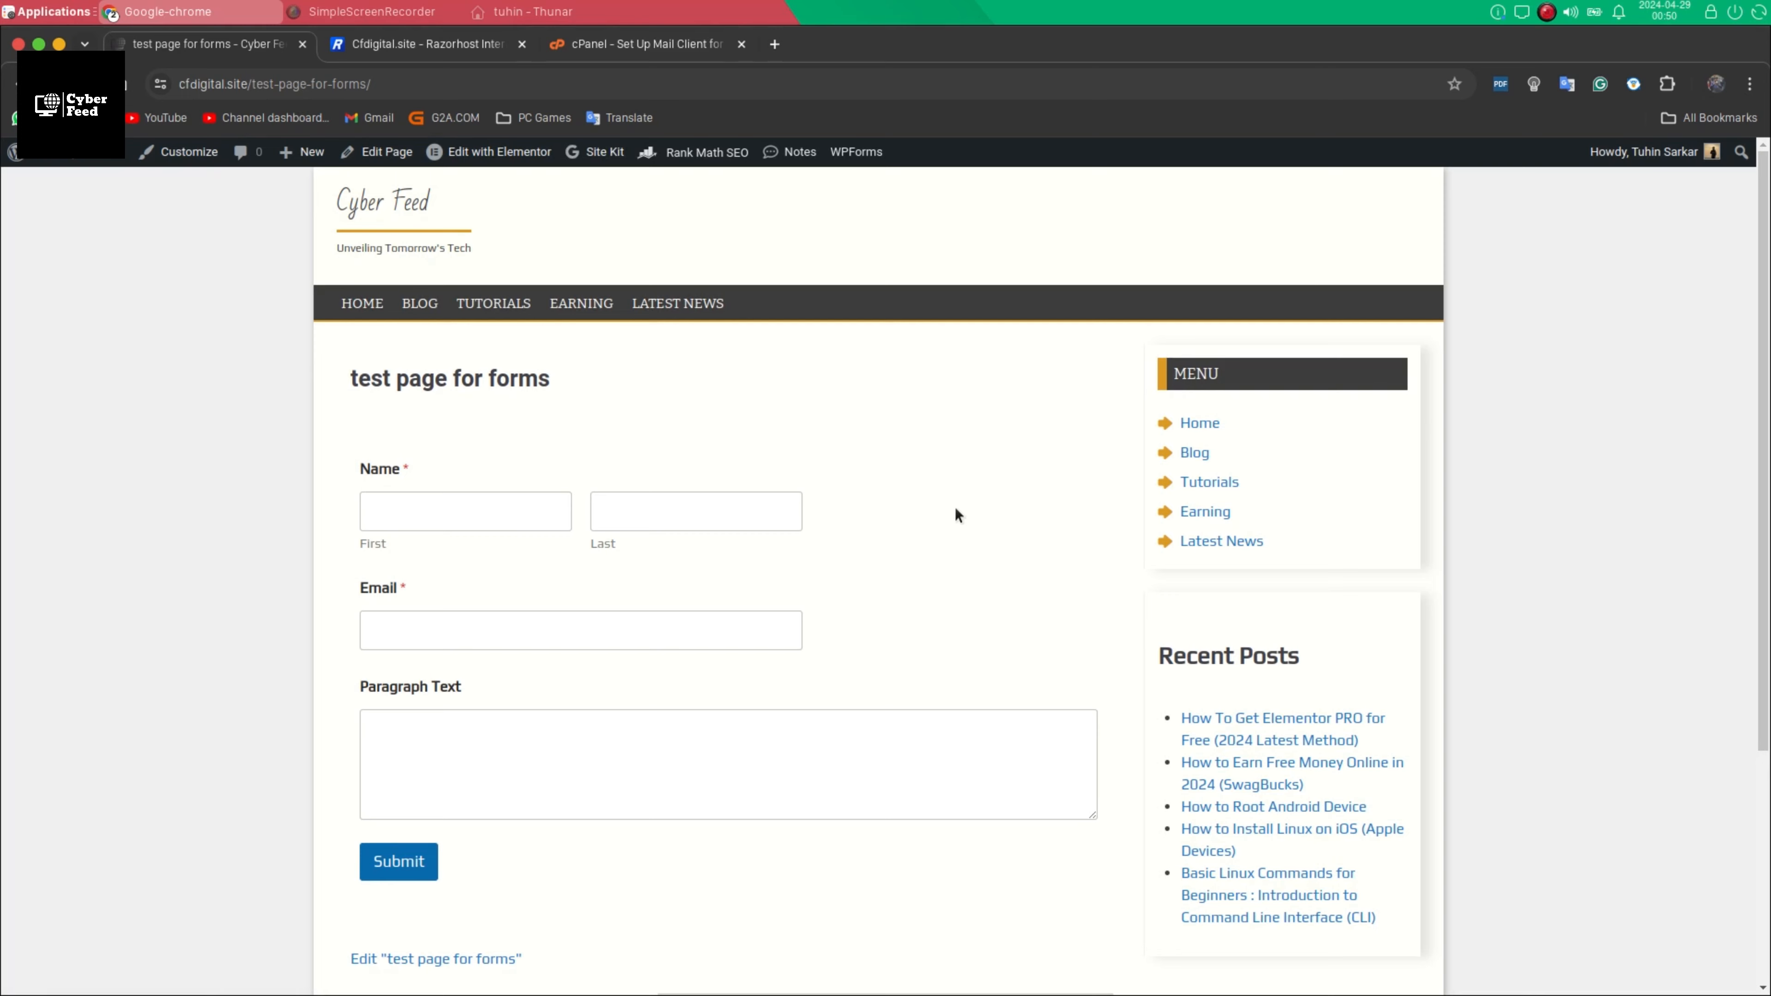
pyautogui.scroll(-4, 958, 543)
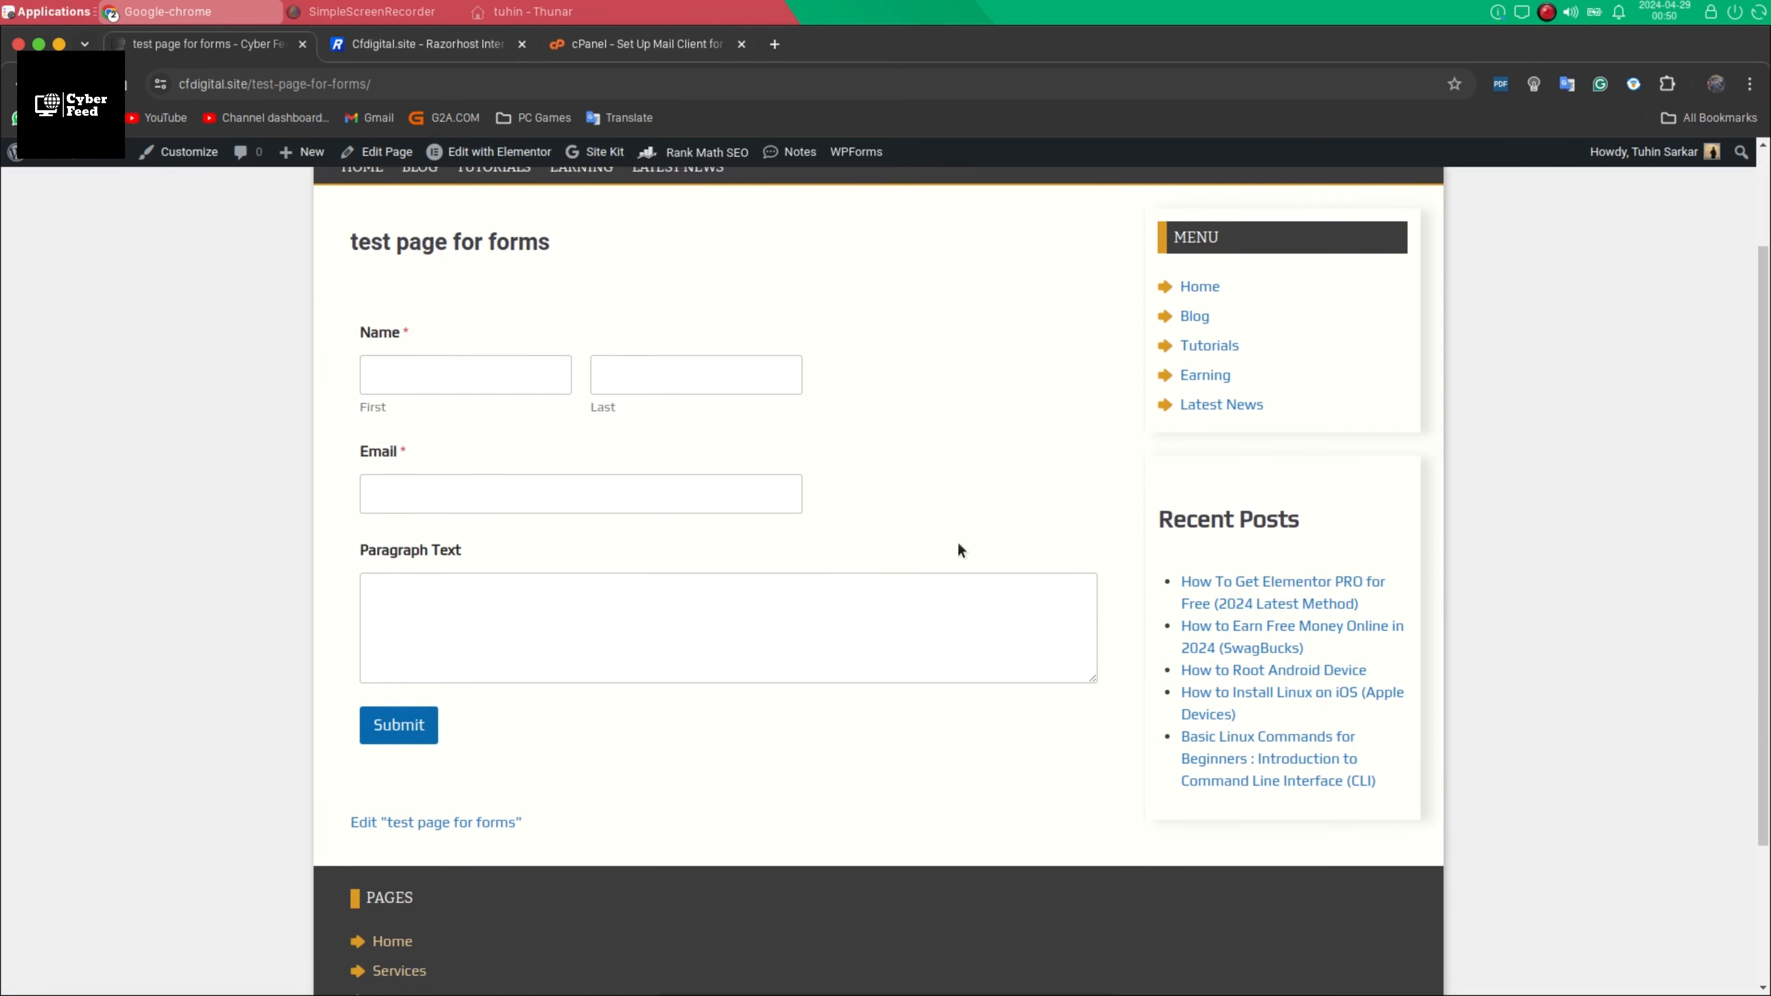
pyautogui.scroll(4, 966, 554)
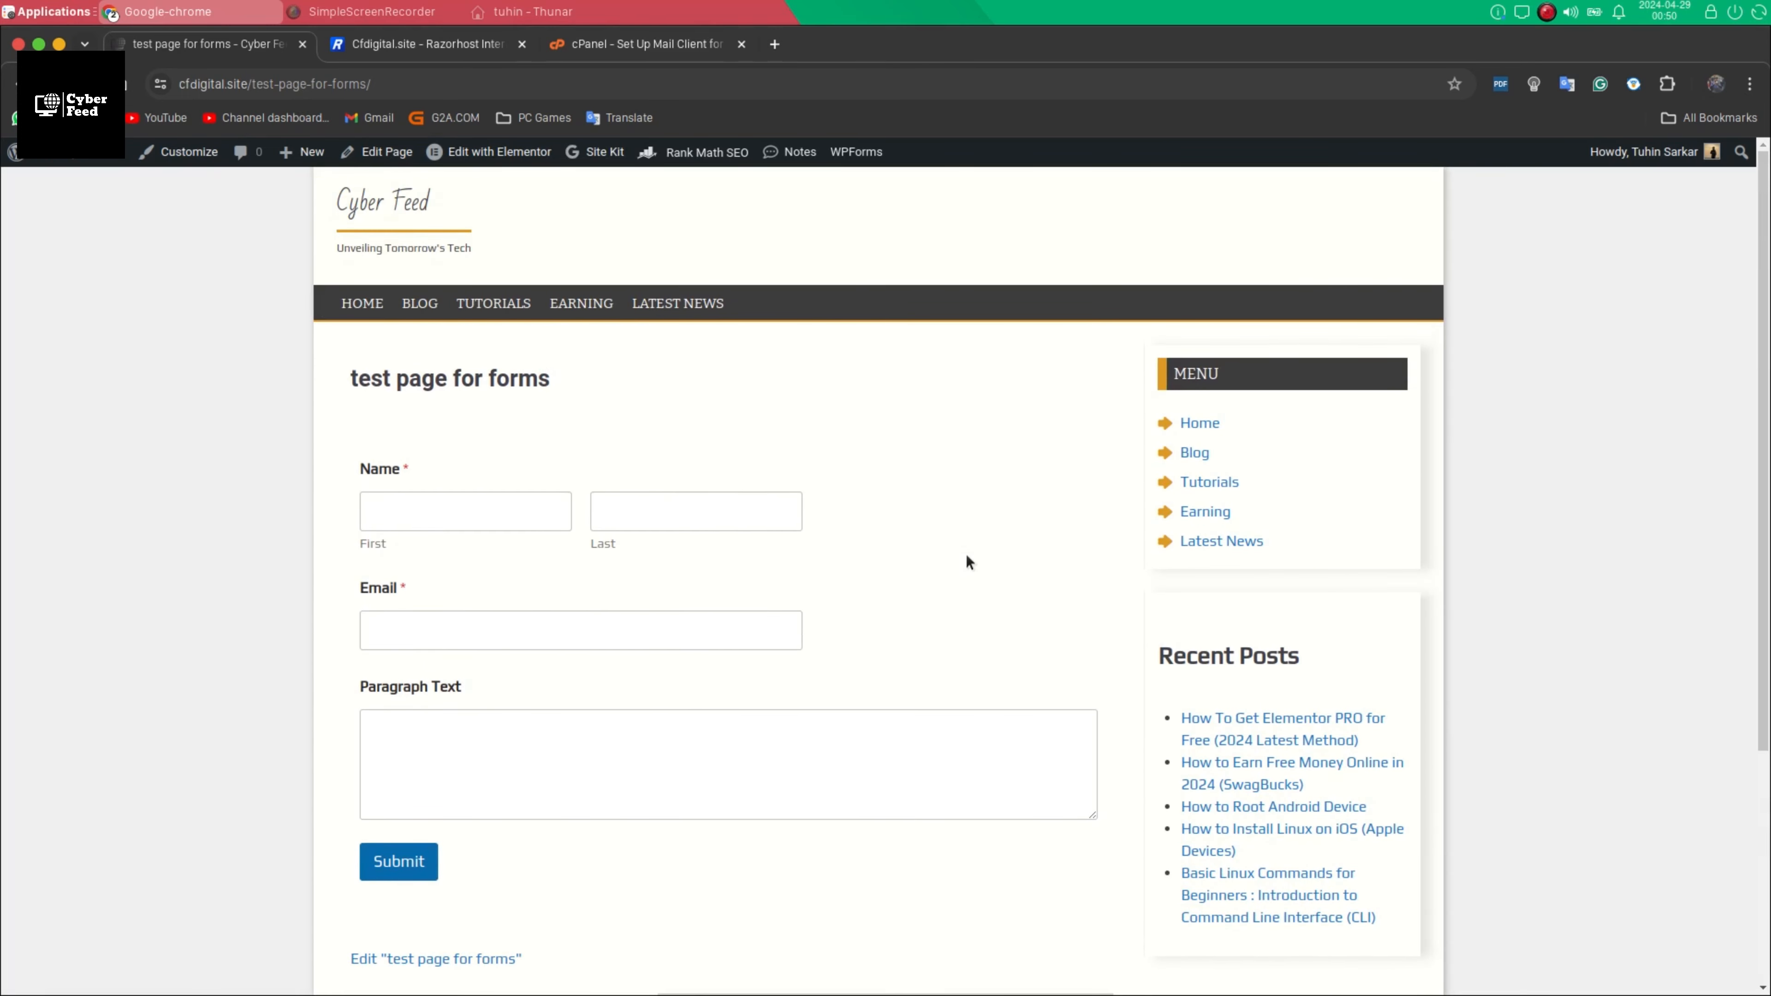
pyautogui.scroll(-3, 965, 562)
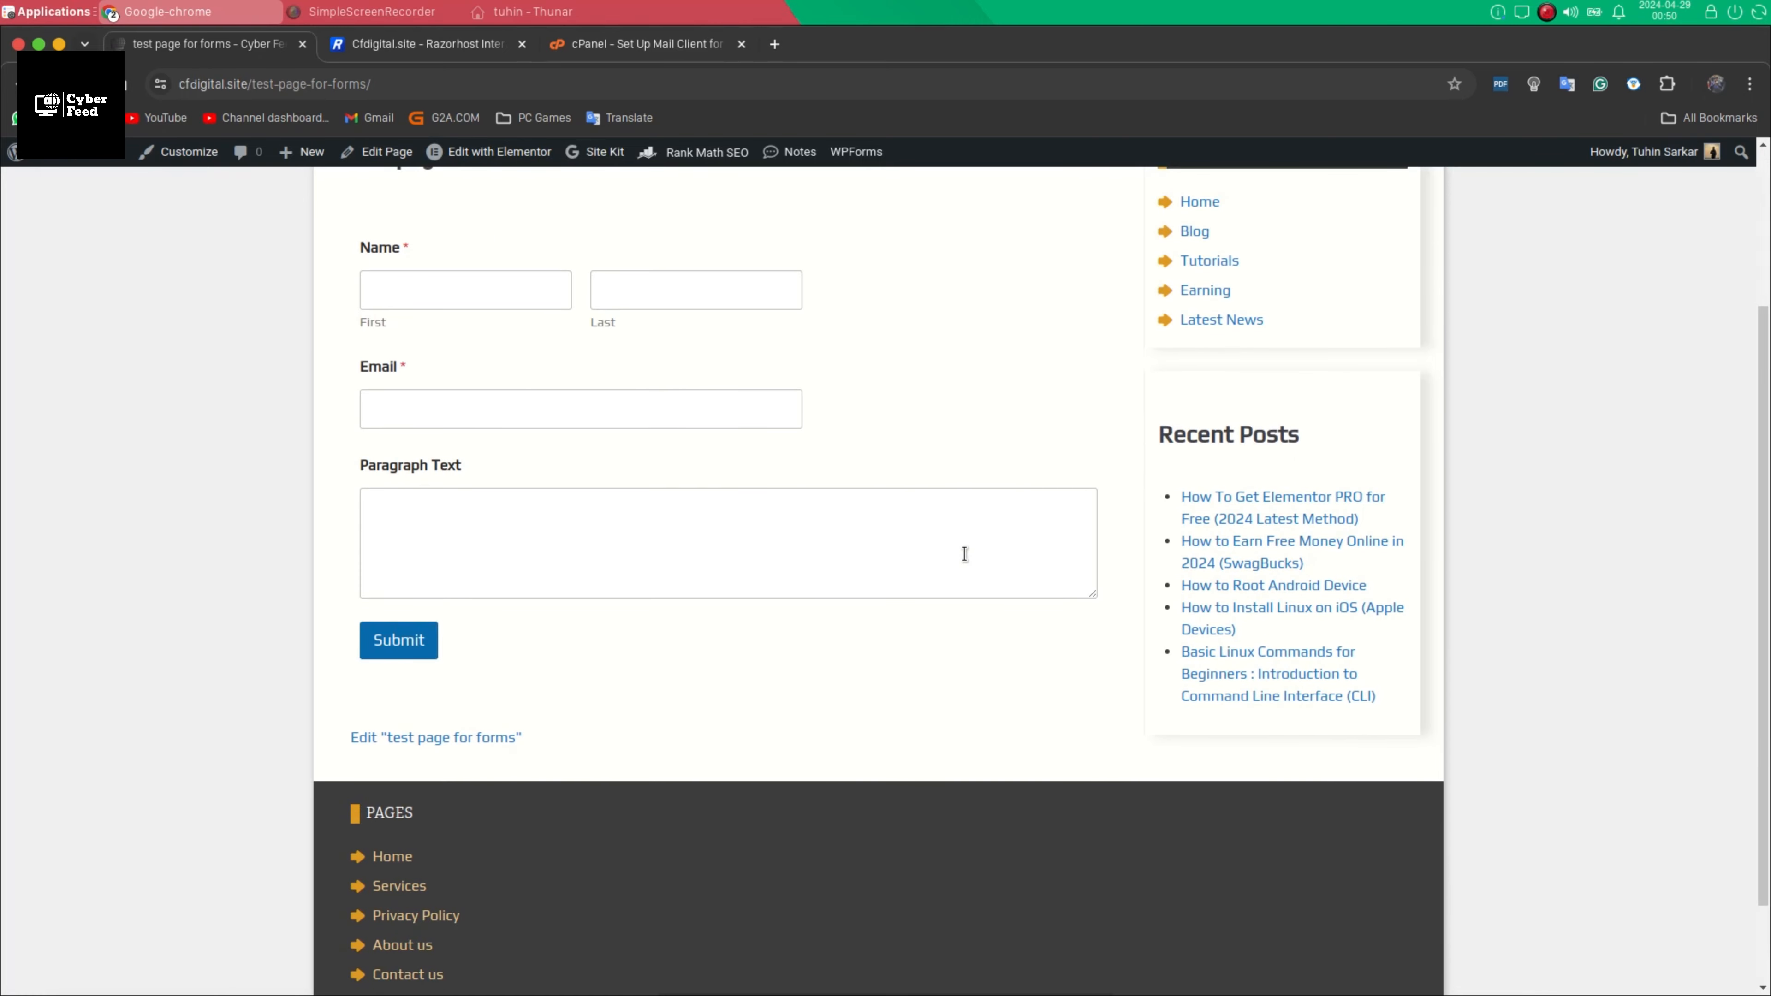